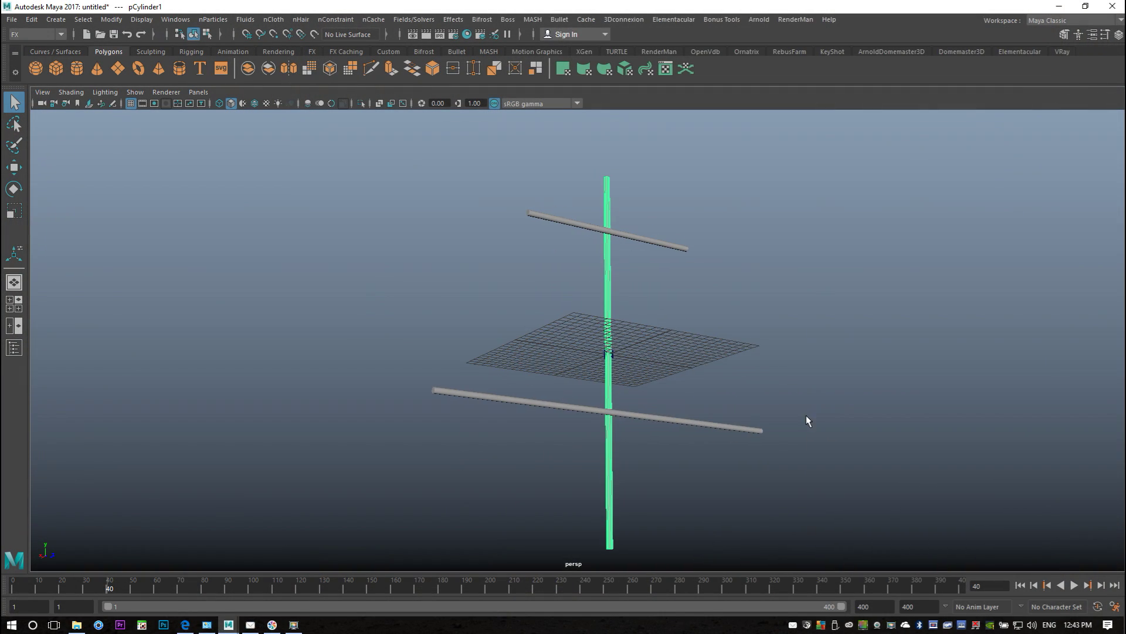
- Select the pole, rods and plane, and switch the menu set to Modeling
left_click_drag(795, 452, 764, 427, "alt")
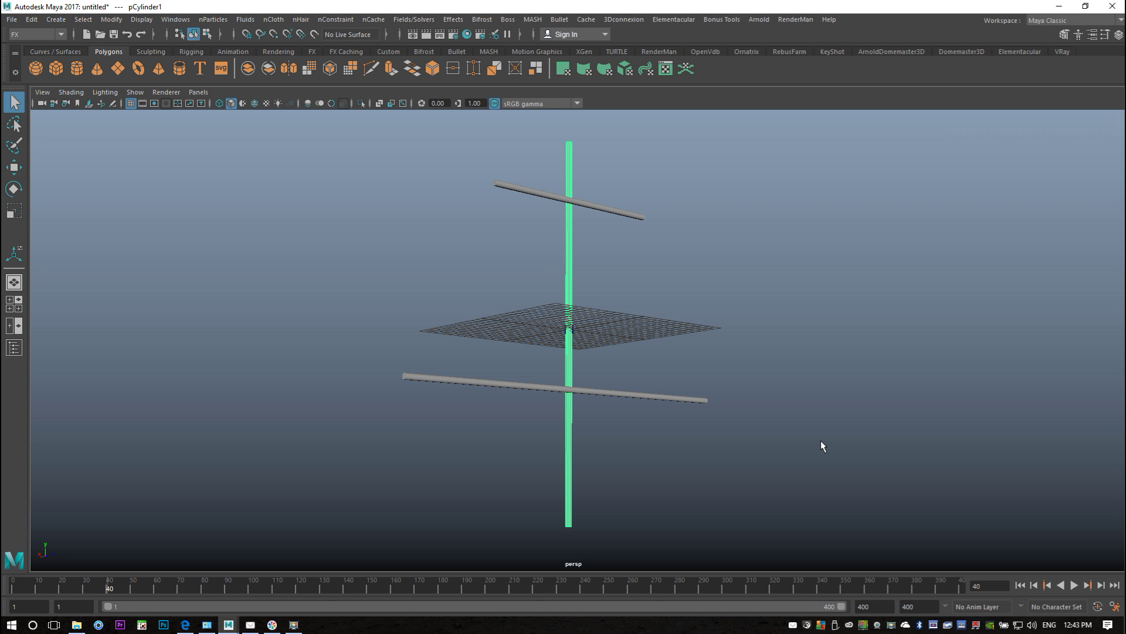
mouse_move(852, 371)
left_mouse_down("alt")
mouse_move(885, 372)
mouse_move(865, 384)
left_mouse_up("alt")
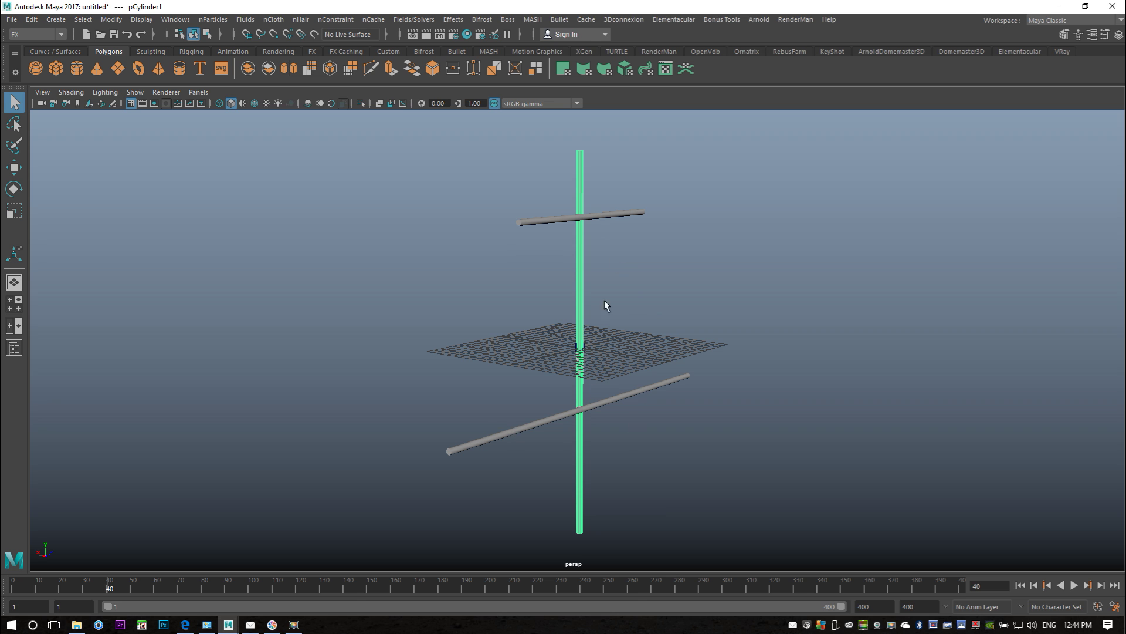
scroll(761, 425, "down", 3)
left_click_drag(761, 424, 583, 273, "alt")
left_click_drag(518, 206, 698, 431)
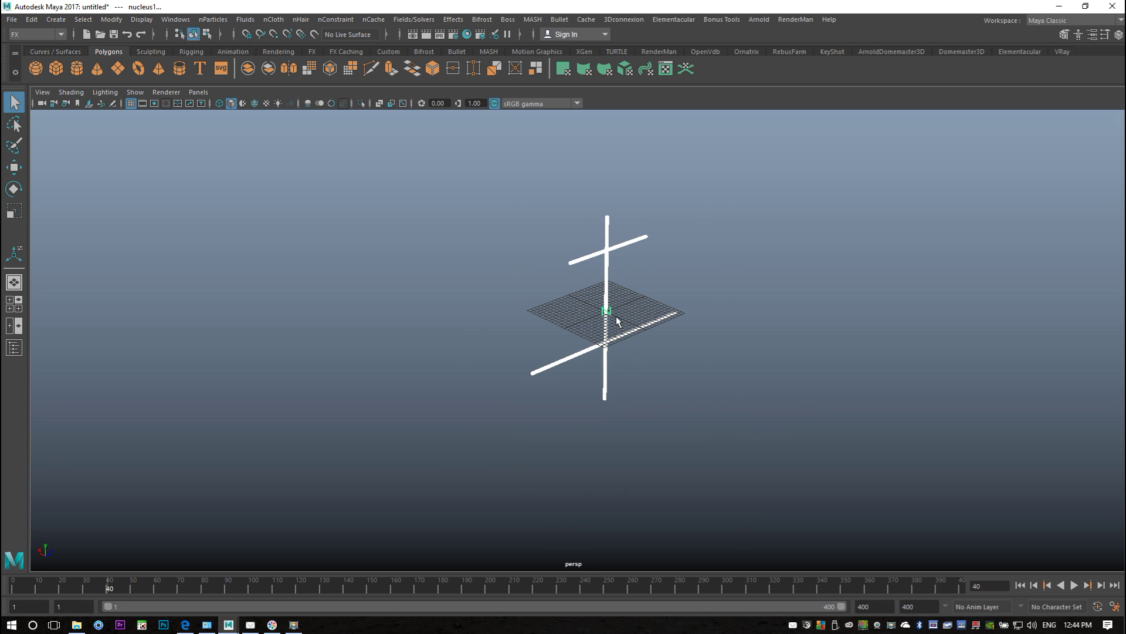
left_click(51, 34)
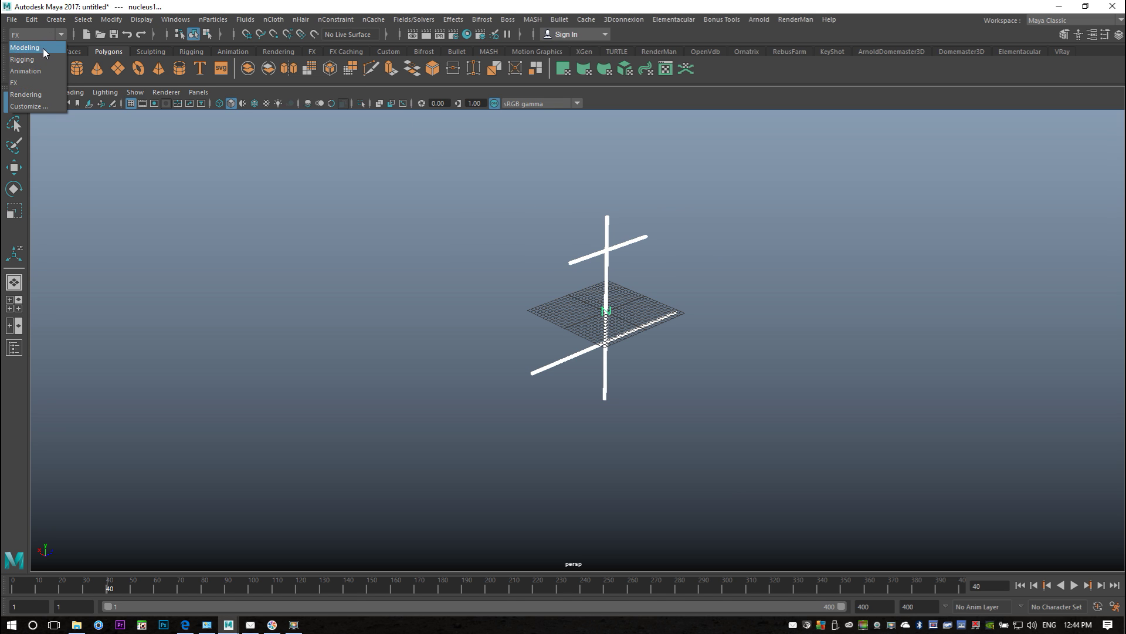
left_click(44, 48)
- Combine the pole and both rods into one mesh, pCylinder4, via Mesh > Combine
left_click(207, 19)
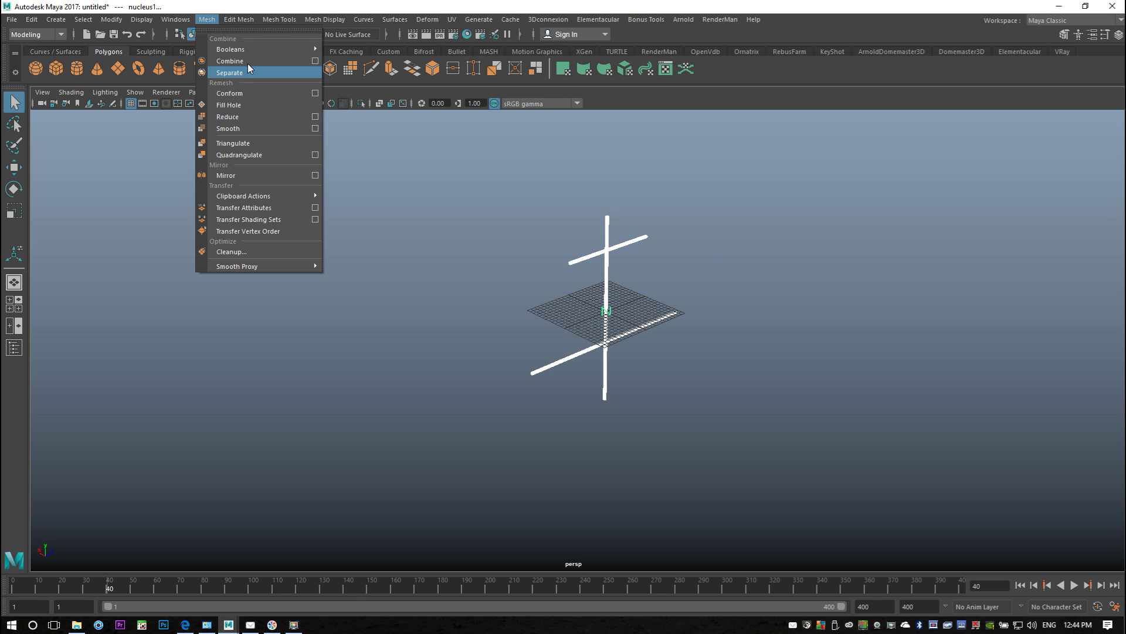
mouse_move(253, 52)
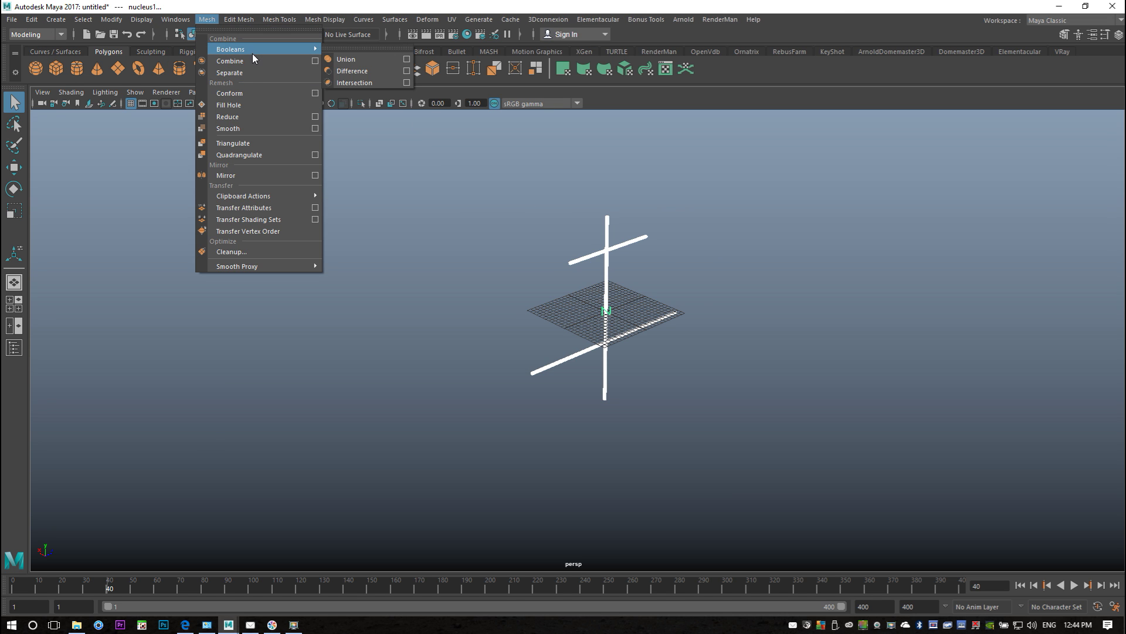
left_click(713, 389)
left_click(575, 359)
left_click_drag(541, 226, 686, 390)
left_click(207, 20)
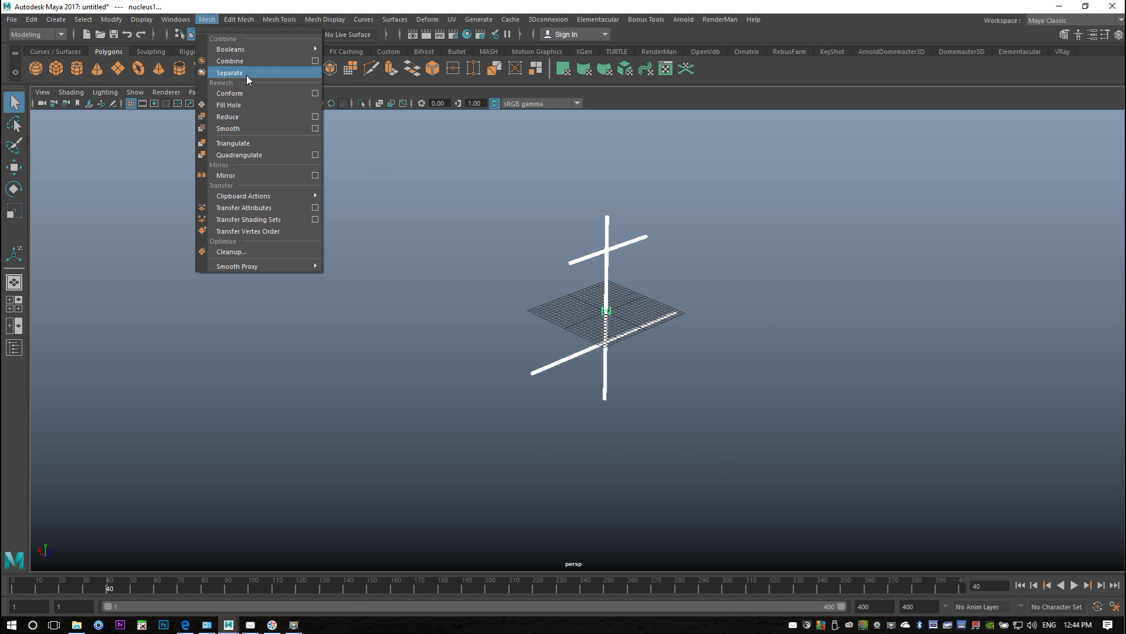
left_click(248, 62)
left_click(716, 291)
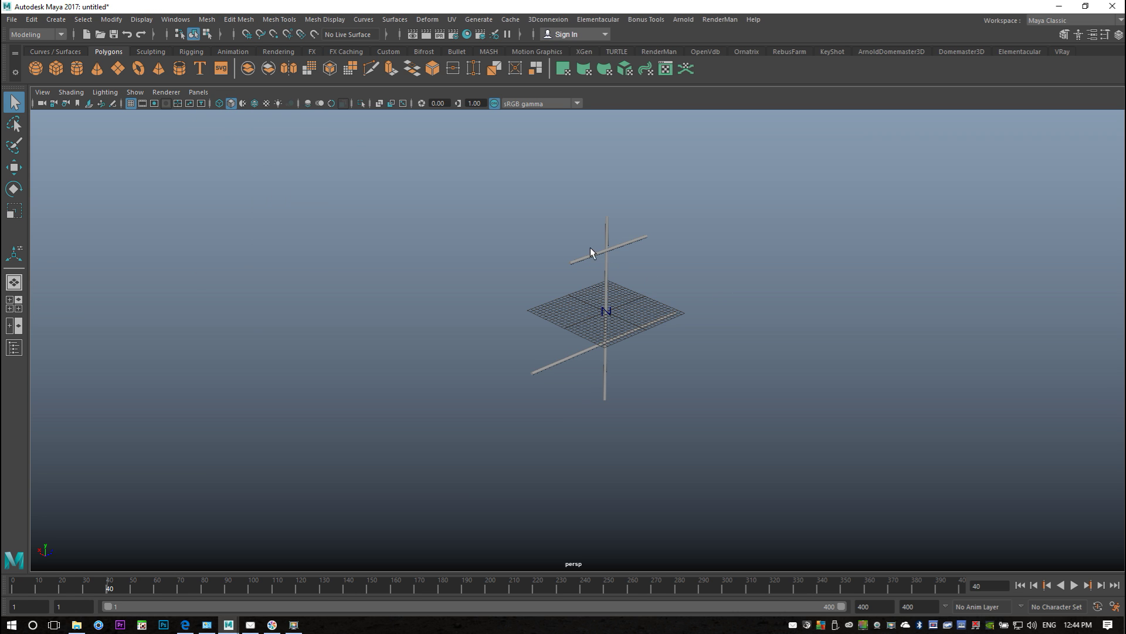
left_click(590, 247)
scroll(769, 381, "up", 2)
left_click_drag(770, 381, 229, 174, "alt")
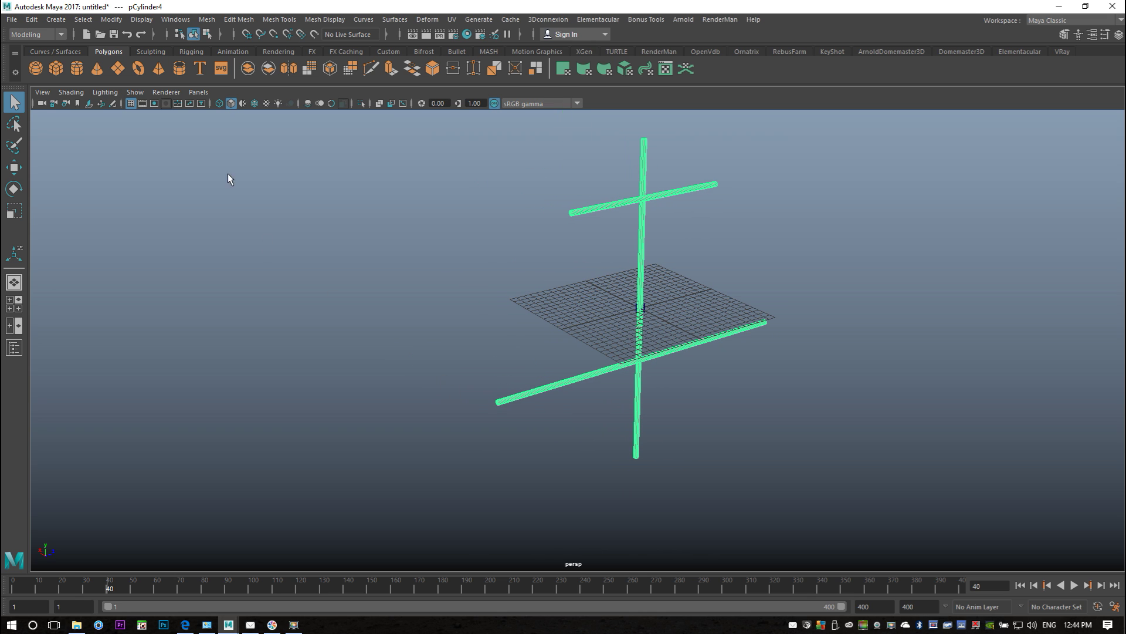
- Create a polygon plane and scale it up to about 68.179 across the grid
left_click(120, 69)
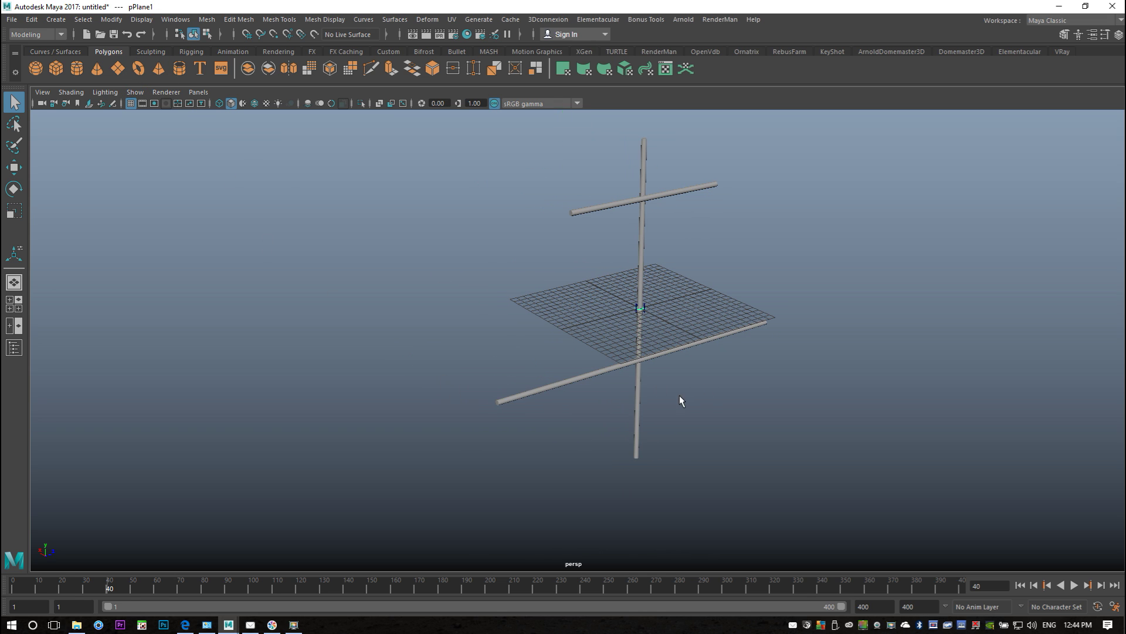
key("r")
left_click_drag(643, 313, 1031, 281)
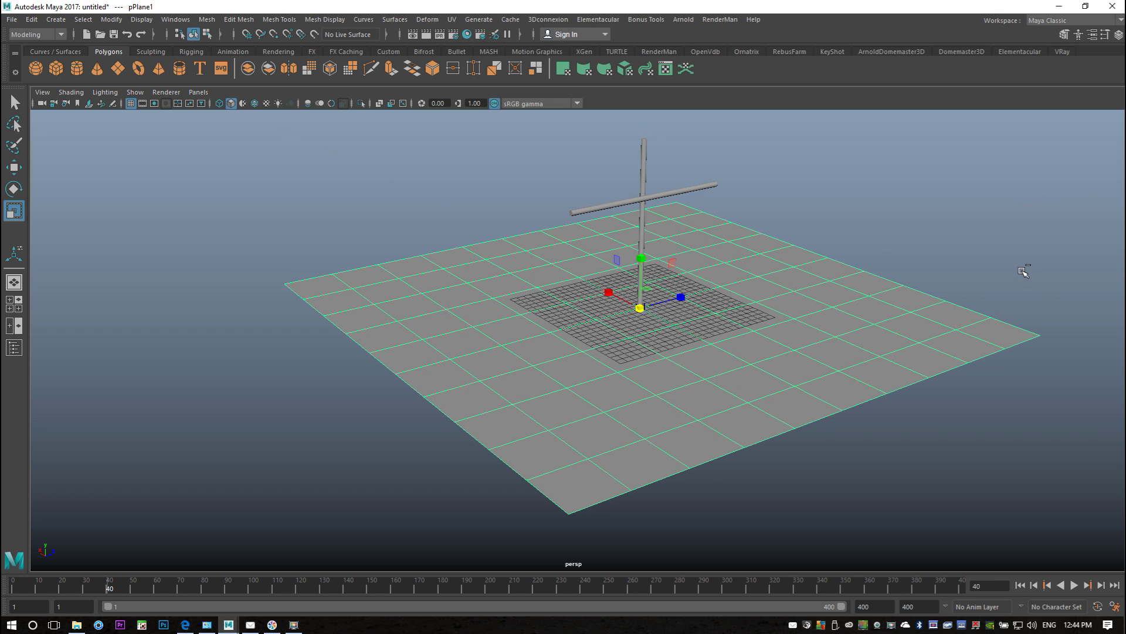
- Set the polyPlane1 width and height subdivisions to 1 in the Attribute Editor
key("ctrl+a")
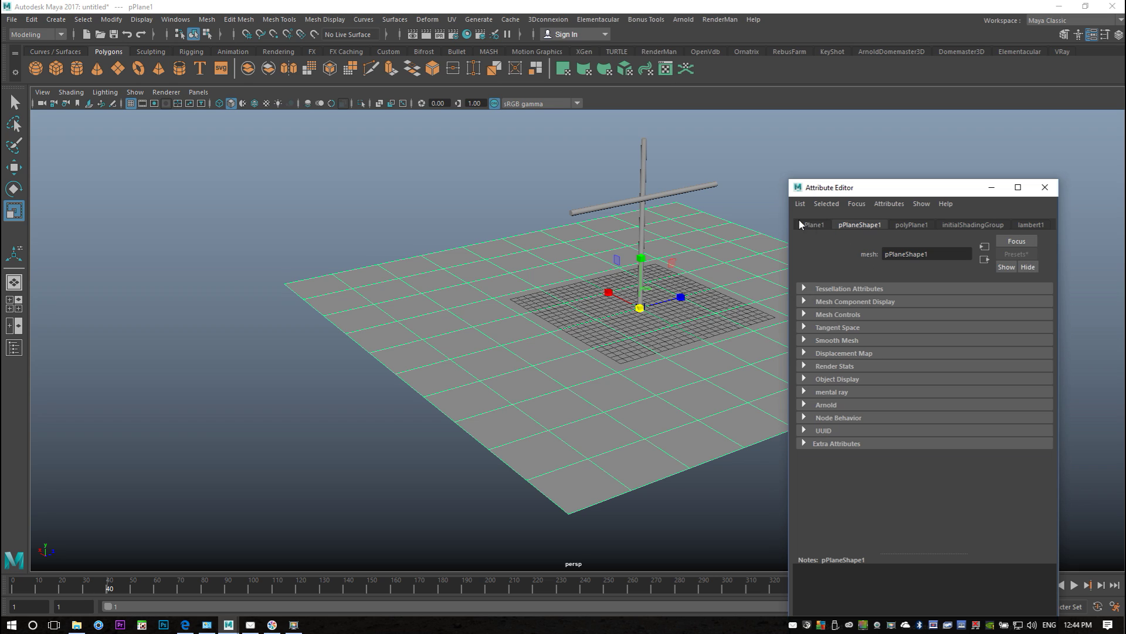
left_click(812, 225)
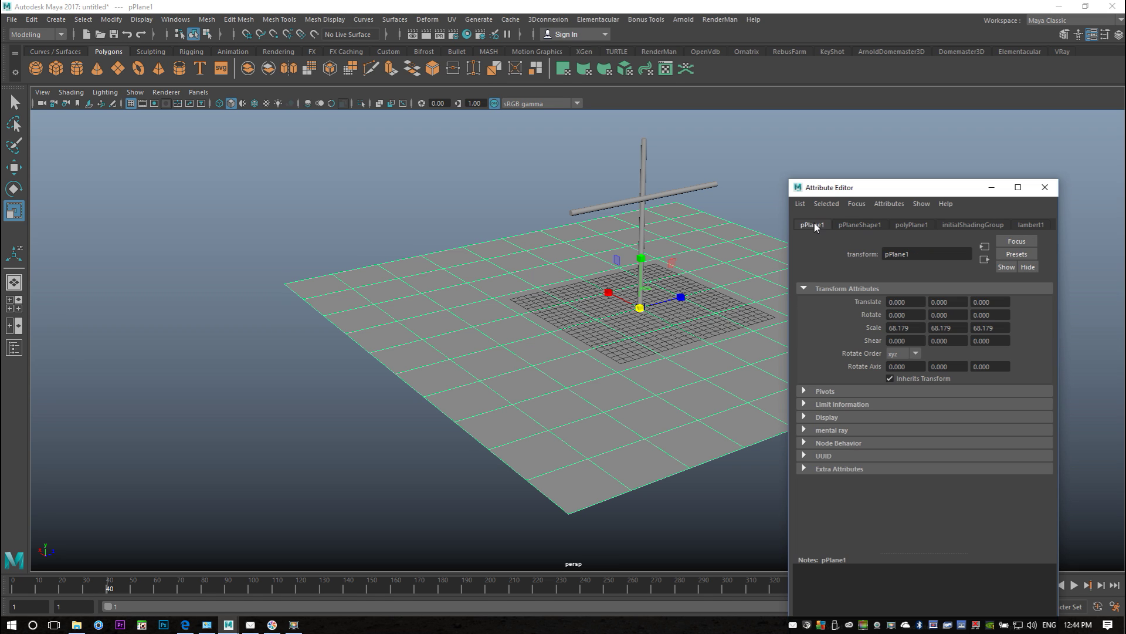
left_click(910, 225)
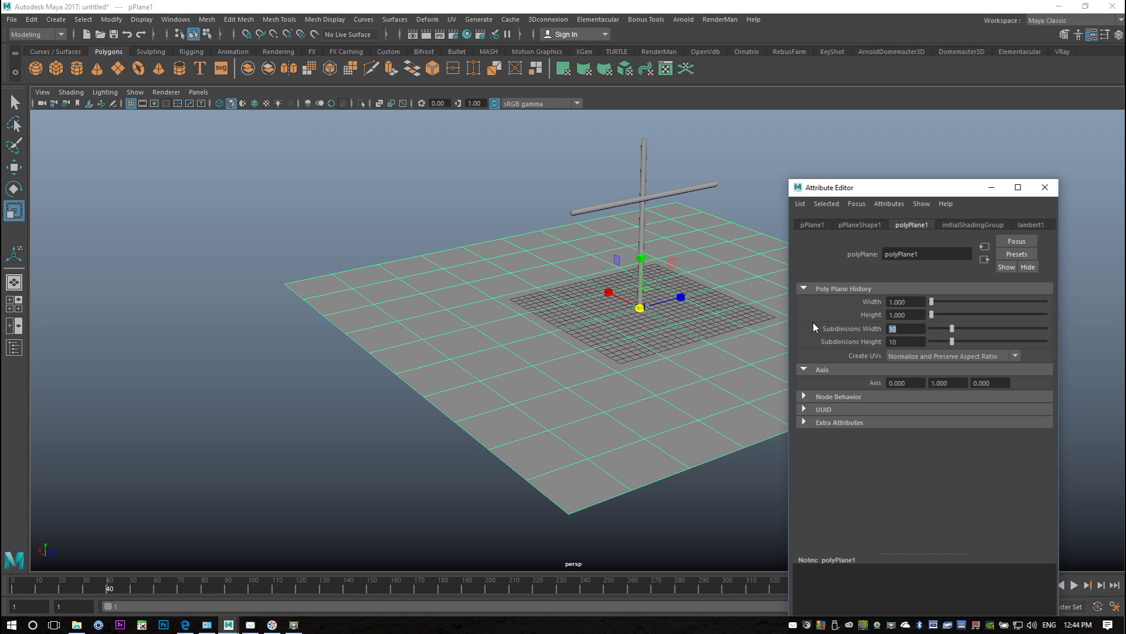
left_click(898, 343)
left_click(898, 330)
left_click(1045, 187)
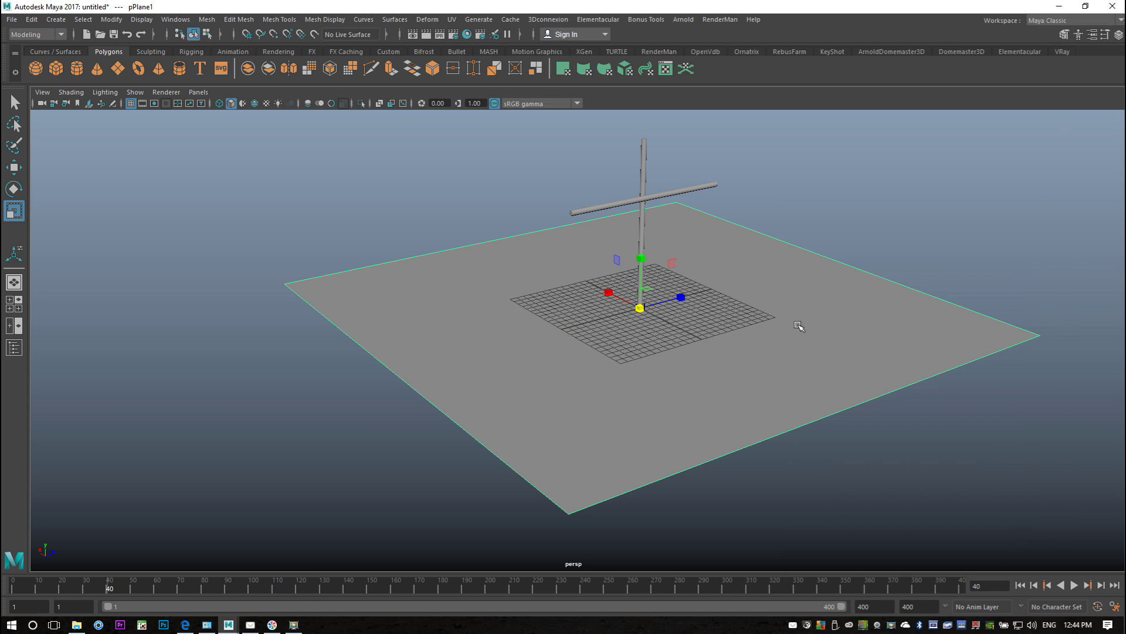
- Rotate the plane 90° upright and move it along its axis
key("e")
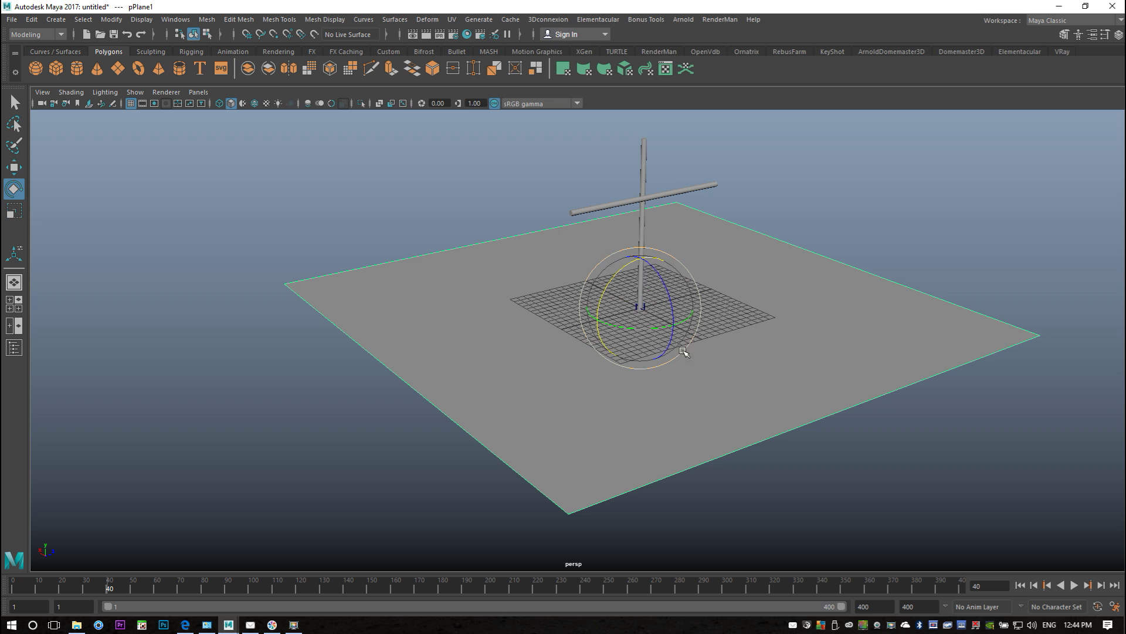
left_click_drag(684, 351, 686, 365)
key("w")
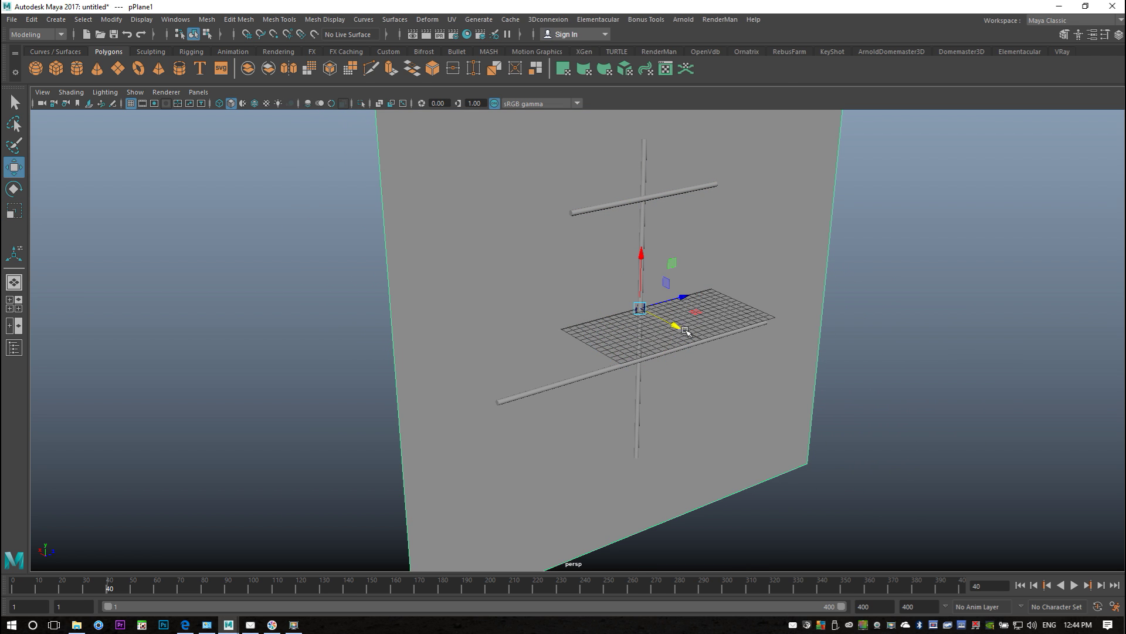
left_click_drag(677, 326, 735, 375)
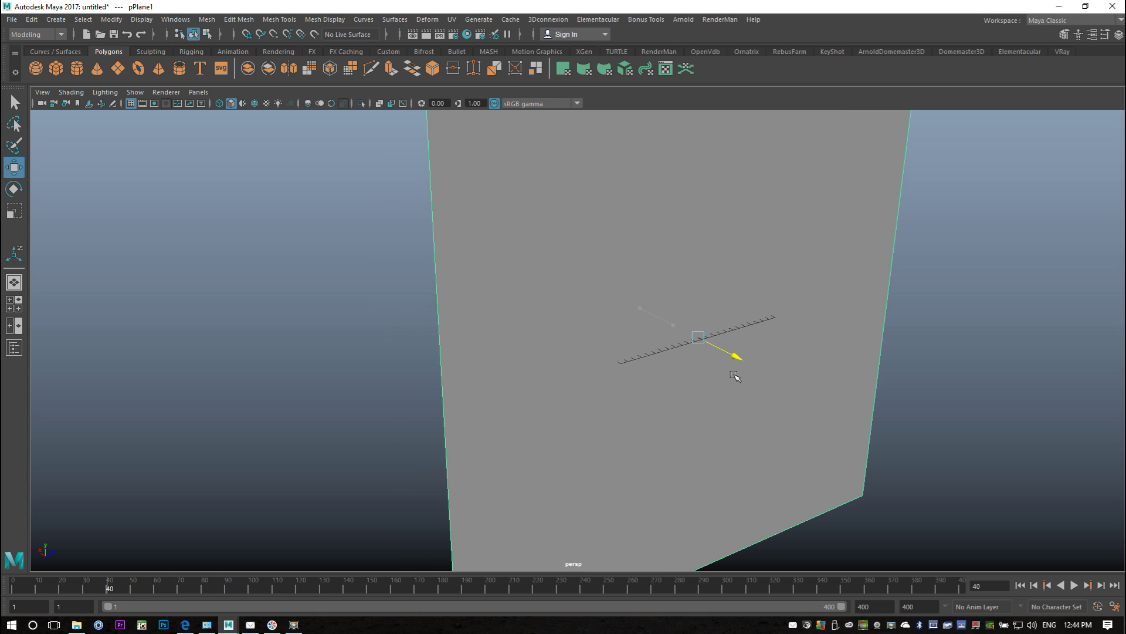
- Maximize the side view and shrink the plane to the size of the rods
left_click(14, 303)
key("space")
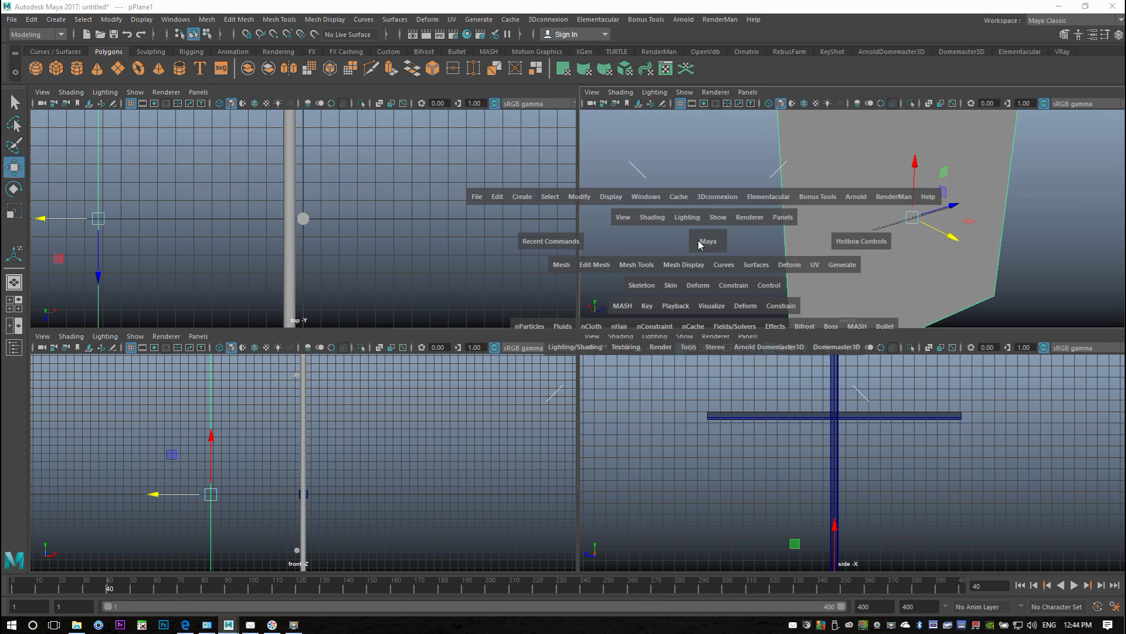
left_click_drag(650, 258, 384, 257, "alt")
left_click(15, 303)
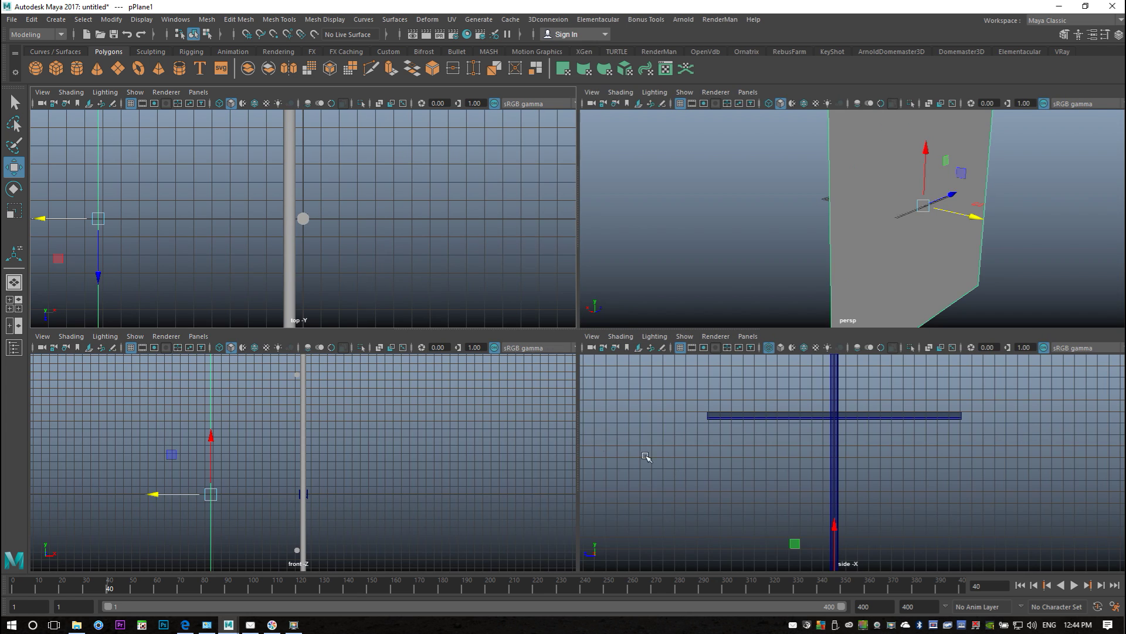
key("space")
scroll(659, 410, "down", 6)
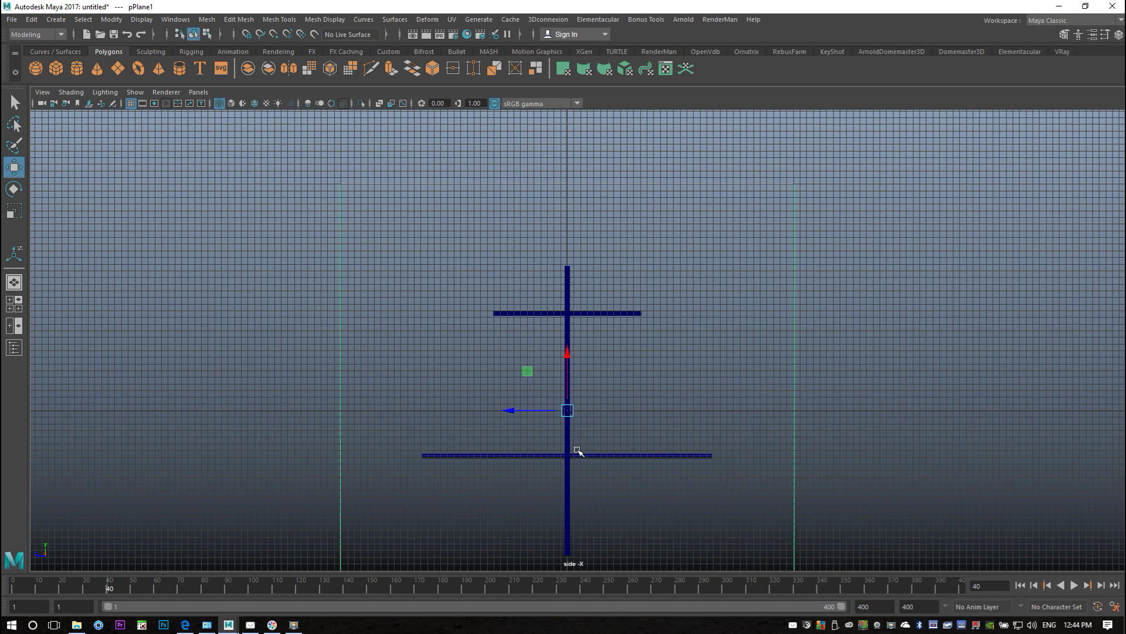
key("r")
left_click_drag(568, 413, 390, 448)
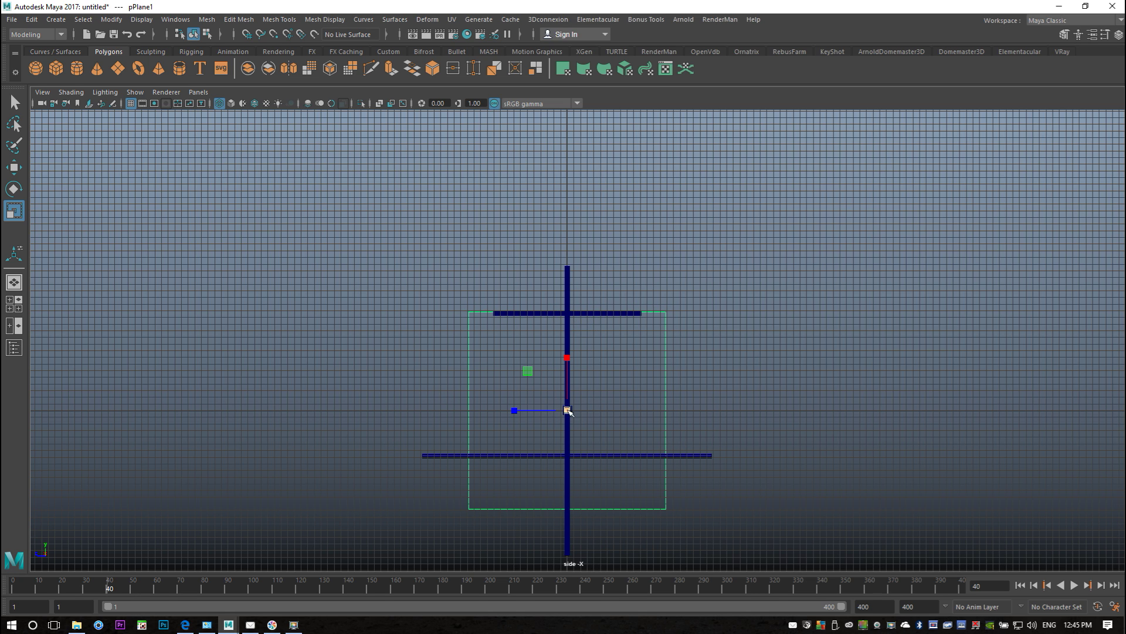
- Narrow the plane, raise its bottom vertices onto the lower rod, and widen them in X
left_click_drag(514, 410, 531, 411)
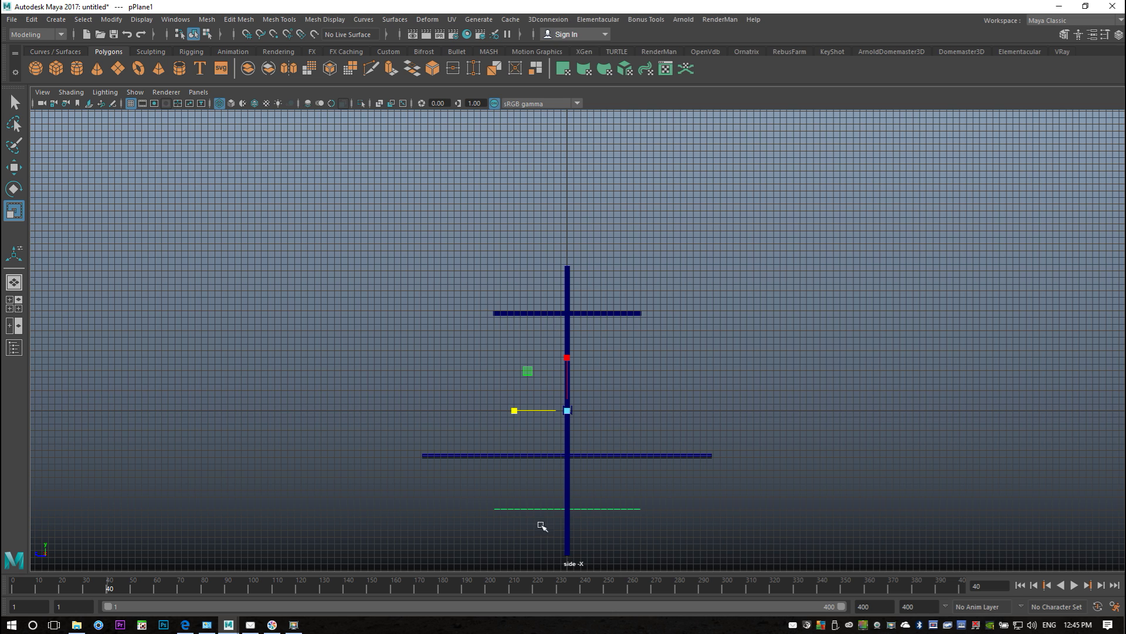
right_click_drag(500, 512, 442, 274)
left_click_drag(434, 496, 734, 565)
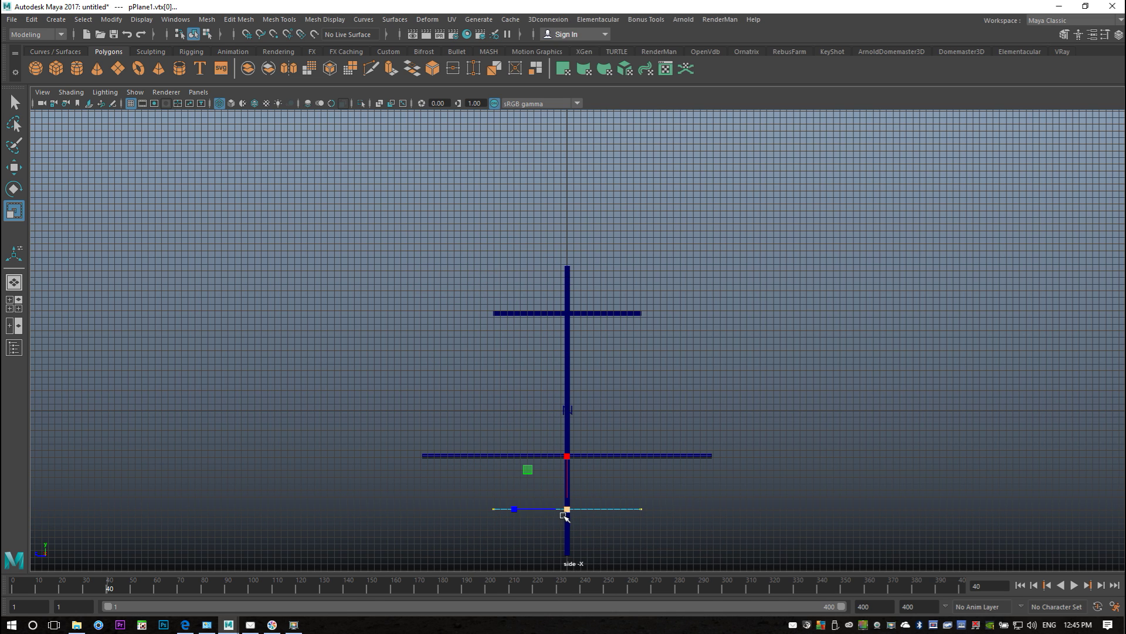
key("w")
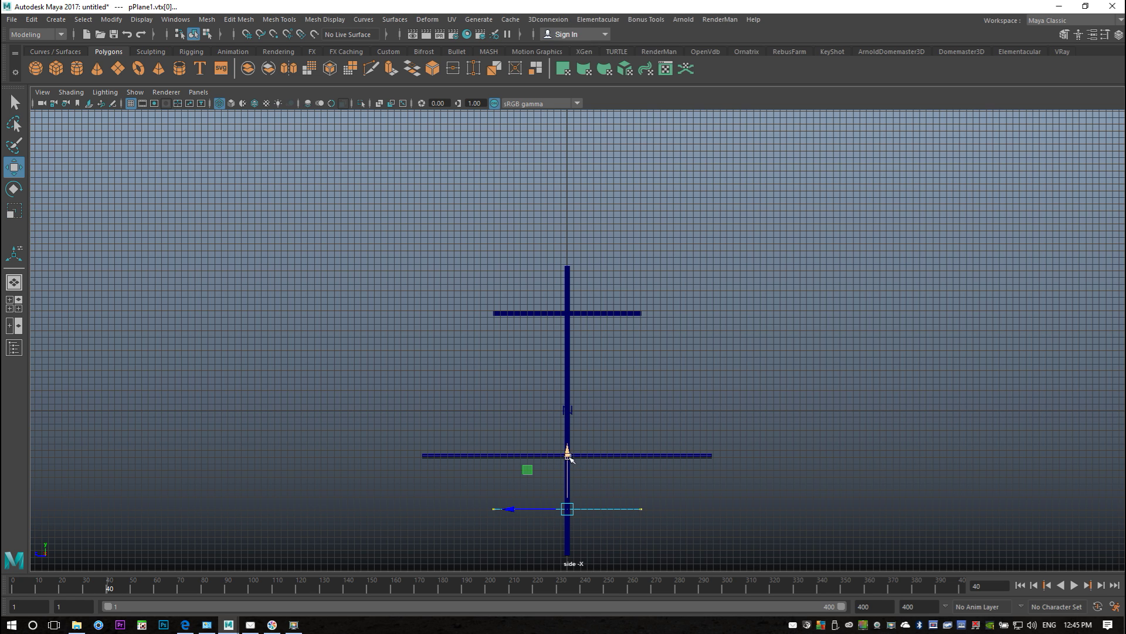
left_click_drag(568, 456, 568, 401)
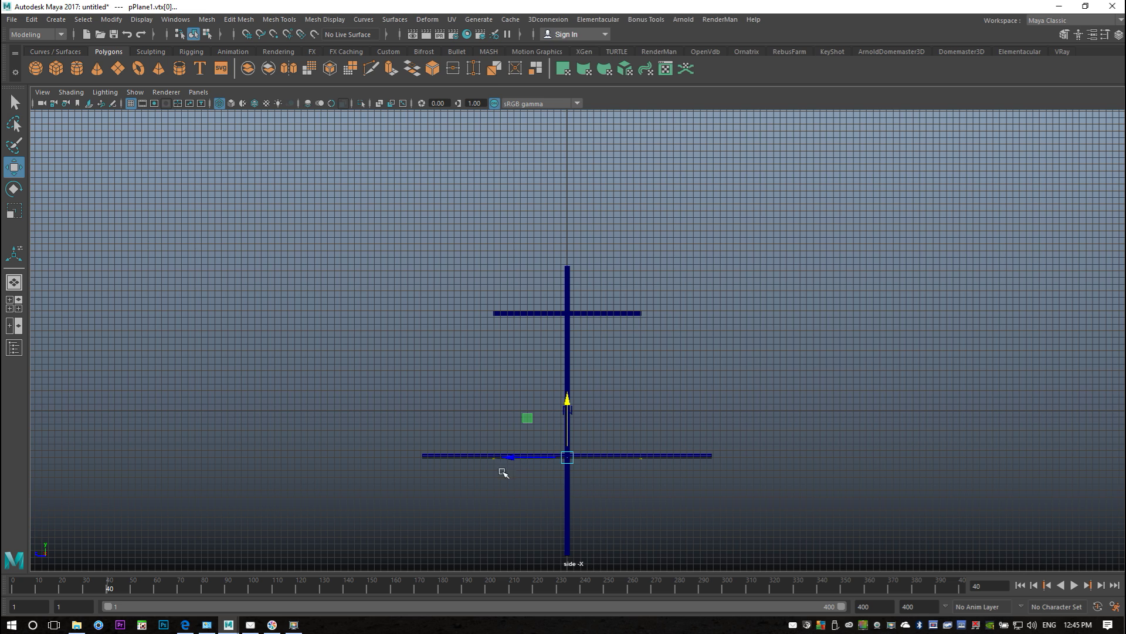
key("r")
left_click_drag(516, 457, 467, 474)
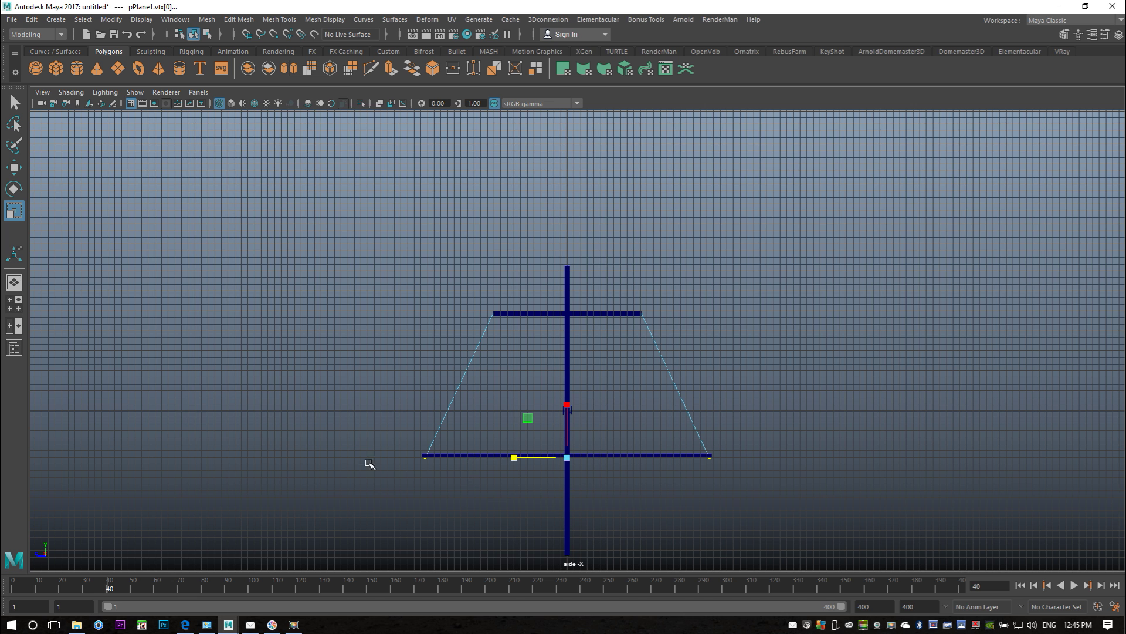
left_click(17, 303)
- In object mode, slide the sail plane left along X in the perspective view
key("space")
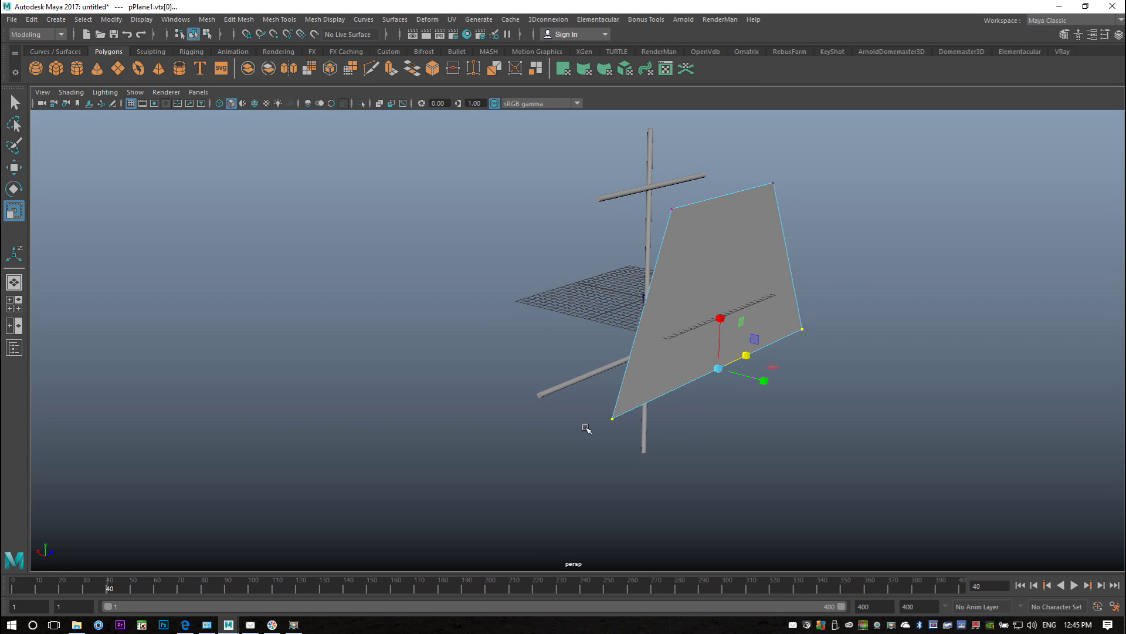
right_click_drag(727, 273, 774, 258)
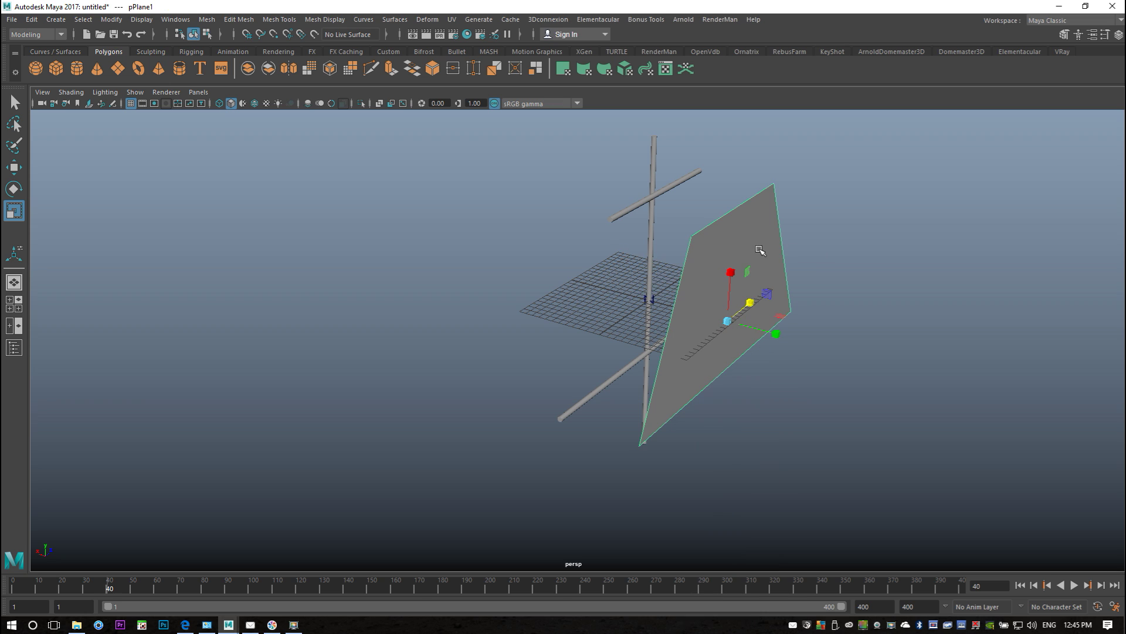
key("w")
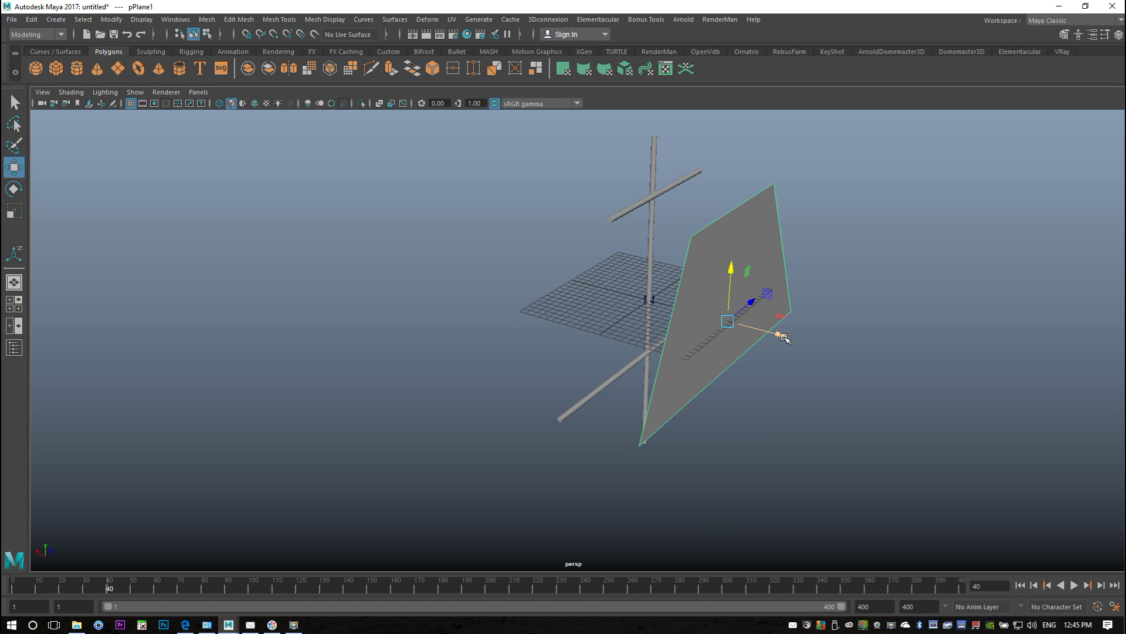
left_click_drag(780, 333, 689, 337)
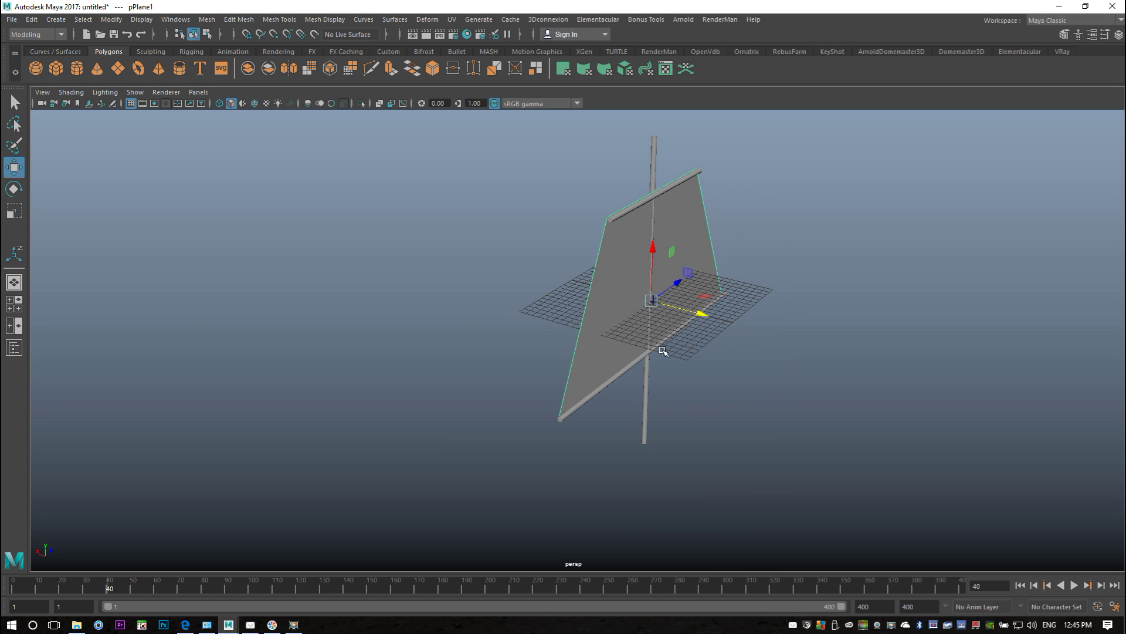
- Centre the plane on the mast in the wireframe front view, then orbit persp to face it
left_click(14, 303)
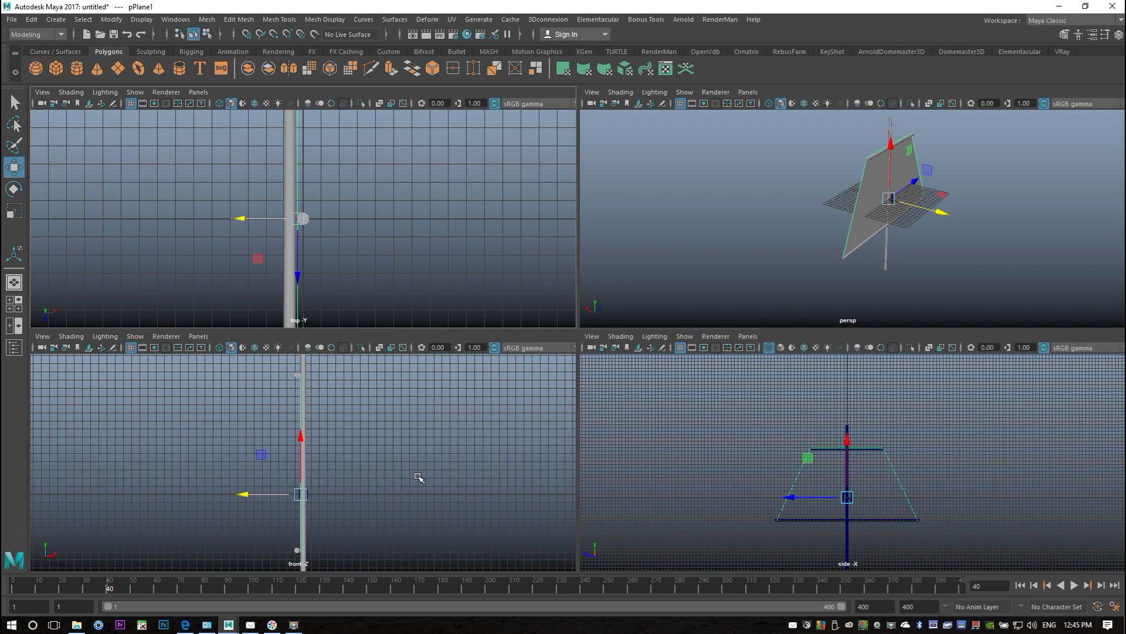
key("space")
key("4")
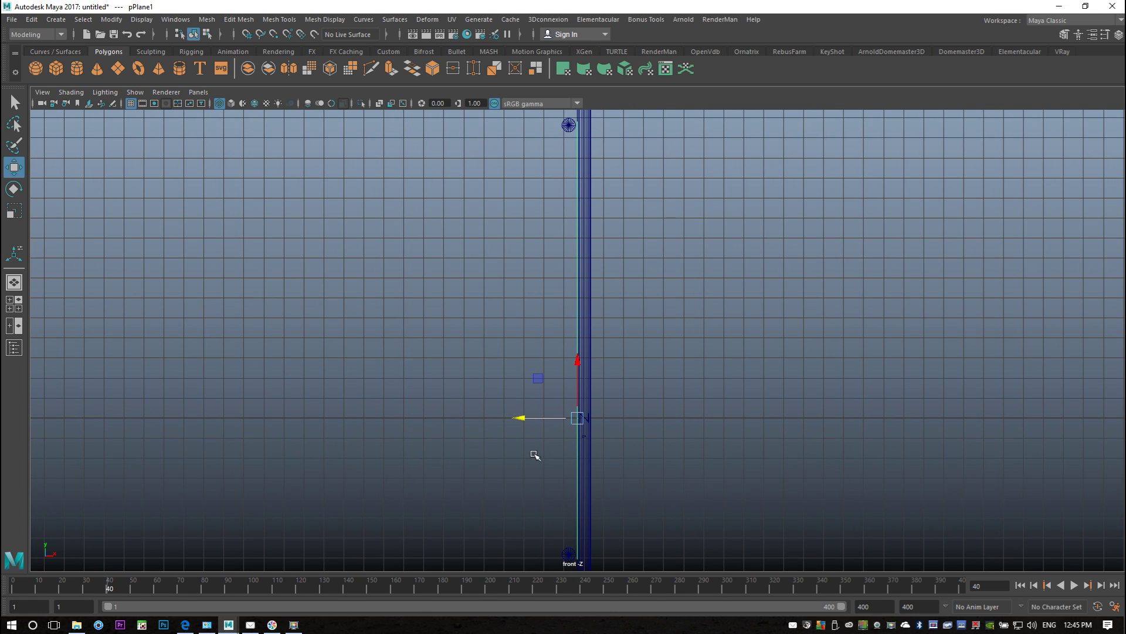
left_click_drag(520, 420, 504, 425)
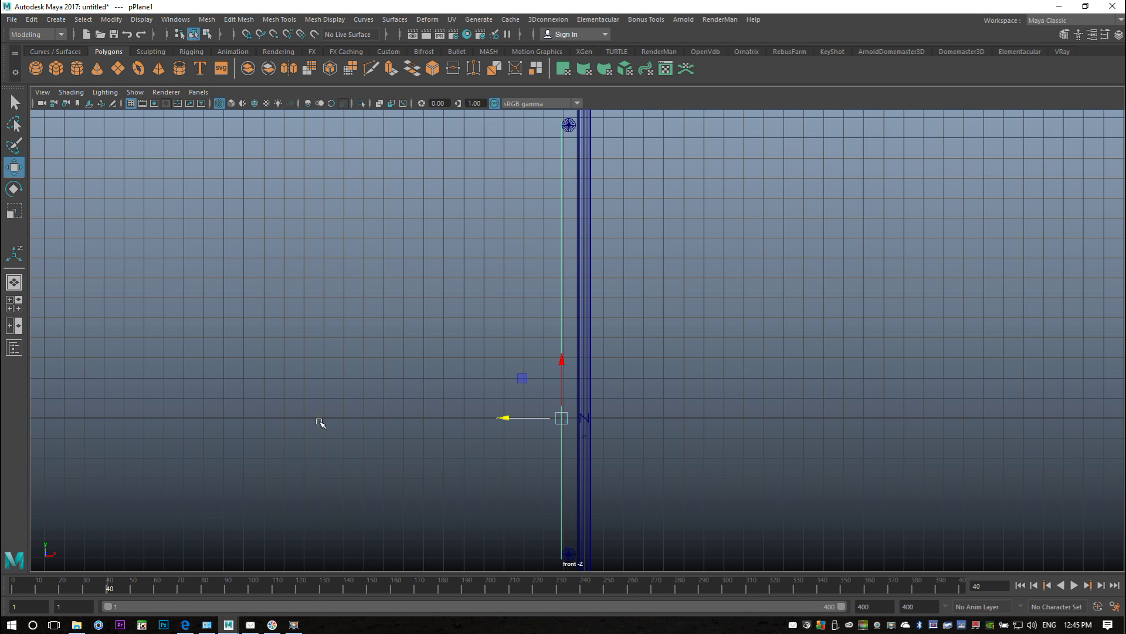
left_click(13, 303)
key("space")
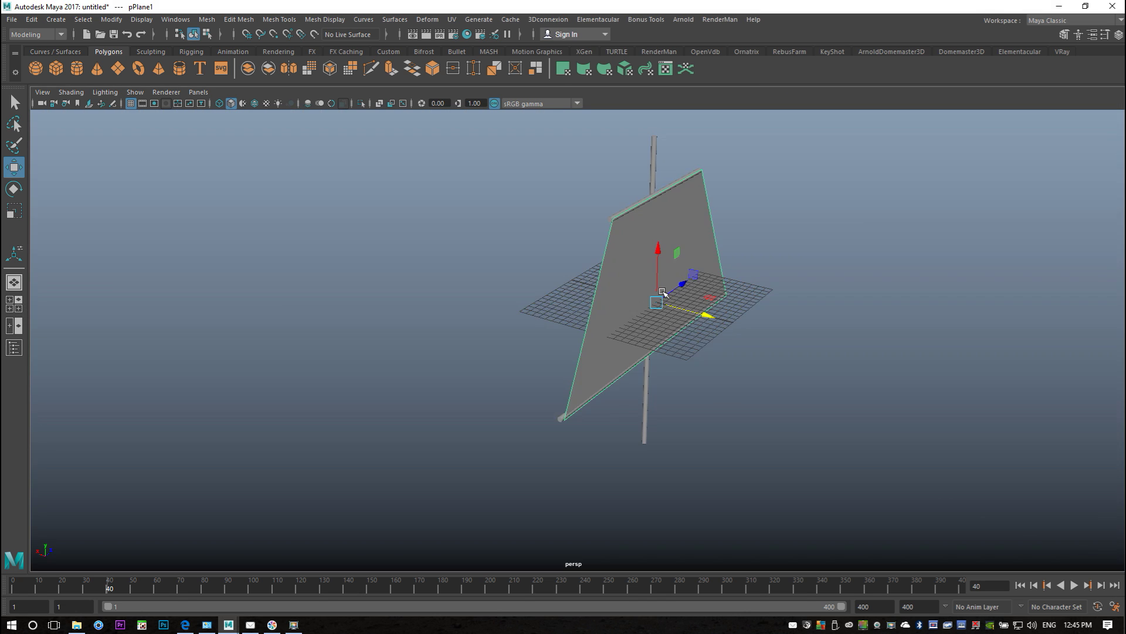
left_click_drag(648, 425, 574, 469, "alt")
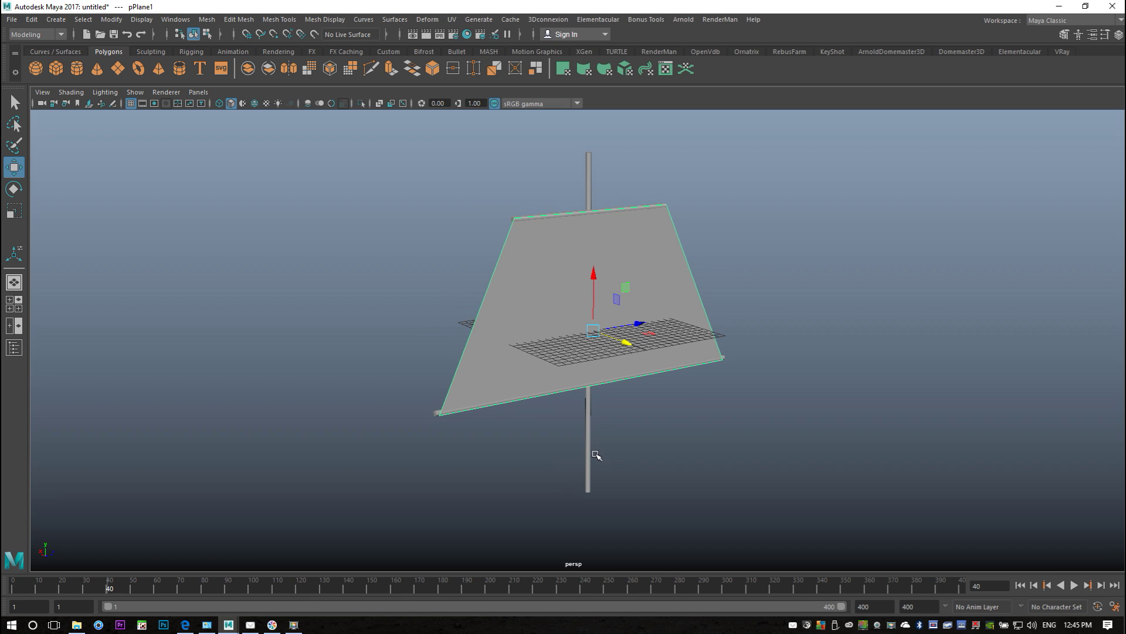
middle_click_drag(596, 454, 545, 473, "alt")
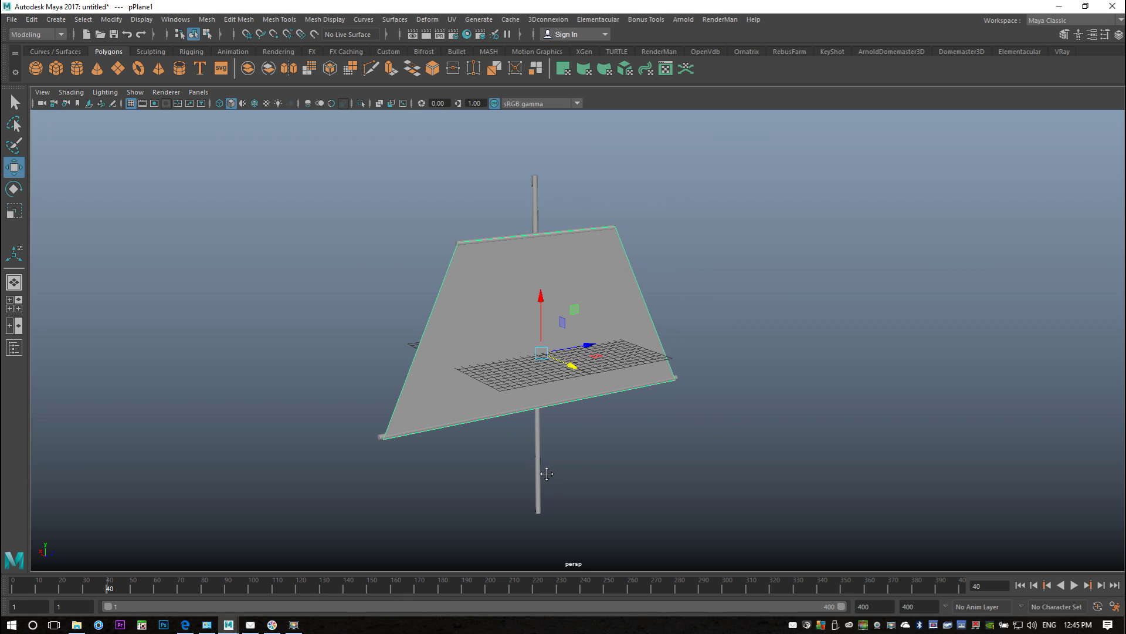
- Set the Insert Edge Loop tool options to 3 multiple edge loops
left_click(291, 20)
left_click(388, 106)
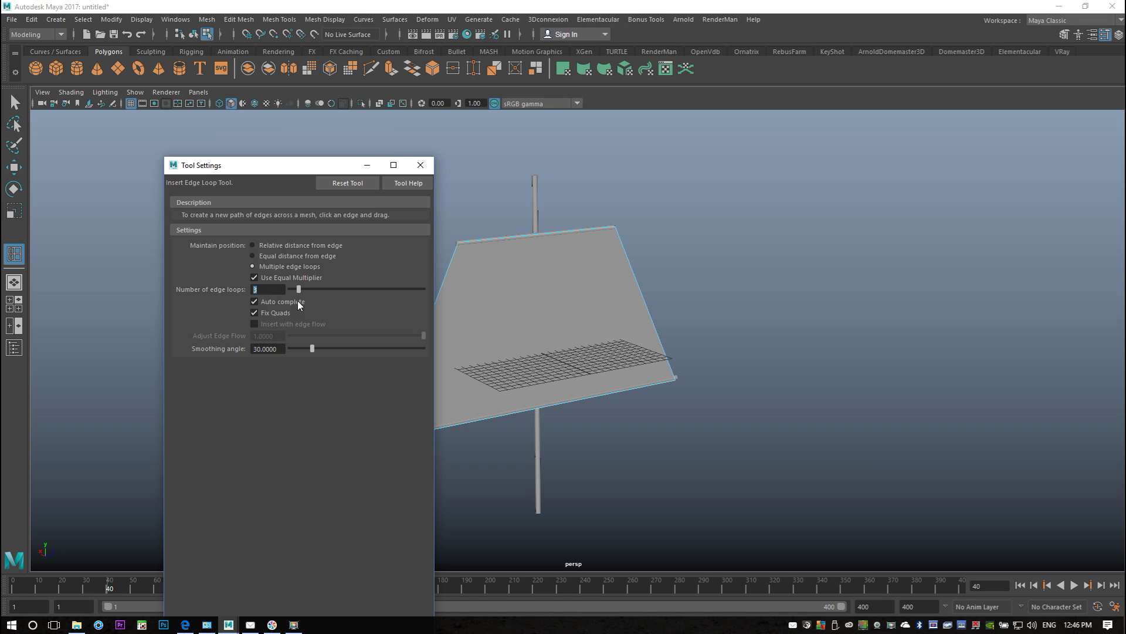
left_click(367, 165)
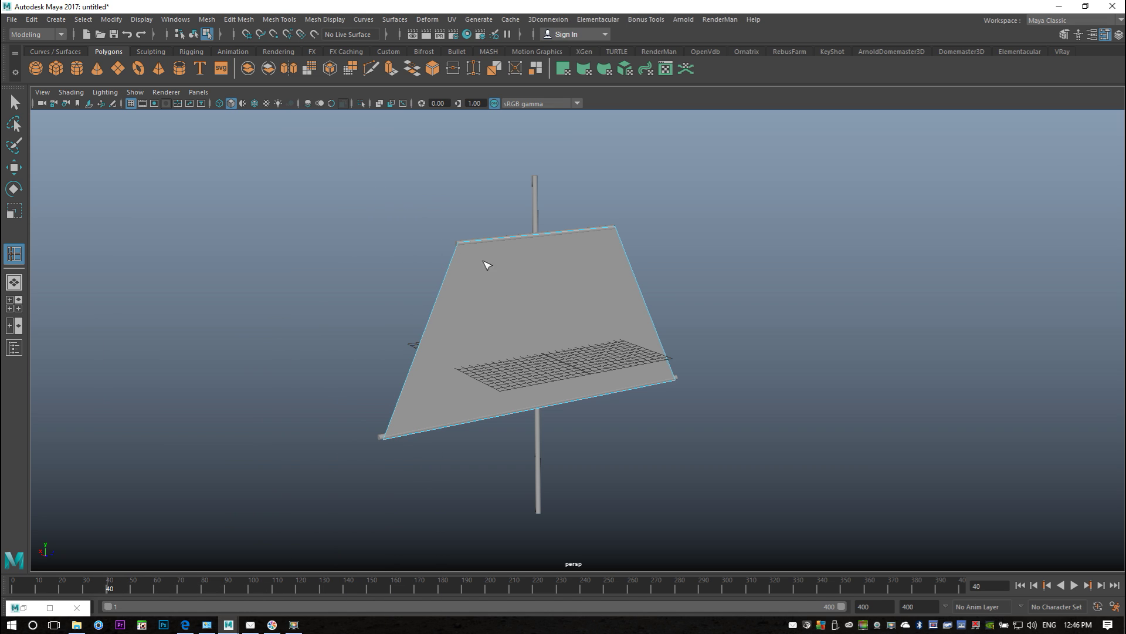
- Hide the combined mast and yards, pCylinder4
left_click(508, 244)
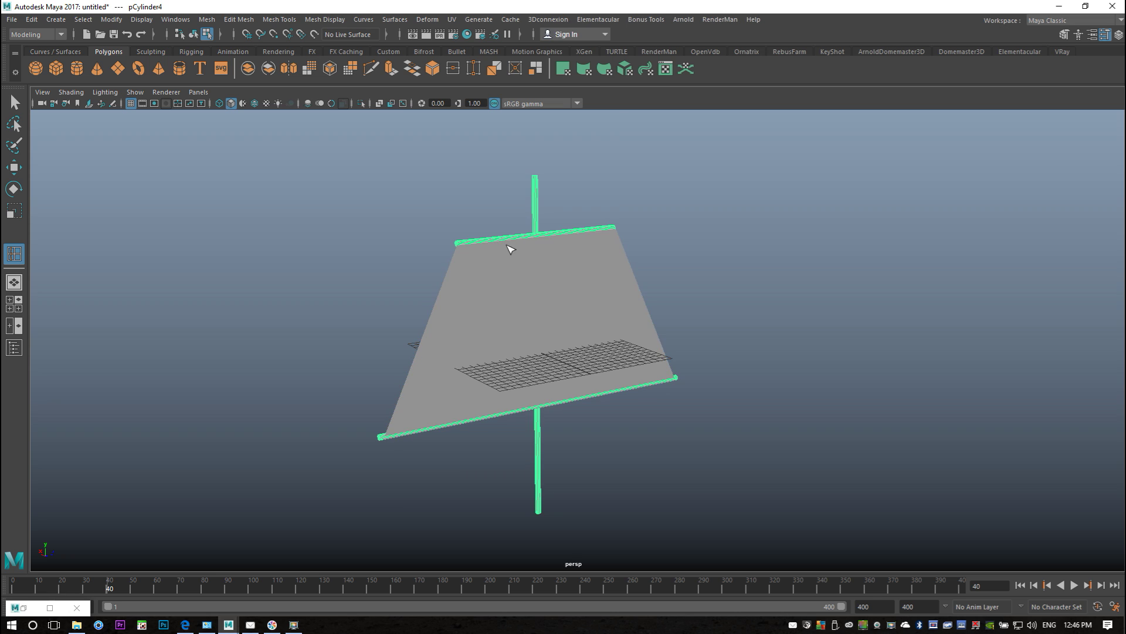
left_click(646, 302)
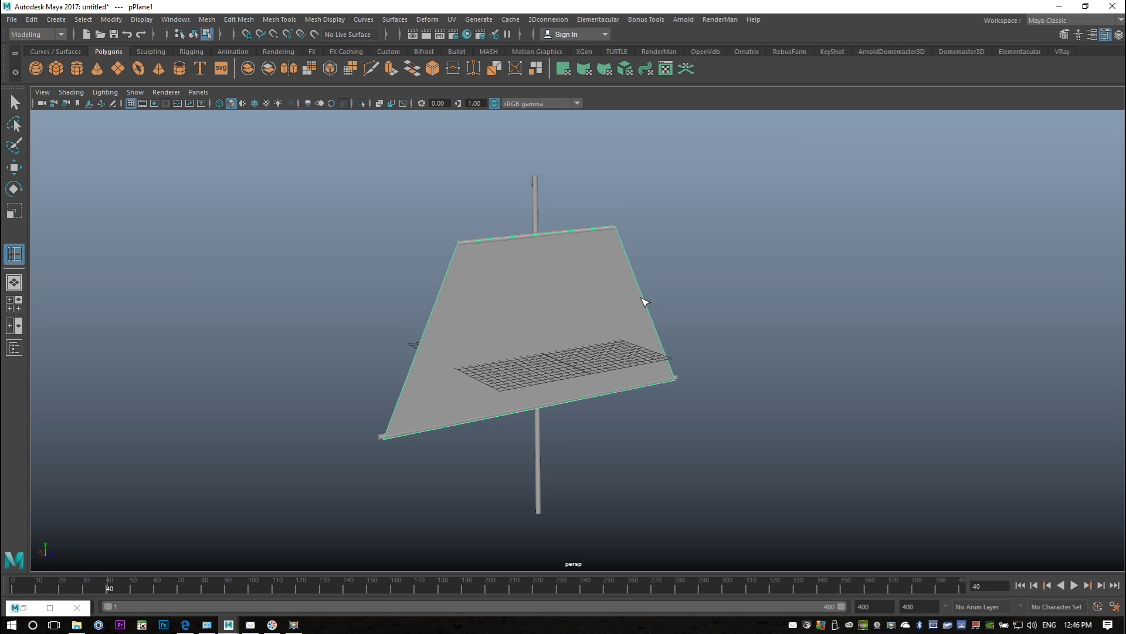
left_click(510, 242)
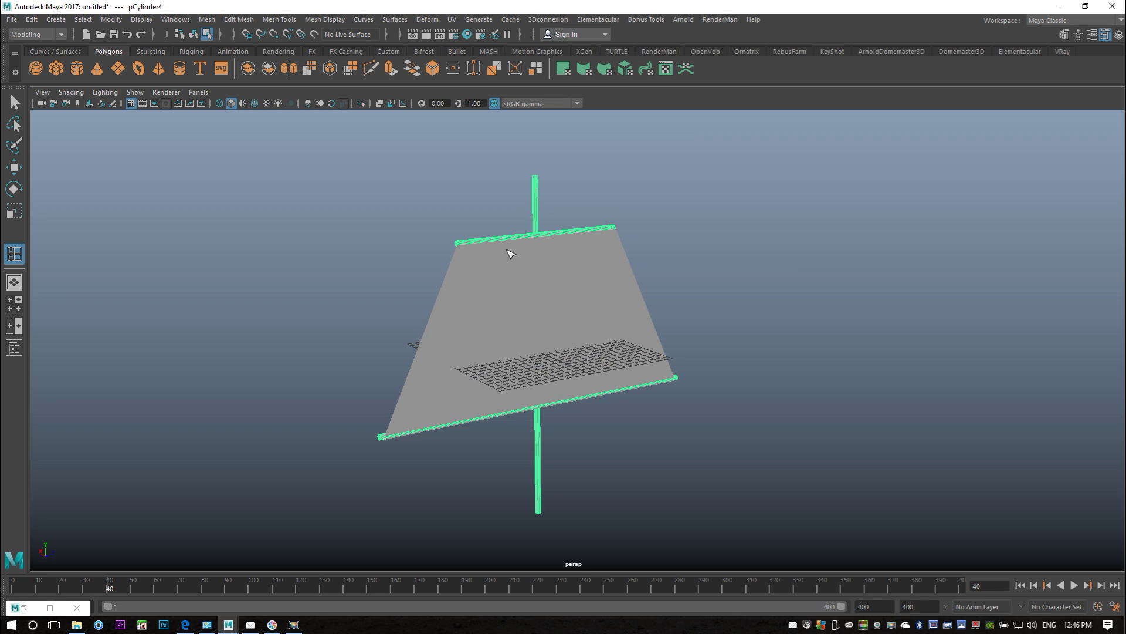
left_click(526, 216)
left_click(558, 227)
key("Delete")
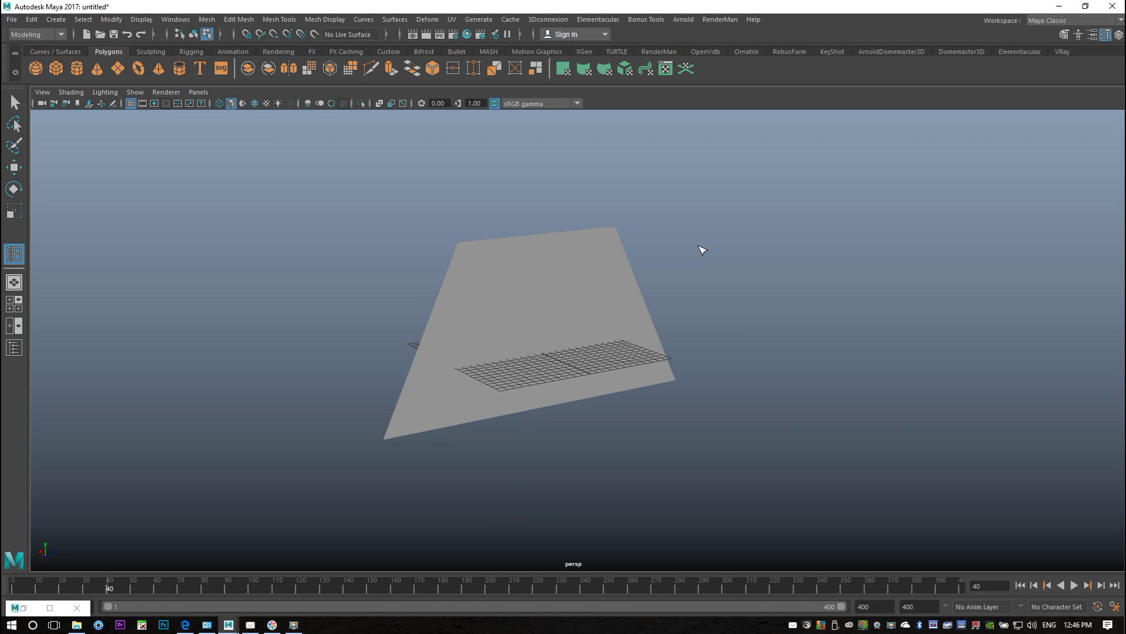
- Insert sets of three edge loops across the sail at five places
left_click(525, 243)
left_click(475, 243)
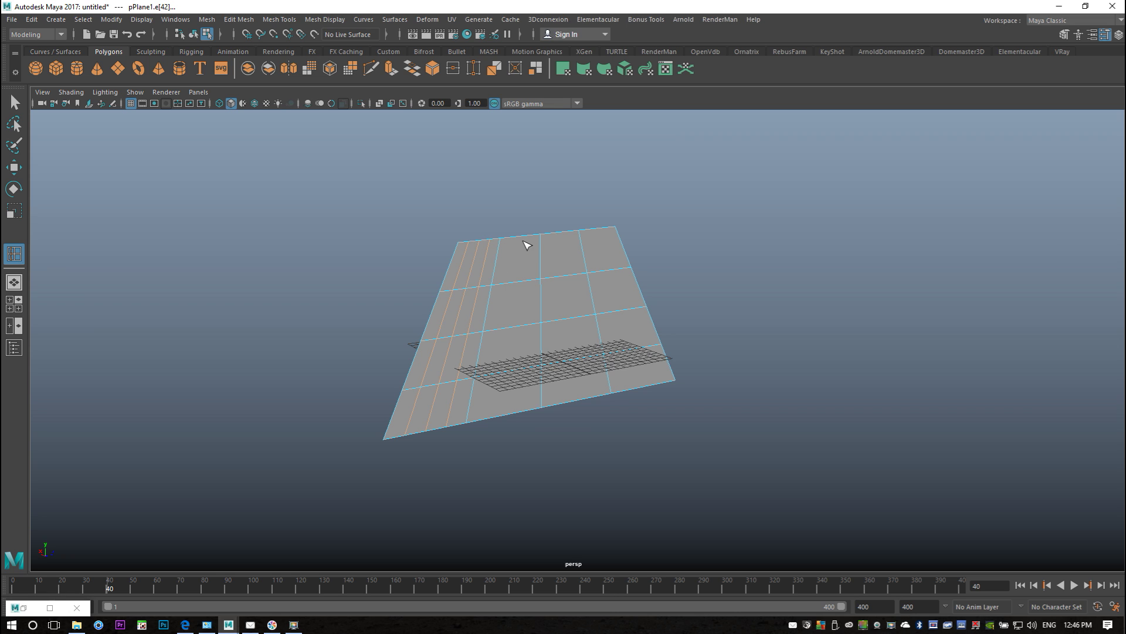
left_click(525, 238)
left_click(556, 233)
left_click(630, 257)
left_click(642, 296)
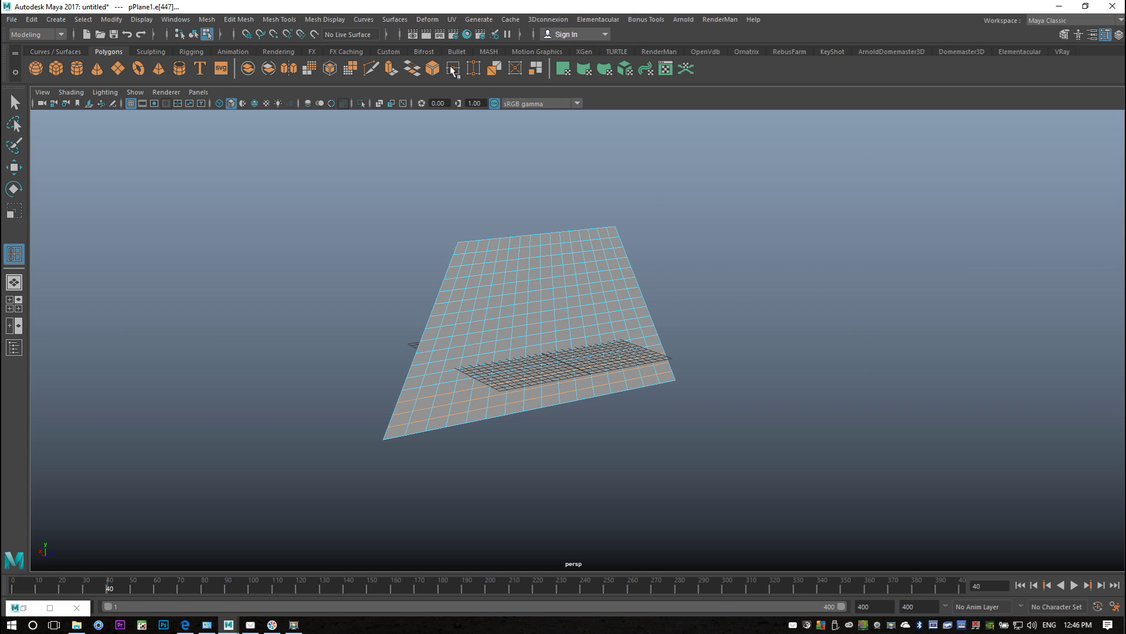
- Unhide the mast and yards with Display > Show > All and orbit around the gridded sail
key("q")
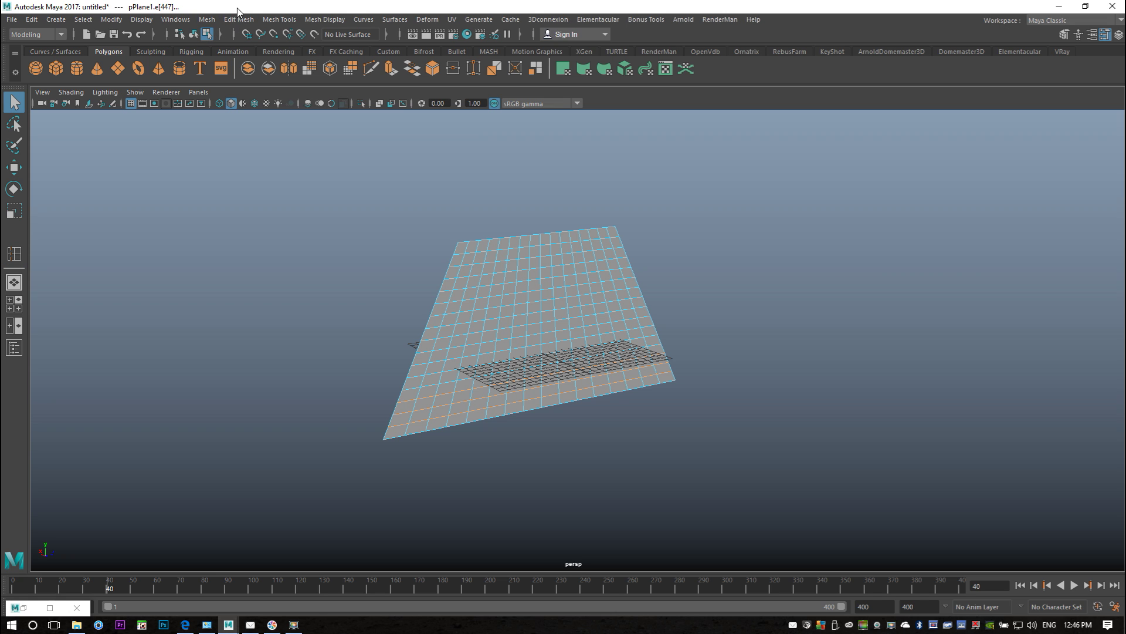
left_click(143, 19)
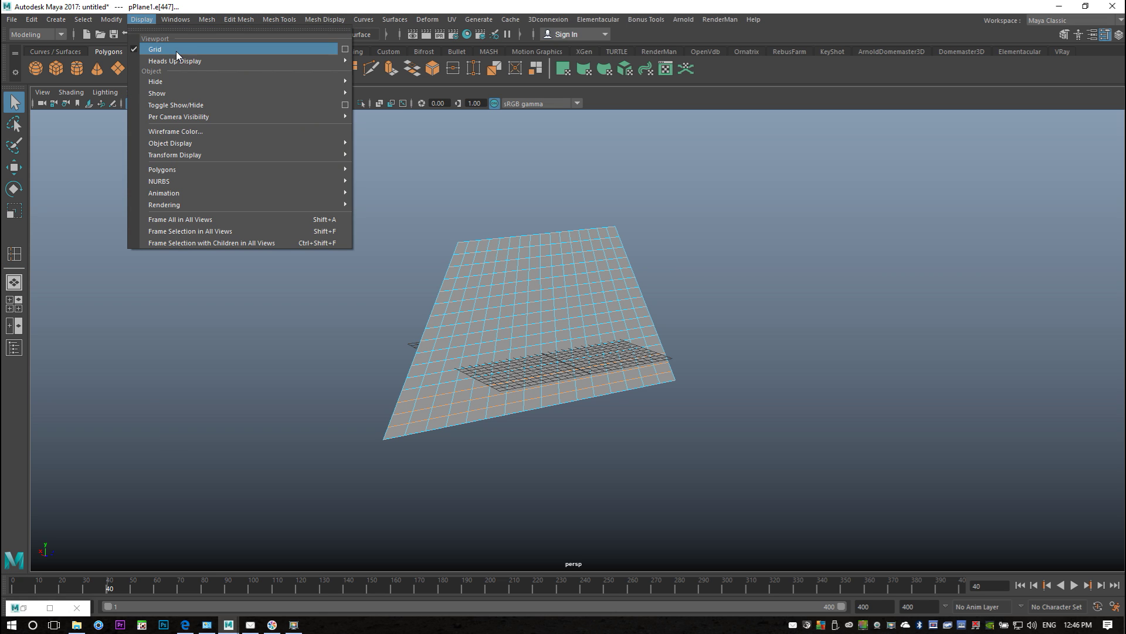
mouse_move(202, 92)
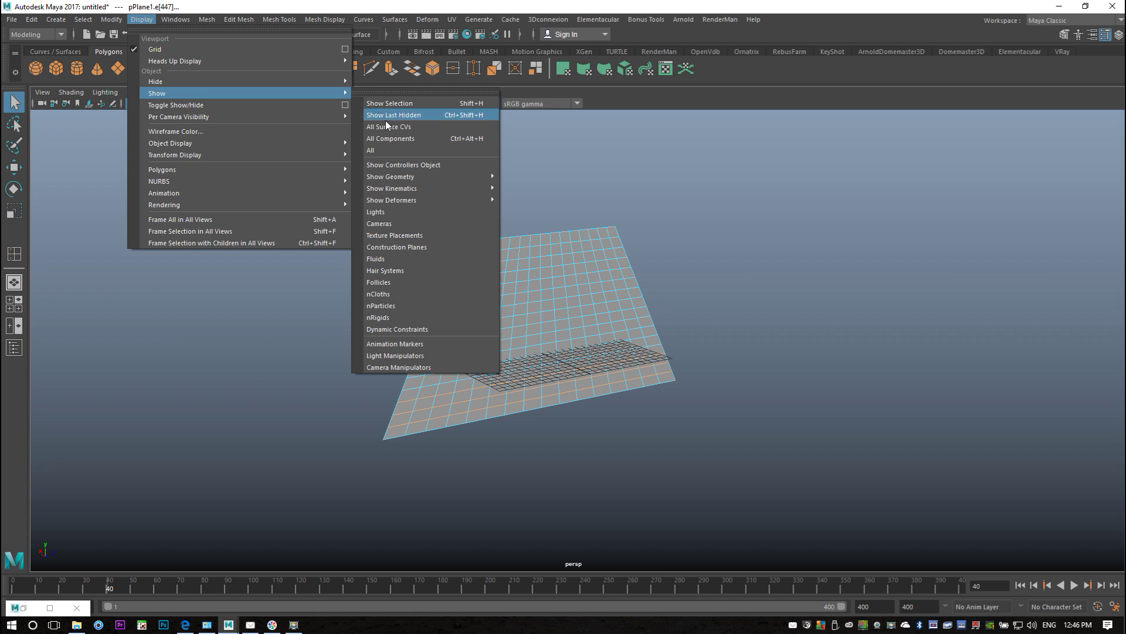
left_click(392, 149)
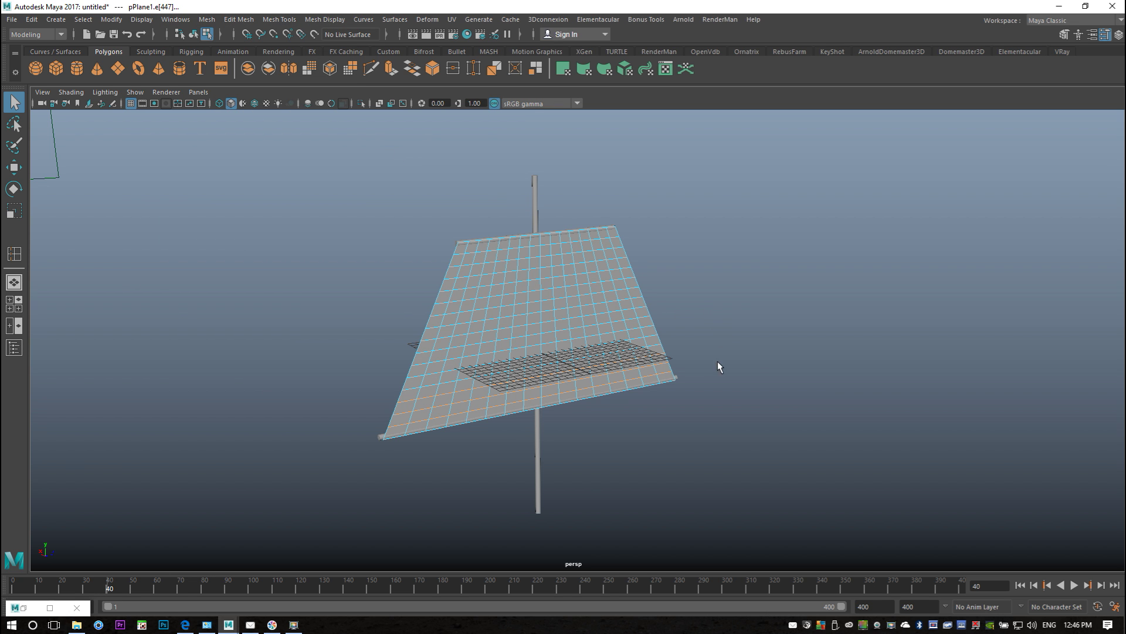
mouse_move(719, 367)
left_mouse_down("alt")
mouse_move(862, 359)
mouse_move(862, 351)
mouse_move(720, 355)
left_mouse_up("alt")
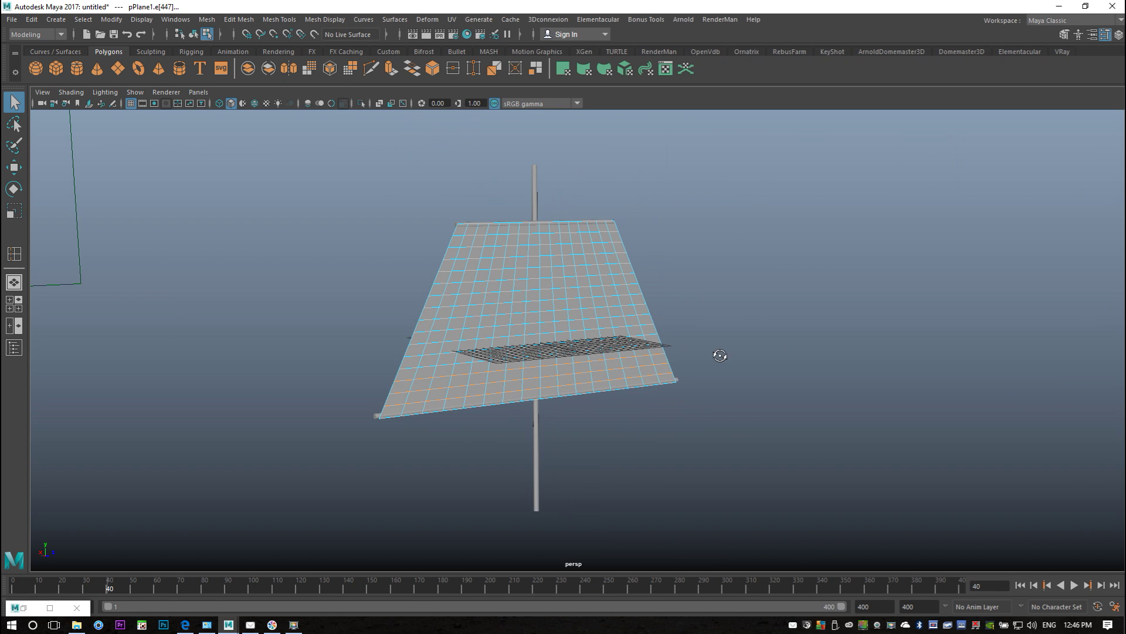
left_click(780, 311)
left_click_drag(792, 367, 712, 412, "alt")
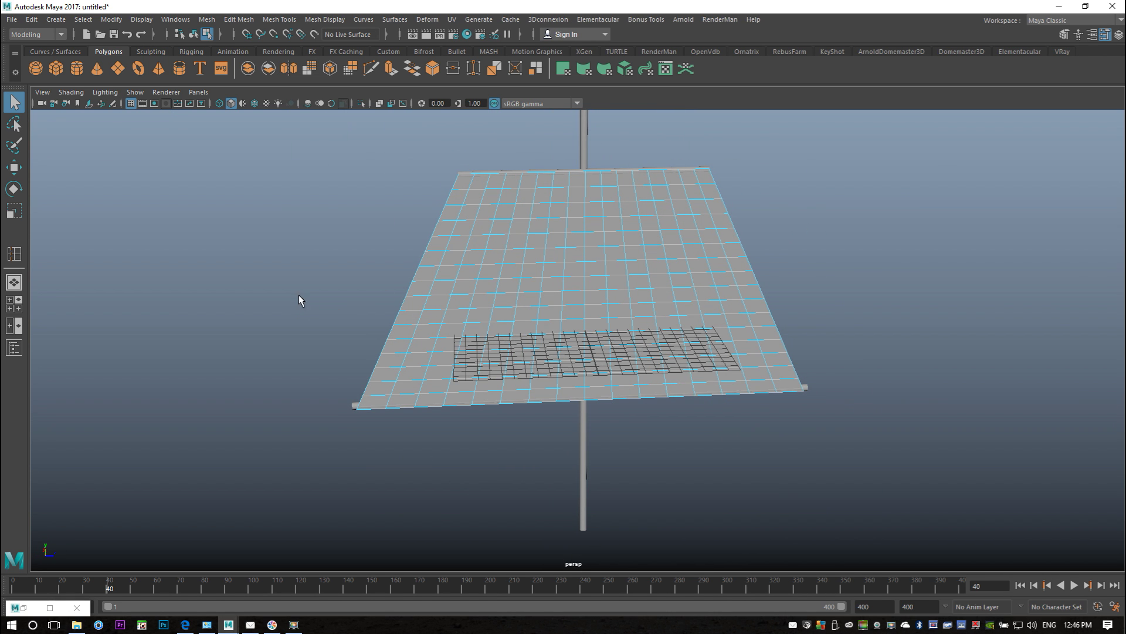
left_click_drag(299, 296, 330, 318, "alt")
scroll(395, 367, "down", 5)
left_click_drag(395, 373, 359, 383, "alt")
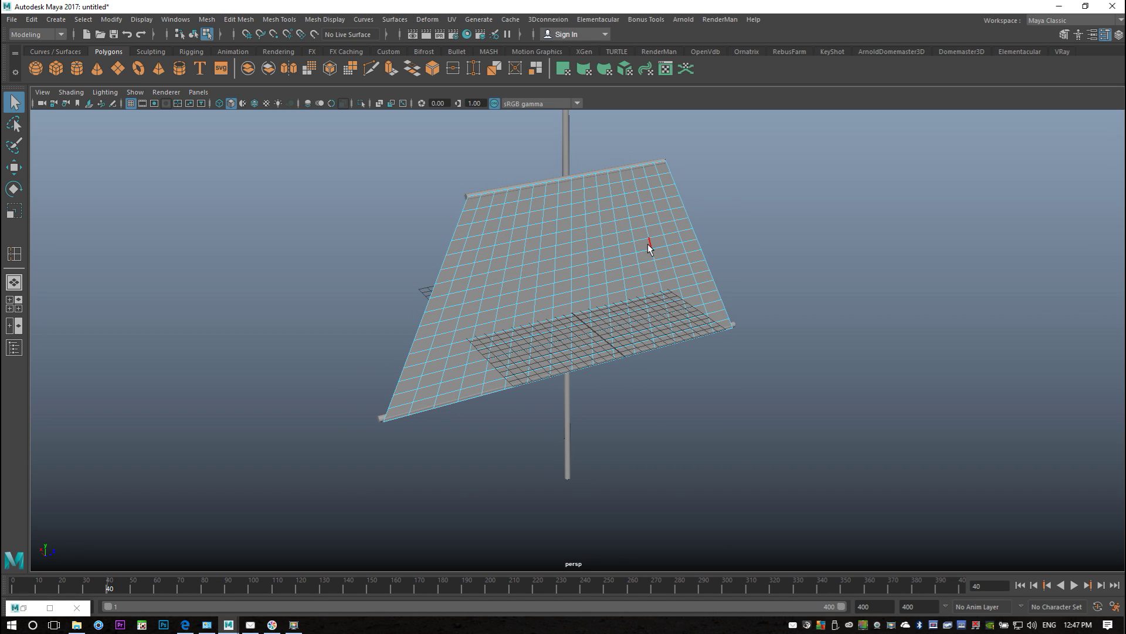
- Extrude the sail's faces with a thickness of 0.01 and deselect them
right_click_drag(661, 230, 714, 213)
key("ctrl+e")
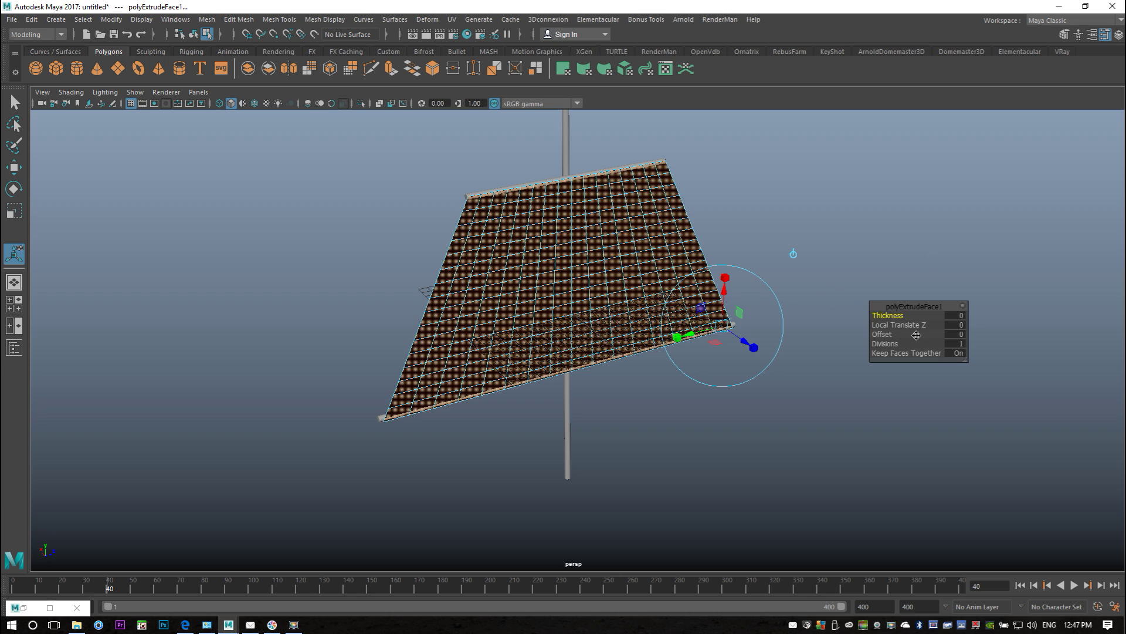
left_click(957, 315)
type("0.01")
key("Return")
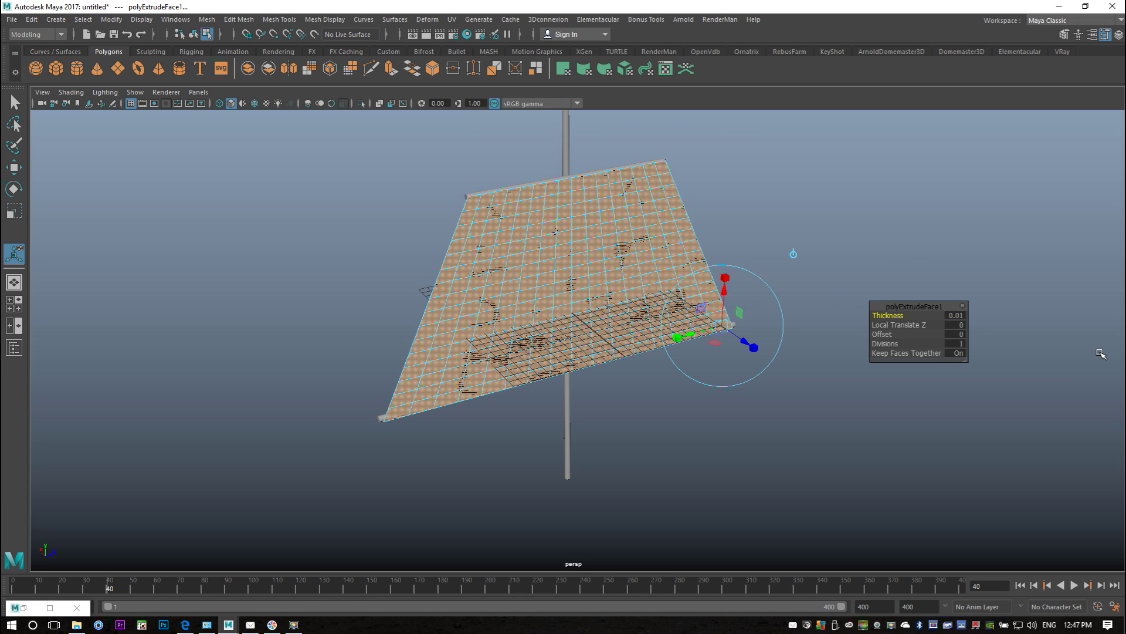
left_click(323, 253)
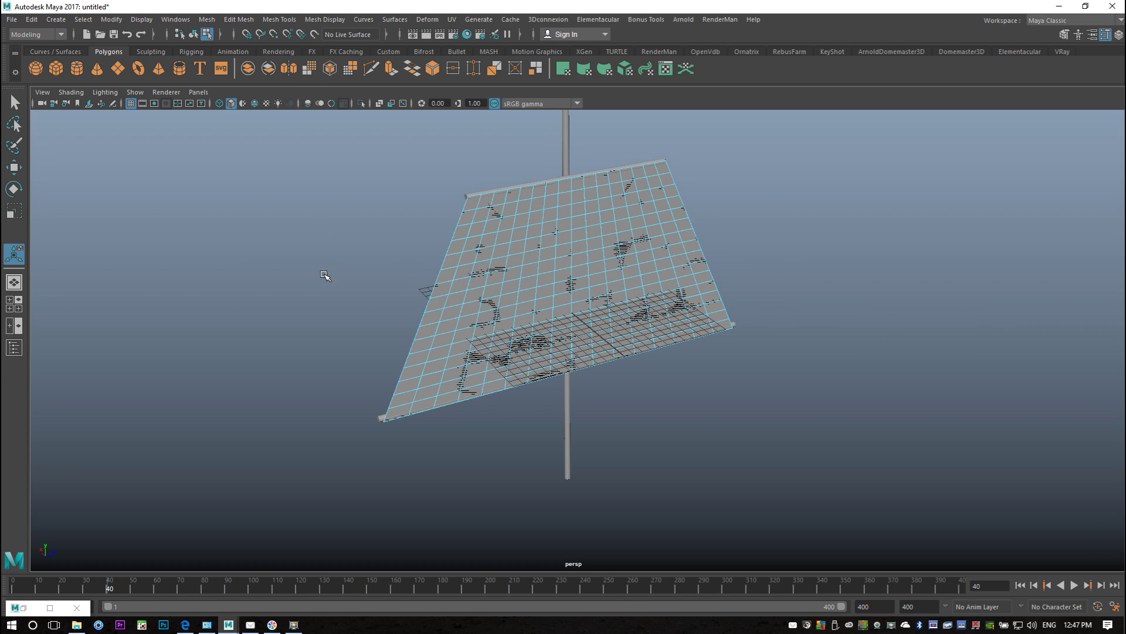
left_click_drag(298, 262, 321, 243, "alt")
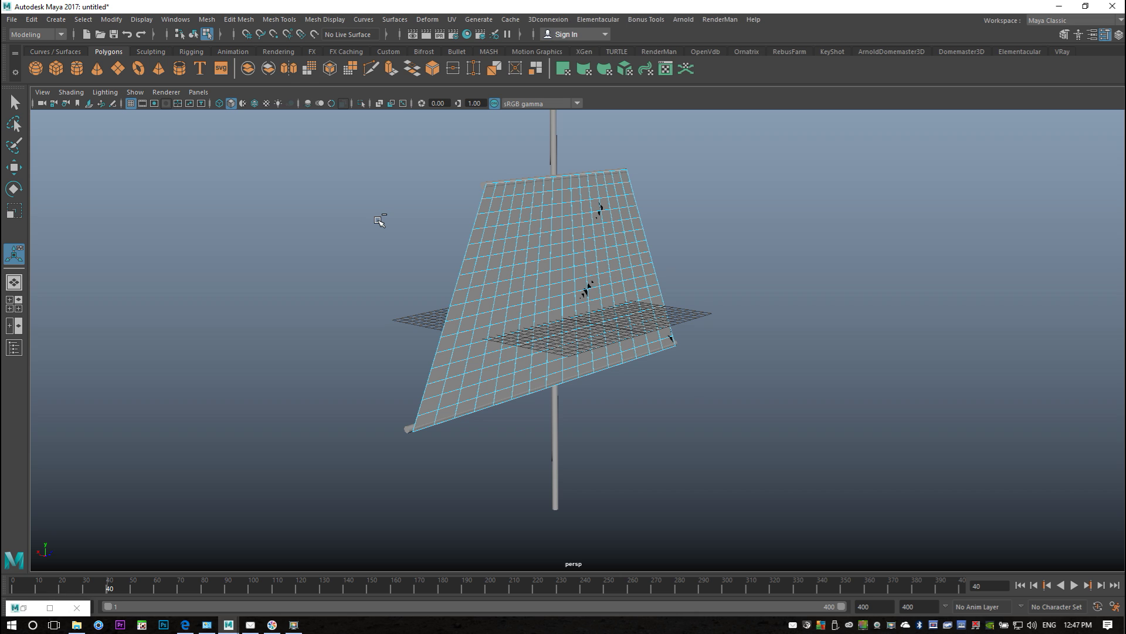
- Extrude the sail's faces with Thickness 0.05, deselect, and orbit around the sail
key("ctrl+e")
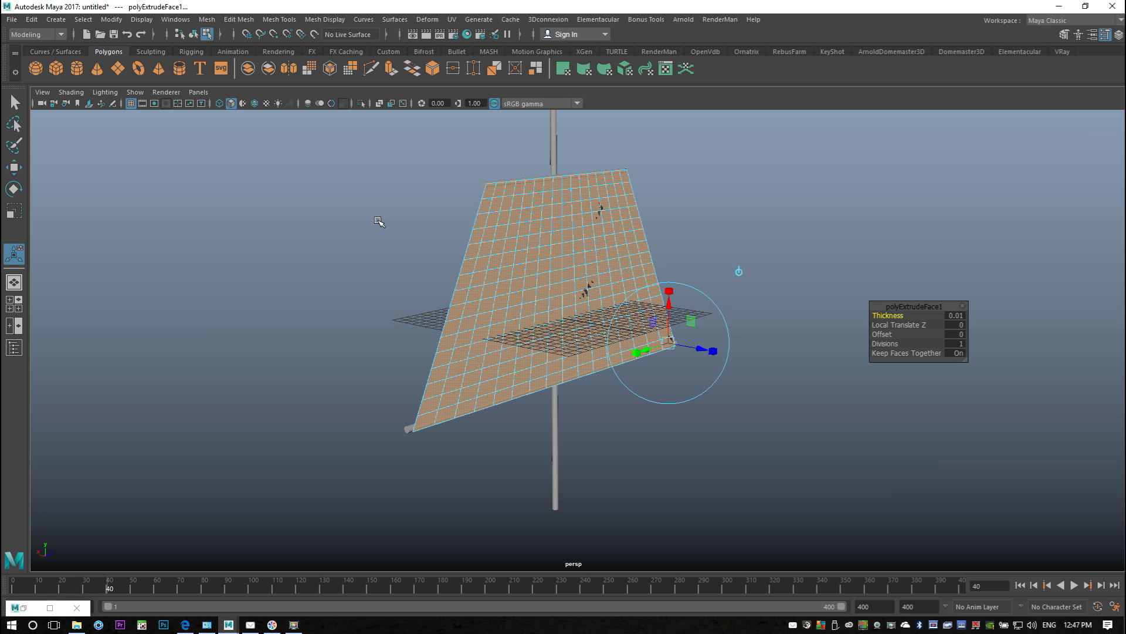
left_click(954, 317)
key("Return")
left_click(812, 411)
left_click_drag(791, 324, 888, 307, "alt")
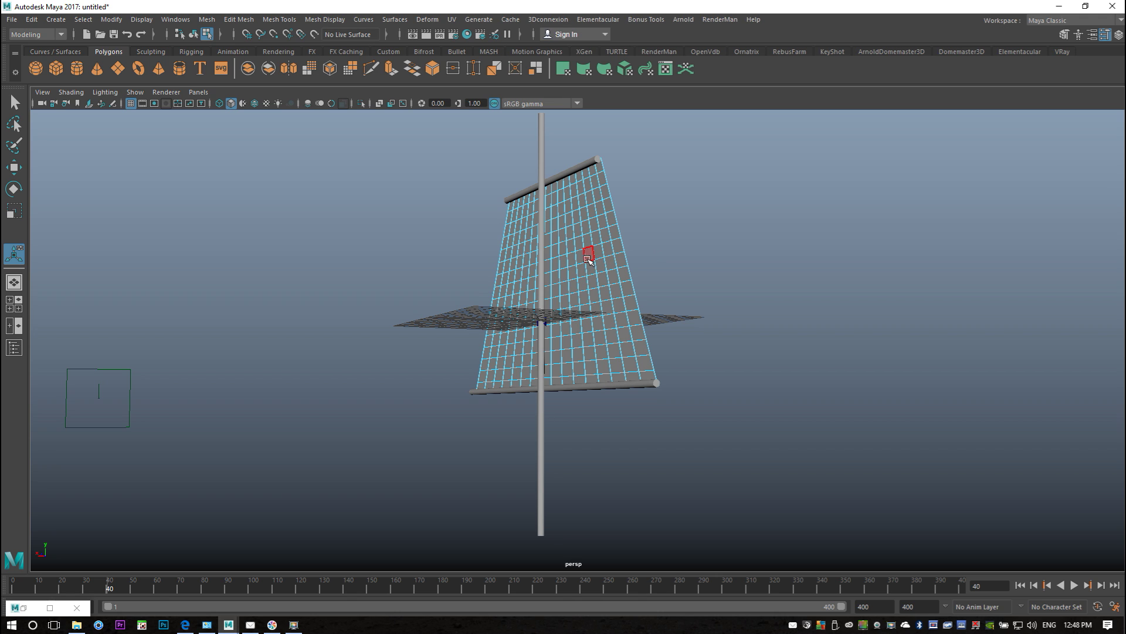
left_click_drag(749, 346, 648, 360, "alt")
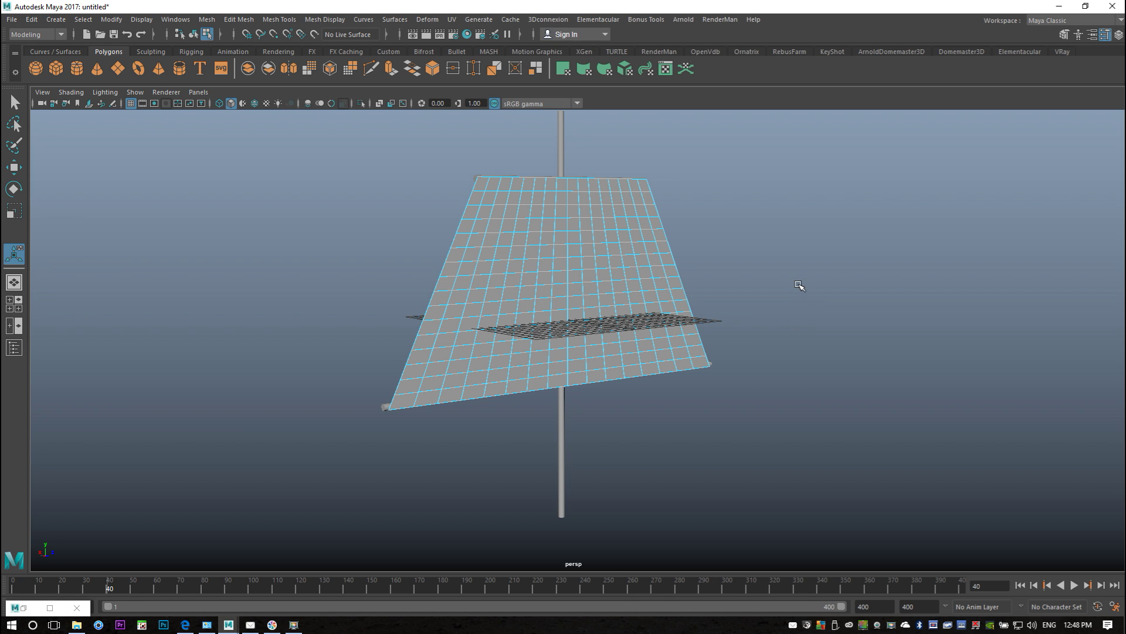
left_click_drag(799, 247, 731, 307, "alt")
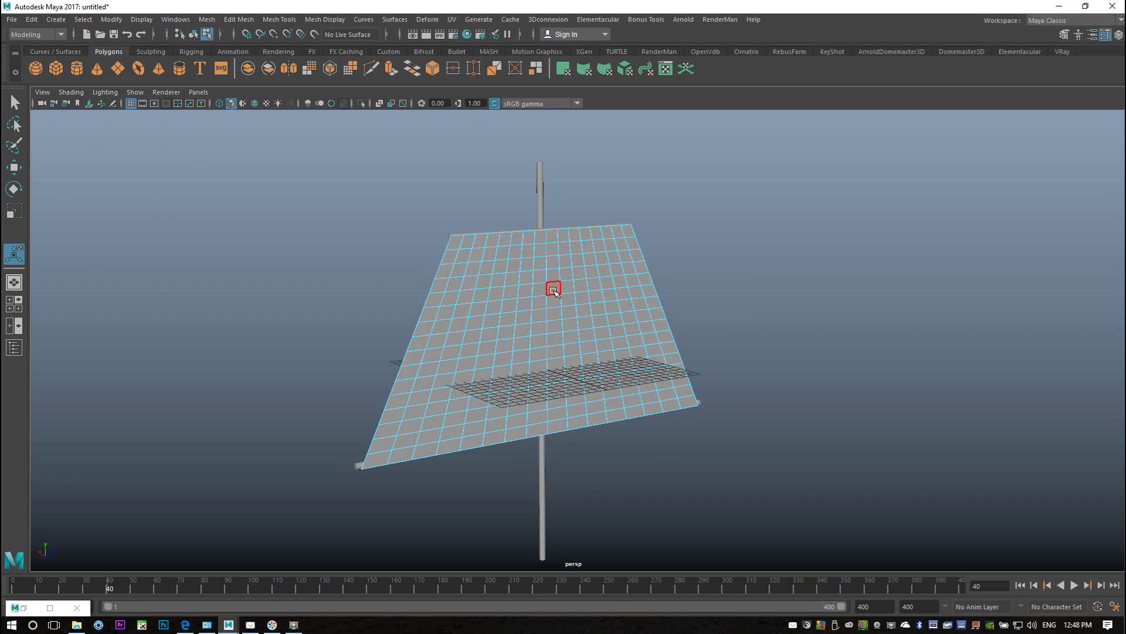
- Put the plane in object mode and switch the menu set to FX
right_click_drag(564, 279, 605, 251)
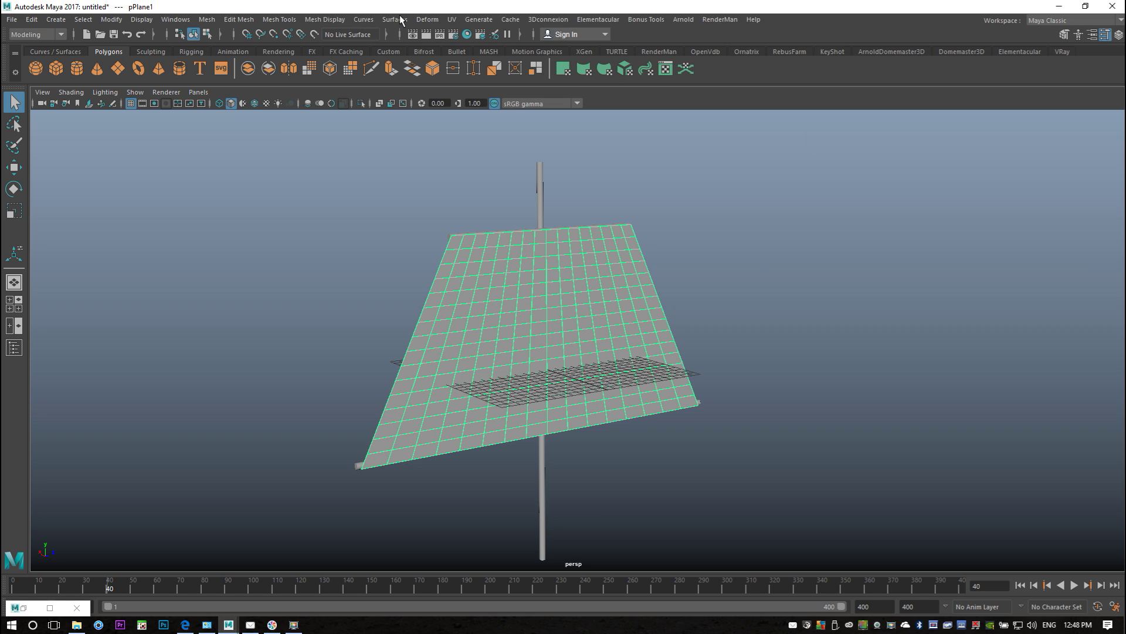
left_click(32, 34)
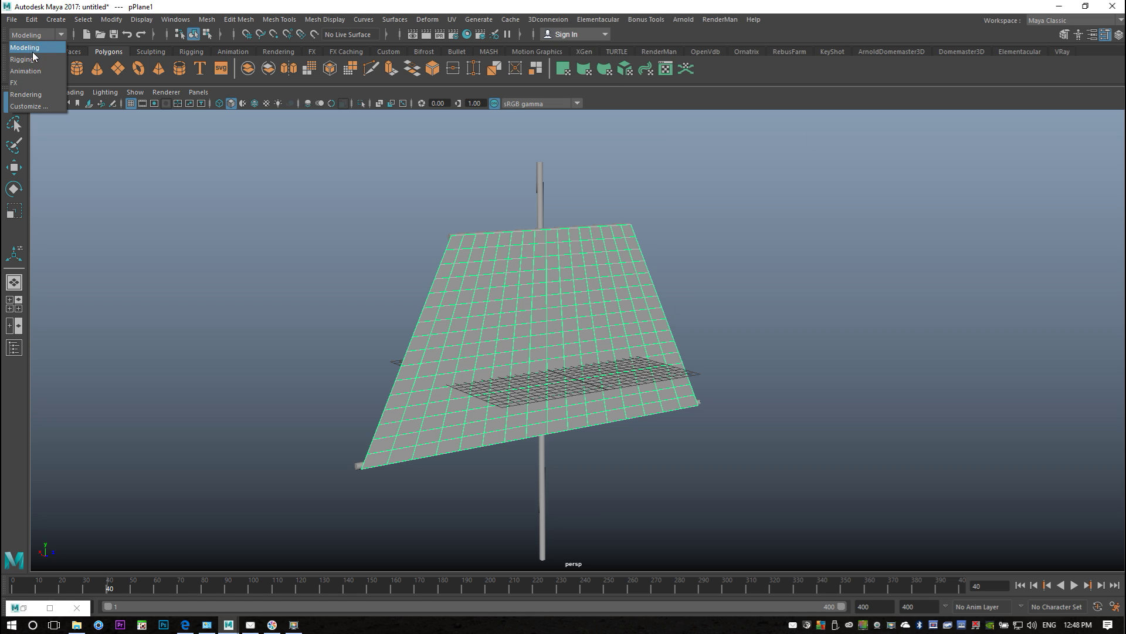
left_click(26, 80)
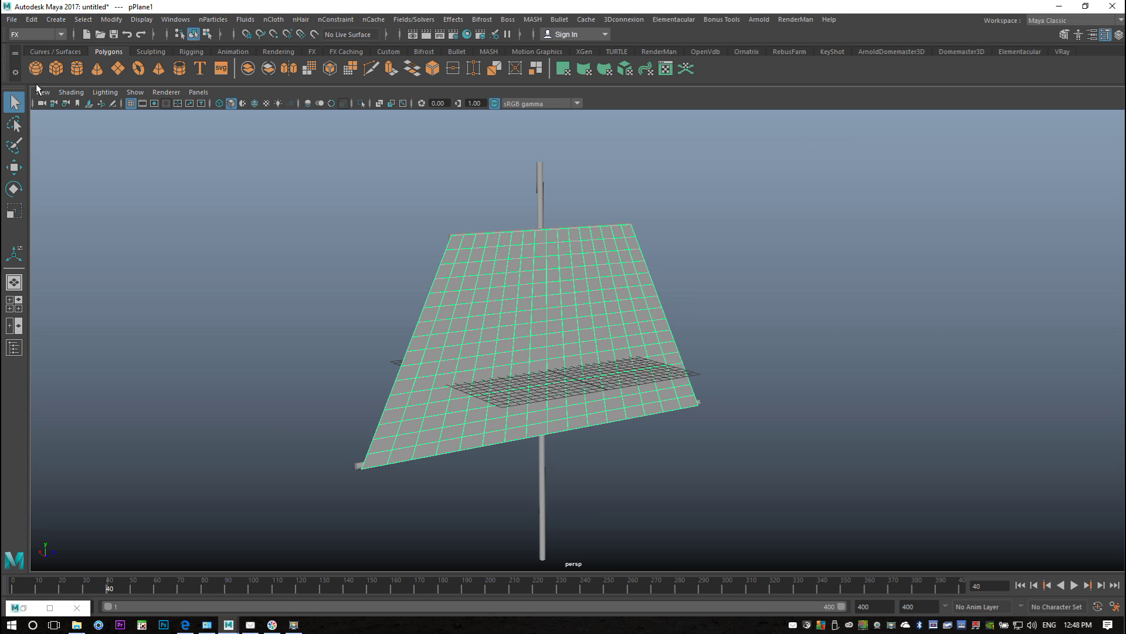
- Convert the sail plane to nCloth with nCloth > Create nCloth and orbit around it
left_click(273, 19)
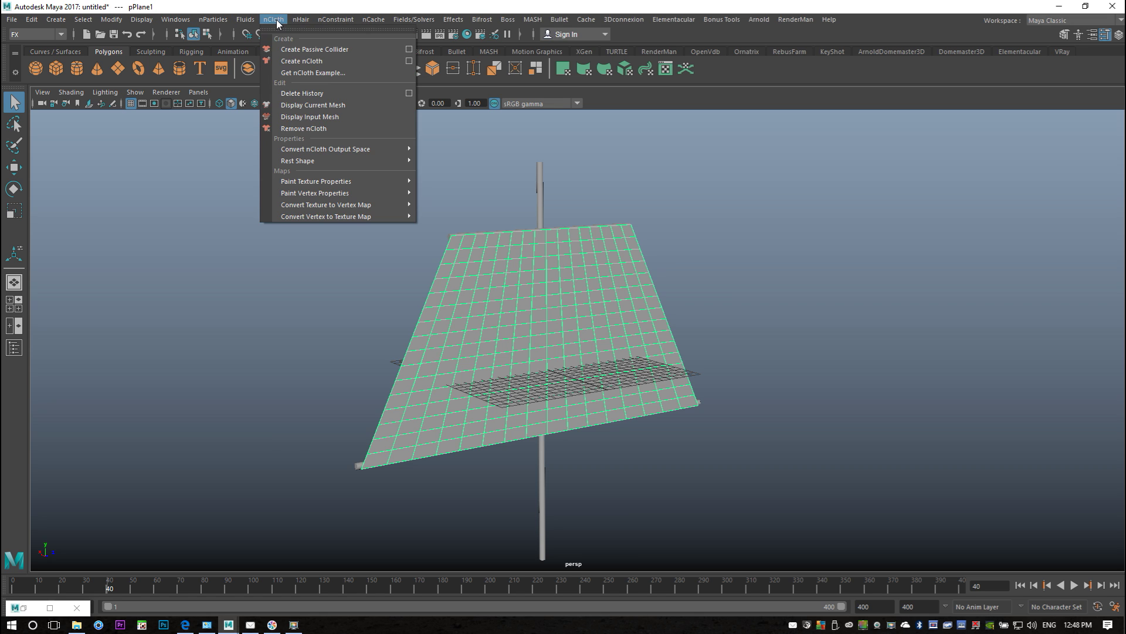
left_click(327, 61)
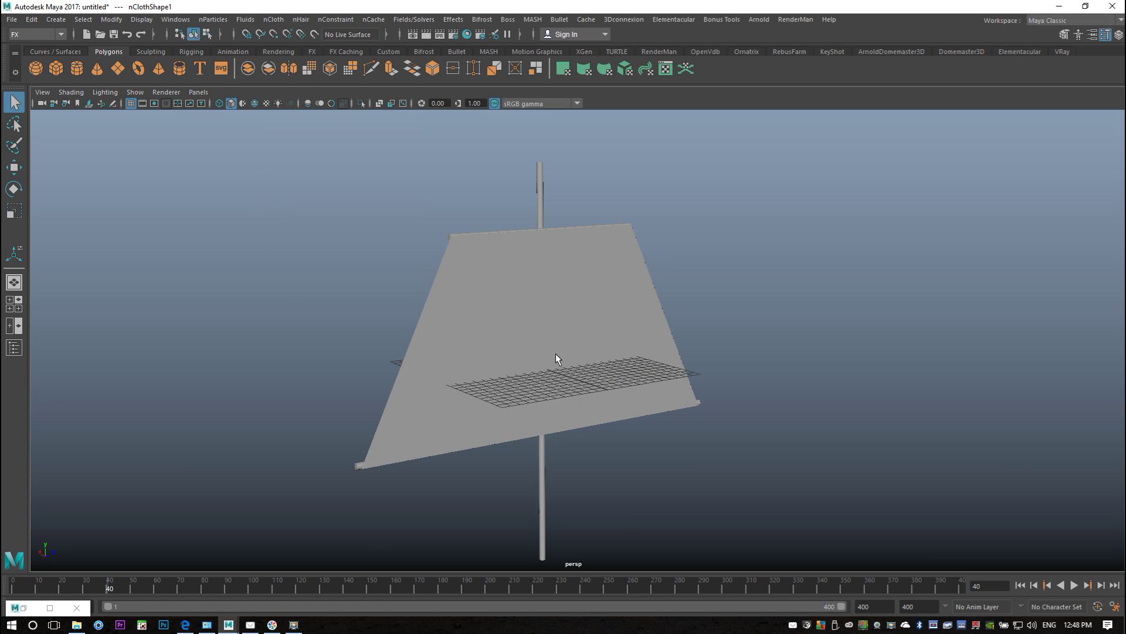
left_click_drag(640, 410, 768, 417, "alt")
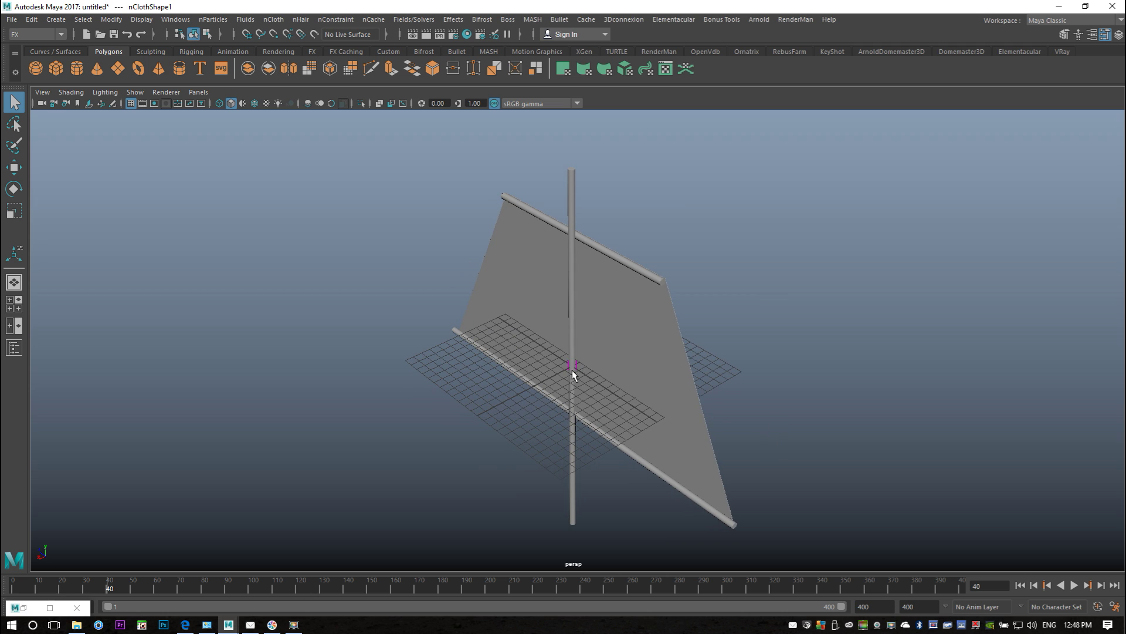
left_click_drag(578, 364, 694, 388, "alt")
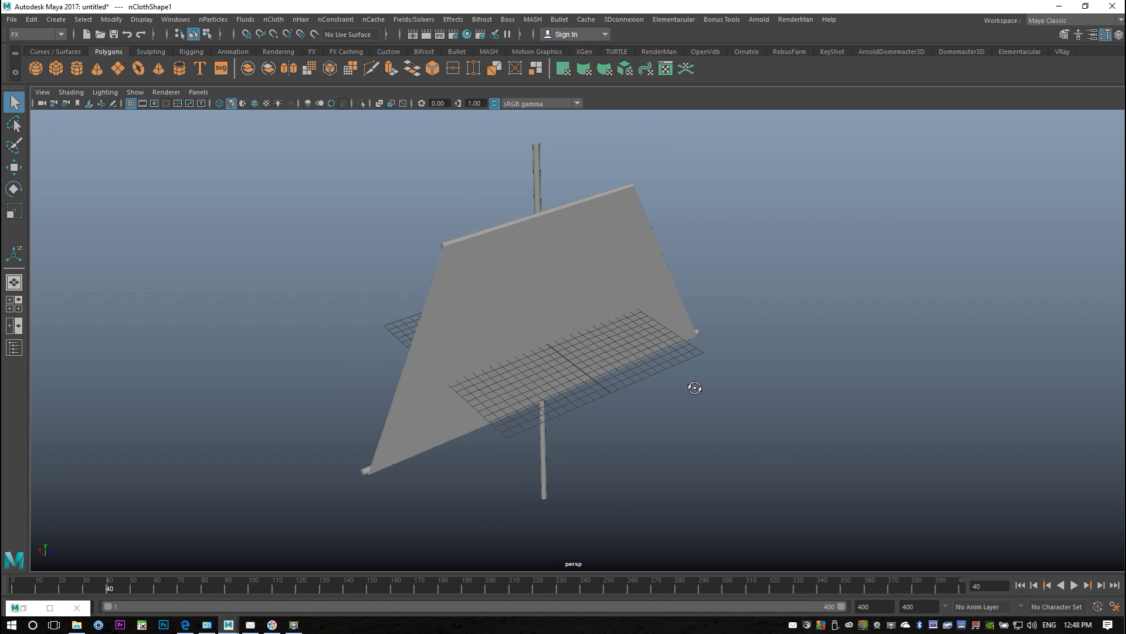
left_click(167, 21)
- In the Outliner, select the nucleus1 and nCloth1 nodes, then minimize it
left_click(209, 149)
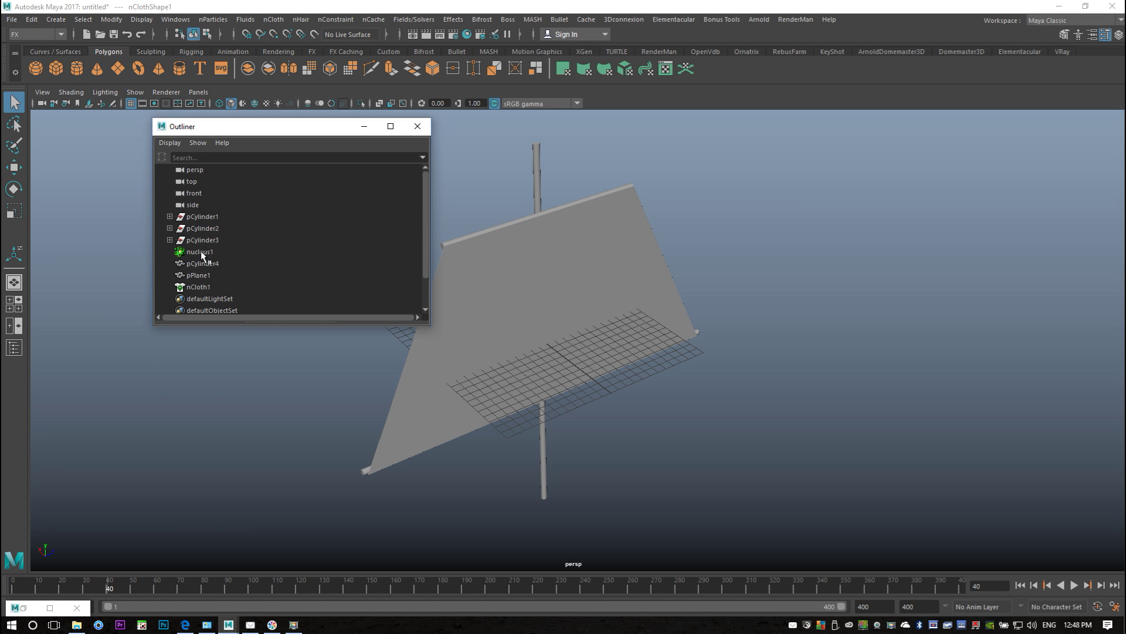
left_click(201, 252)
left_click(199, 288)
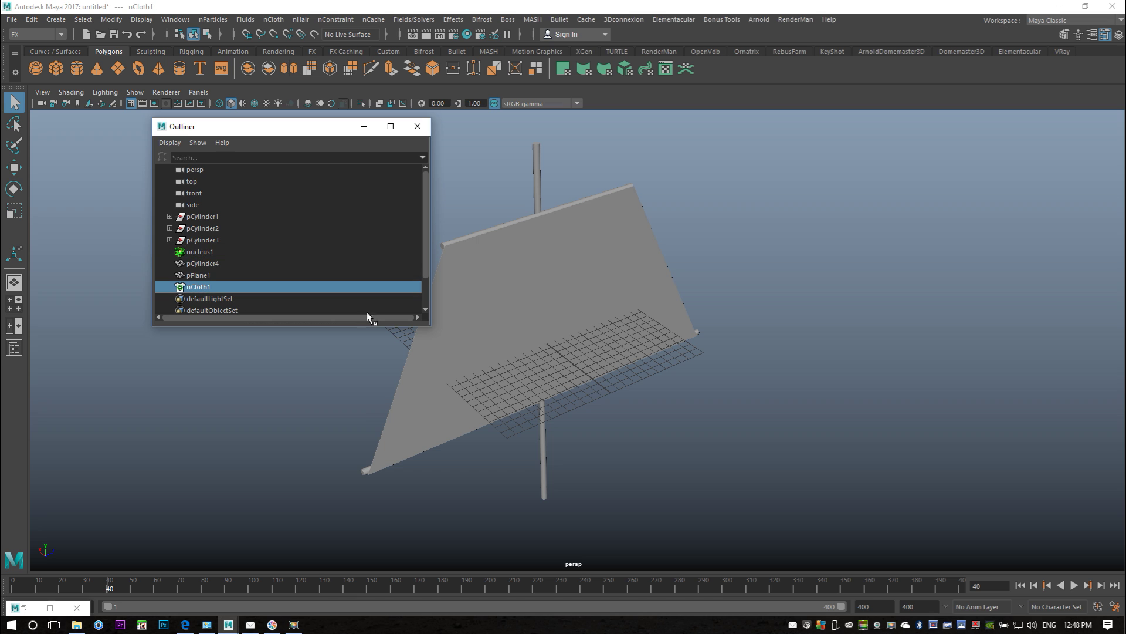
left_click(363, 127)
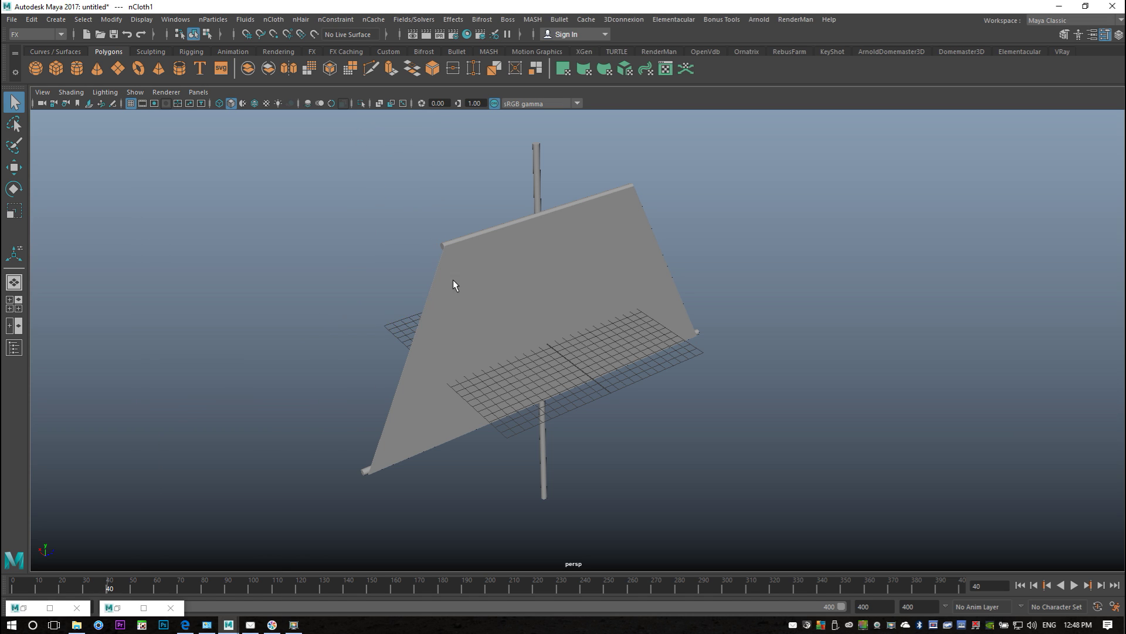
left_click_drag(625, 385, 667, 384, "alt")
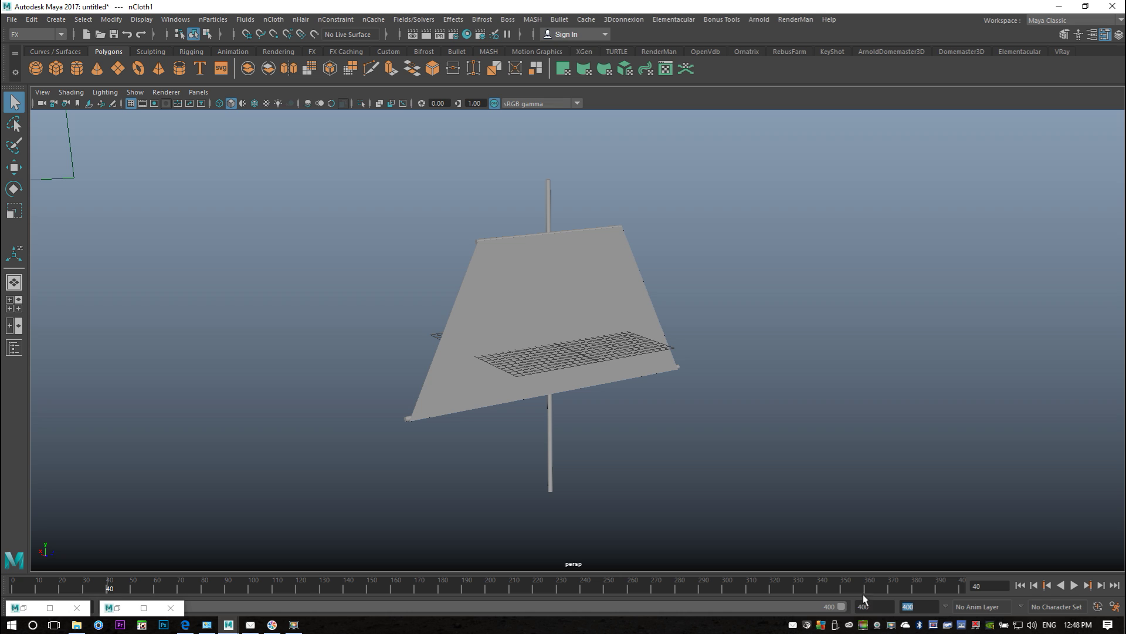
- Play the simulation to frame 52 to watch the sail fall, then rewind to frame 1
left_click(1074, 586)
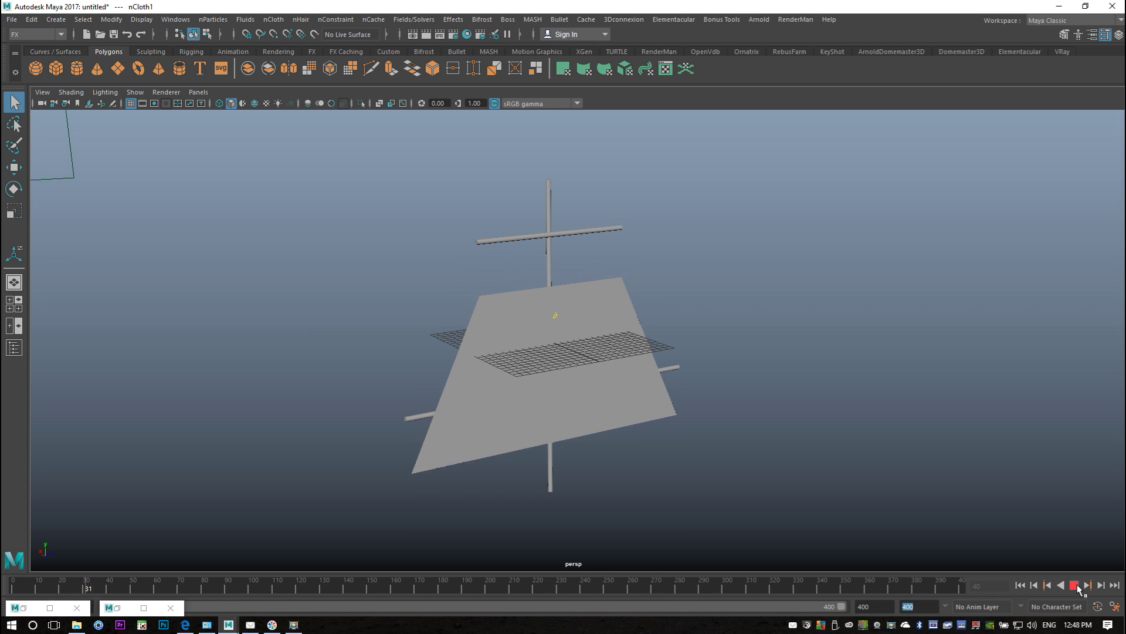
left_click(1076, 585)
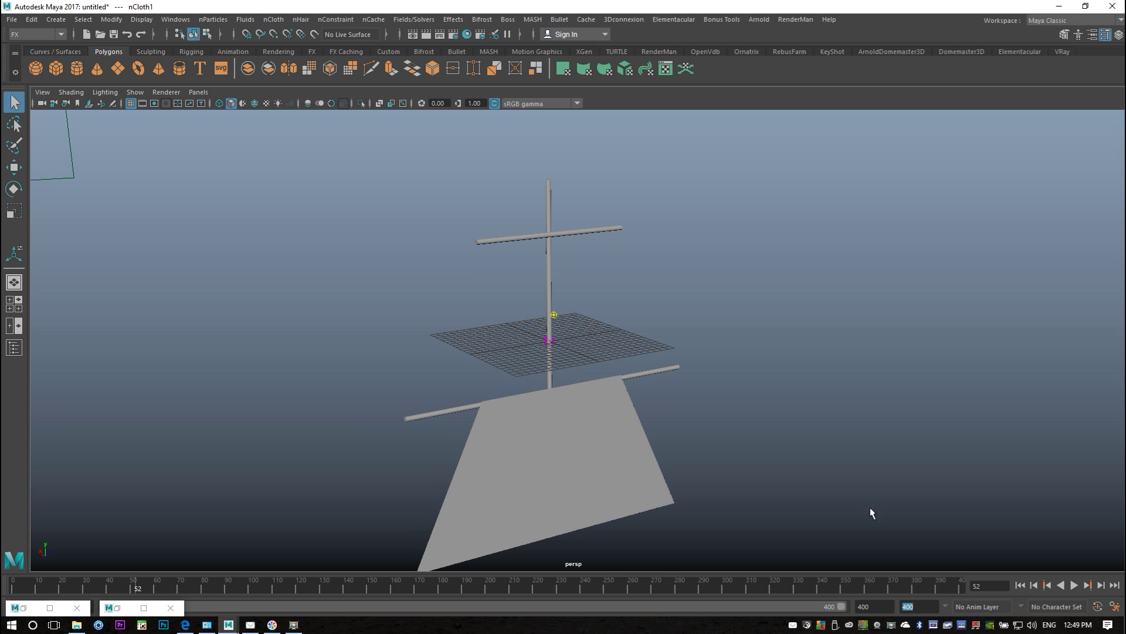
left_click_drag(738, 447, 781, 457, "alt")
left_click_drag(441, 502, 584, 521)
middle_click_drag(720, 505, 738, 433, "alt")
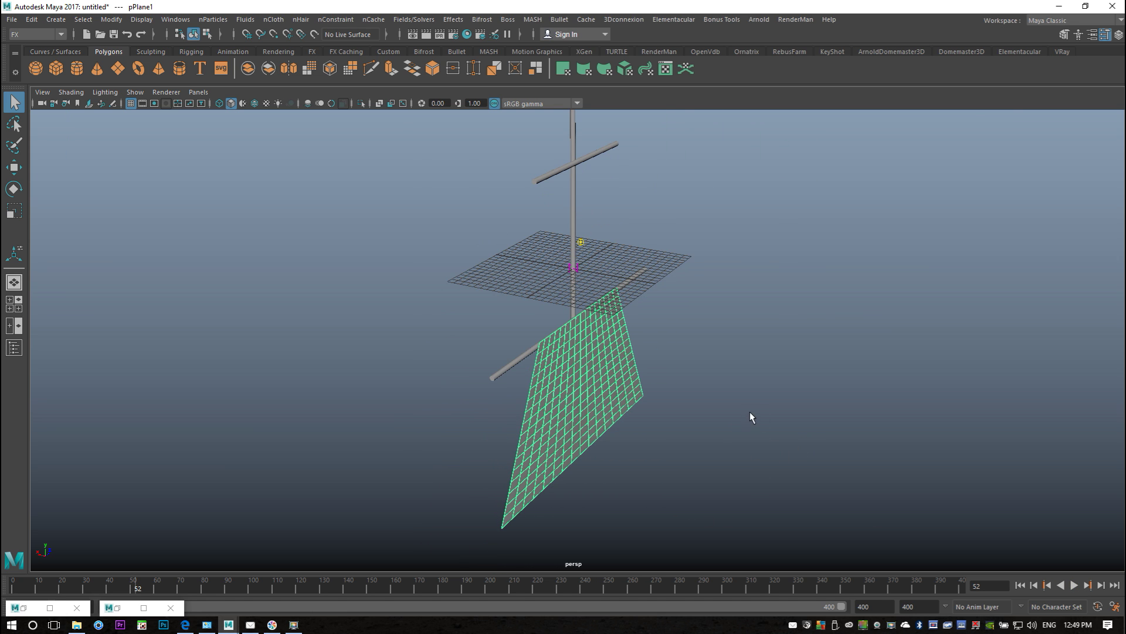
left_click_drag(750, 412, 758, 402, "alt")
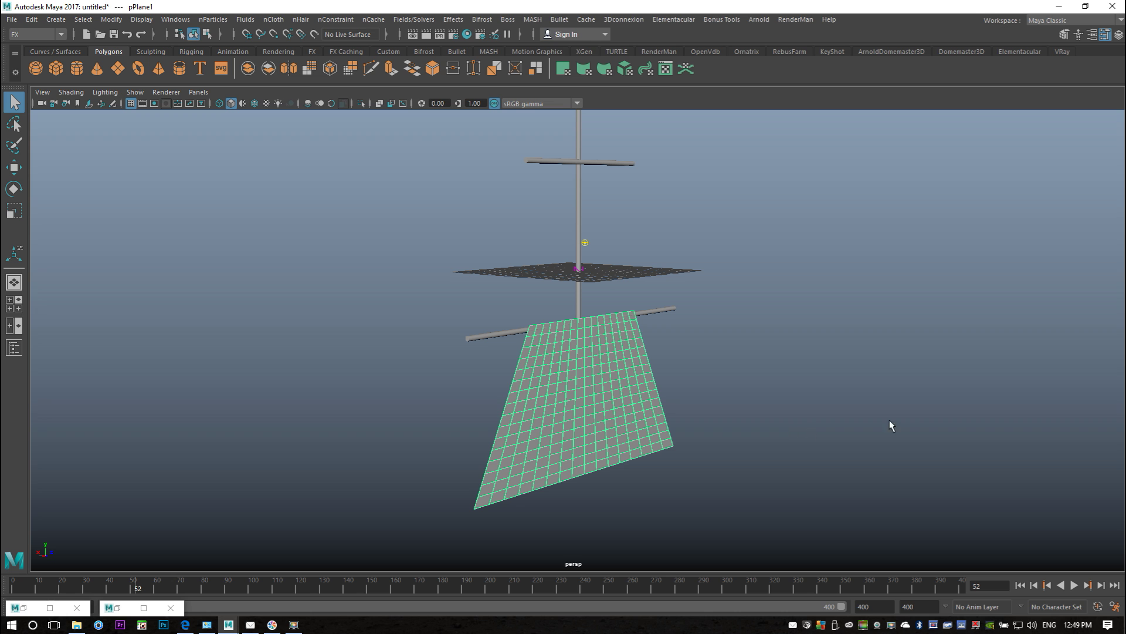
left_click(1021, 585)
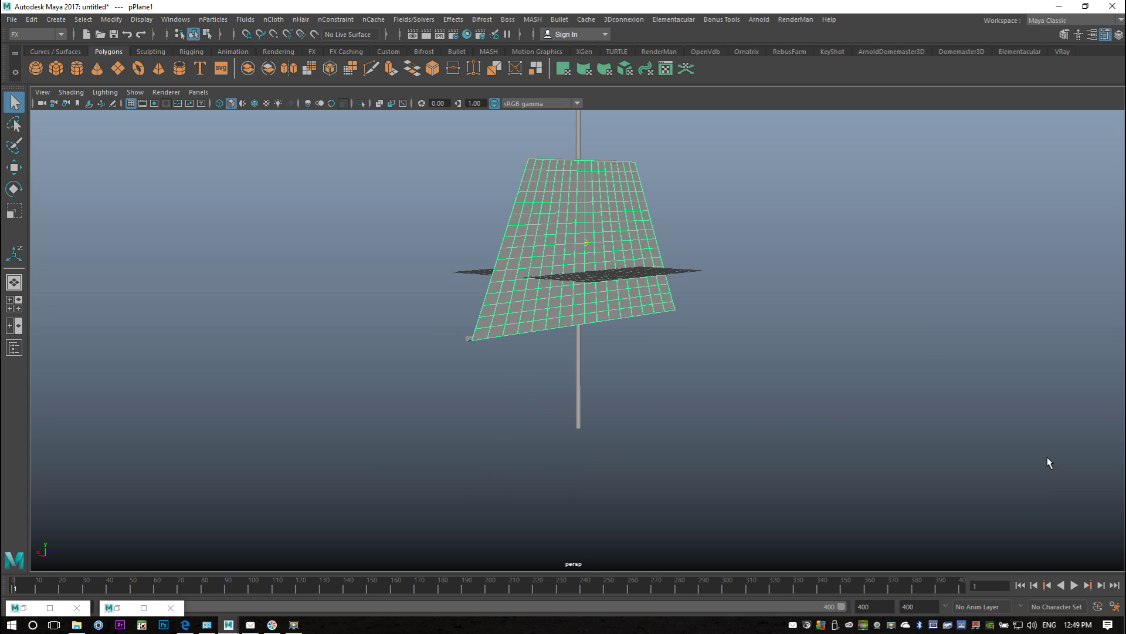
- In the maximized side view, pin the sail's top vertex row with a transform constraint, dynamicConstraintShape1
left_click_drag(924, 220, 622, 290, "alt")
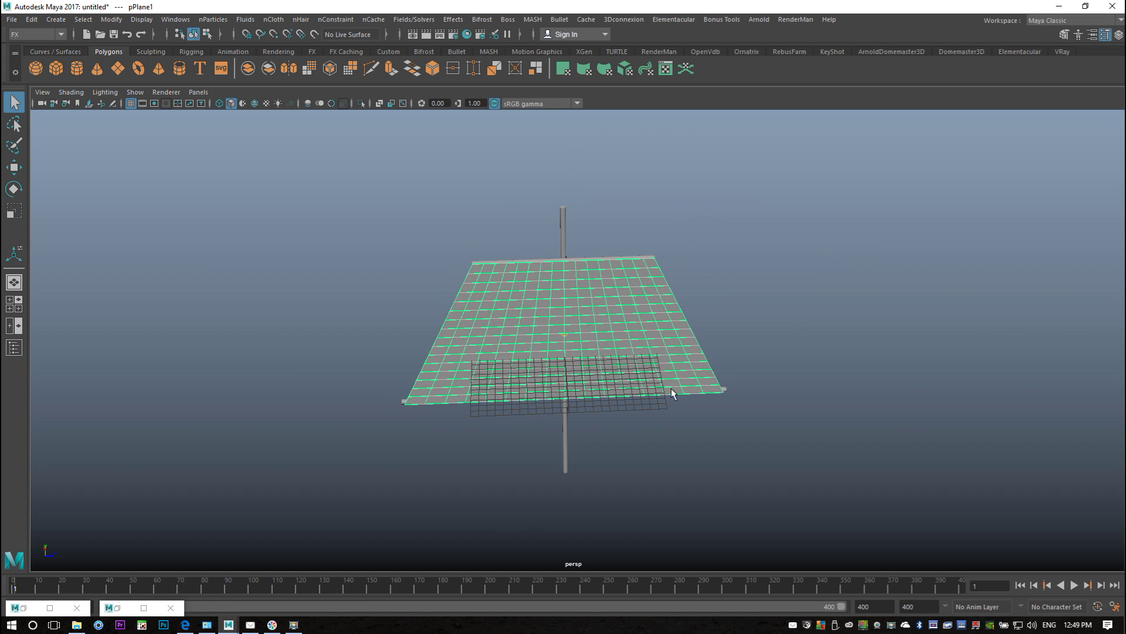
left_click_drag(655, 418, 356, 411, "alt")
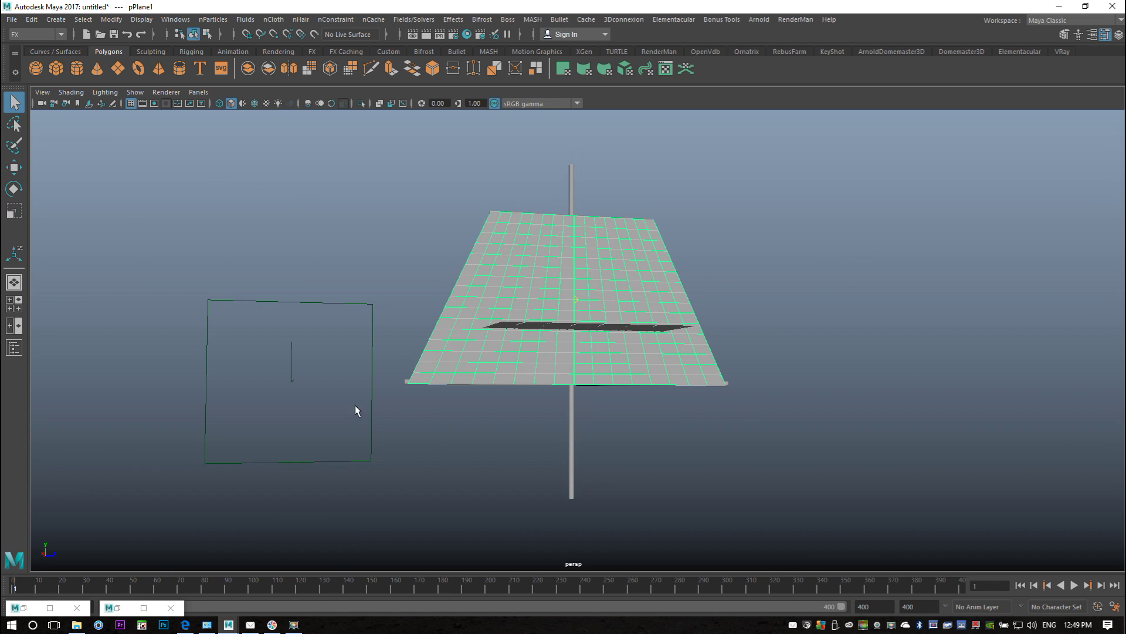
left_click(21, 306)
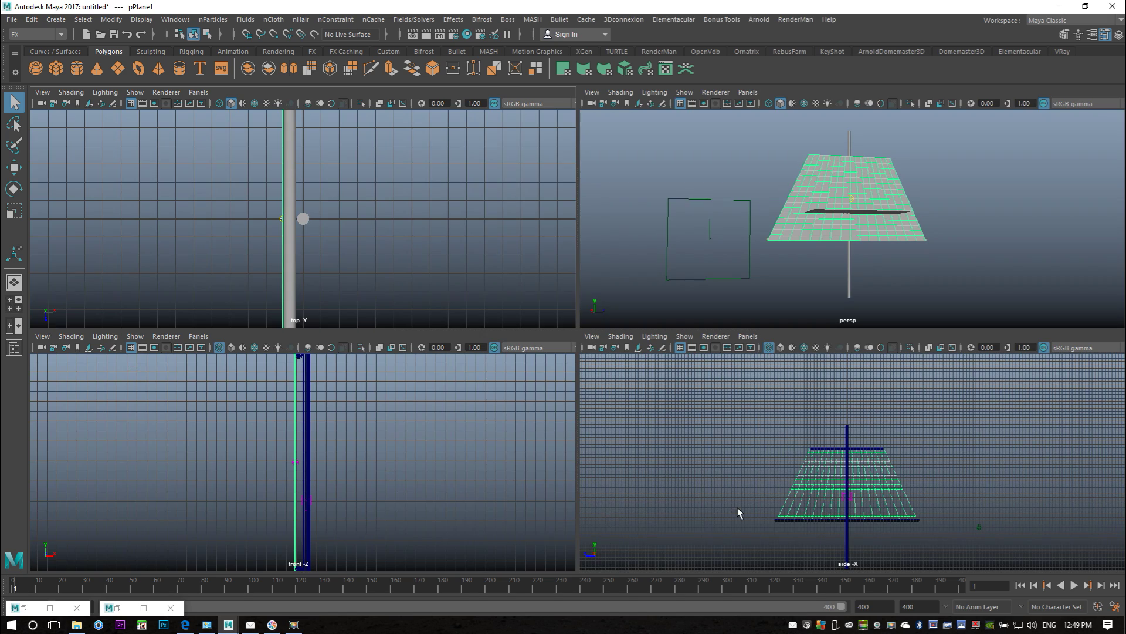
key("space")
scroll(712, 455, "up", 6)
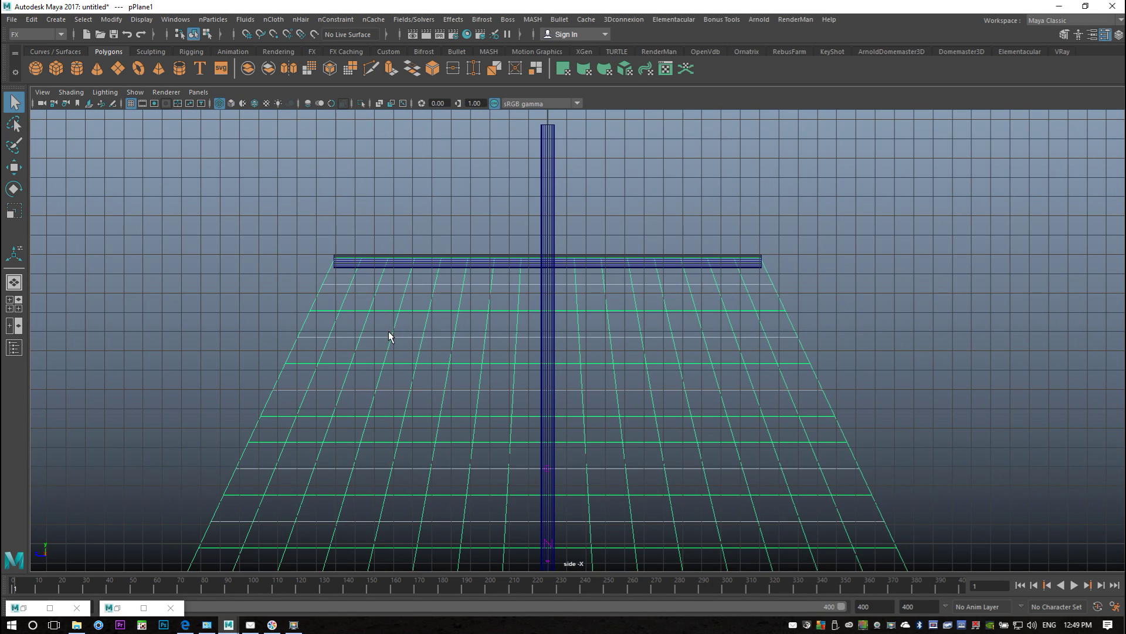
right_click_drag(414, 350, 333, 267)
left_click_drag(325, 247, 825, 271)
left_click(338, 20)
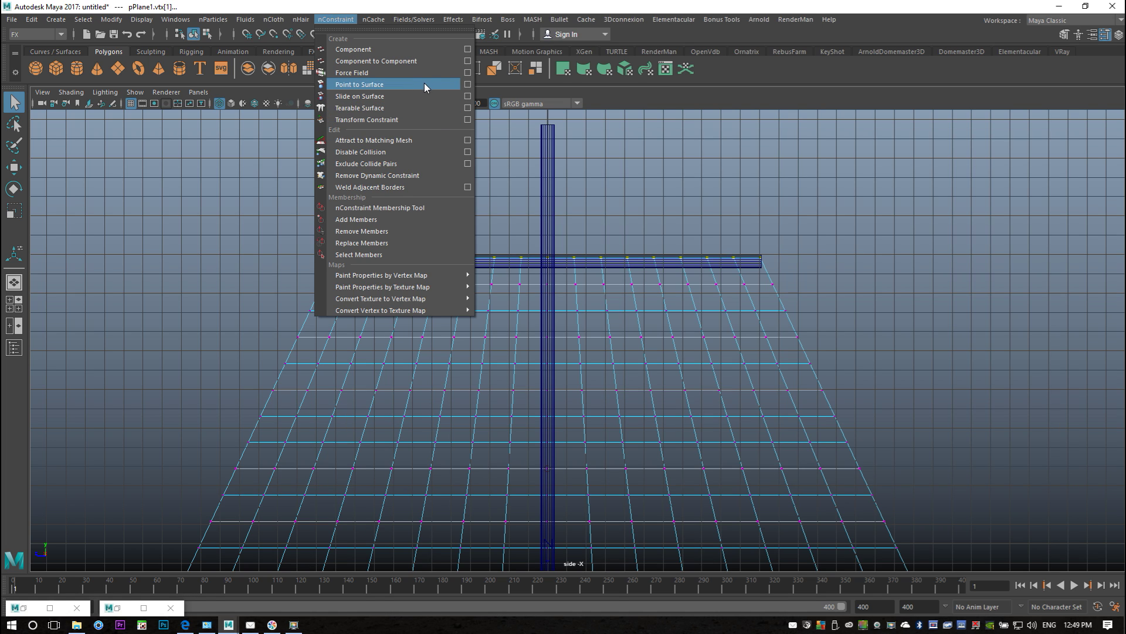
left_click(431, 118)
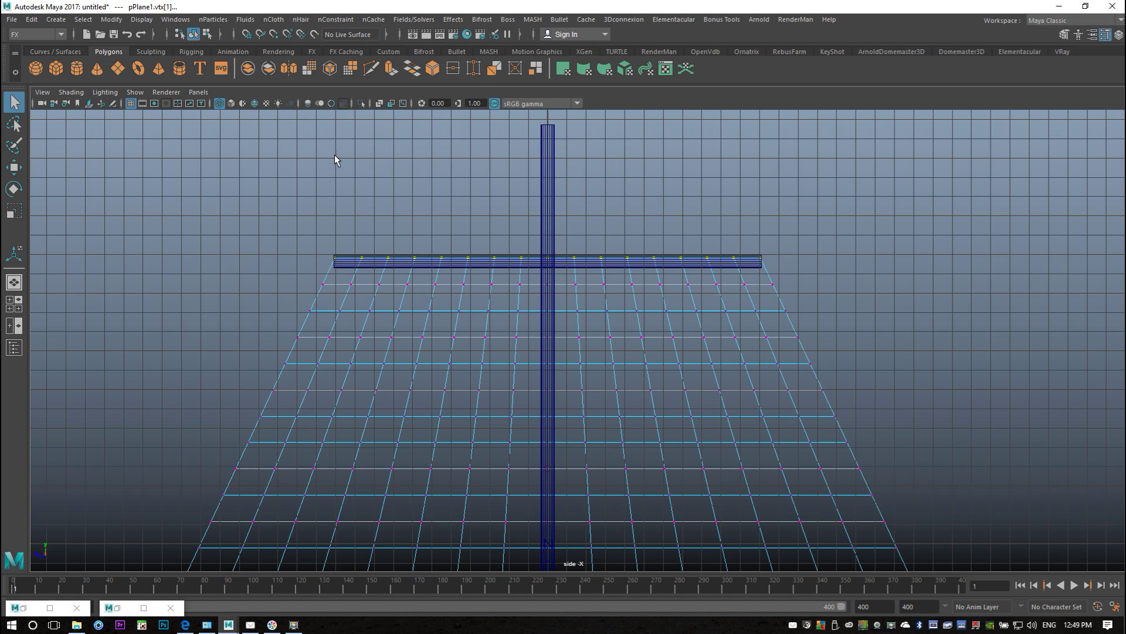
- Frame the sail and mast in the perspective view with nothing selected
left_click(6, 307)
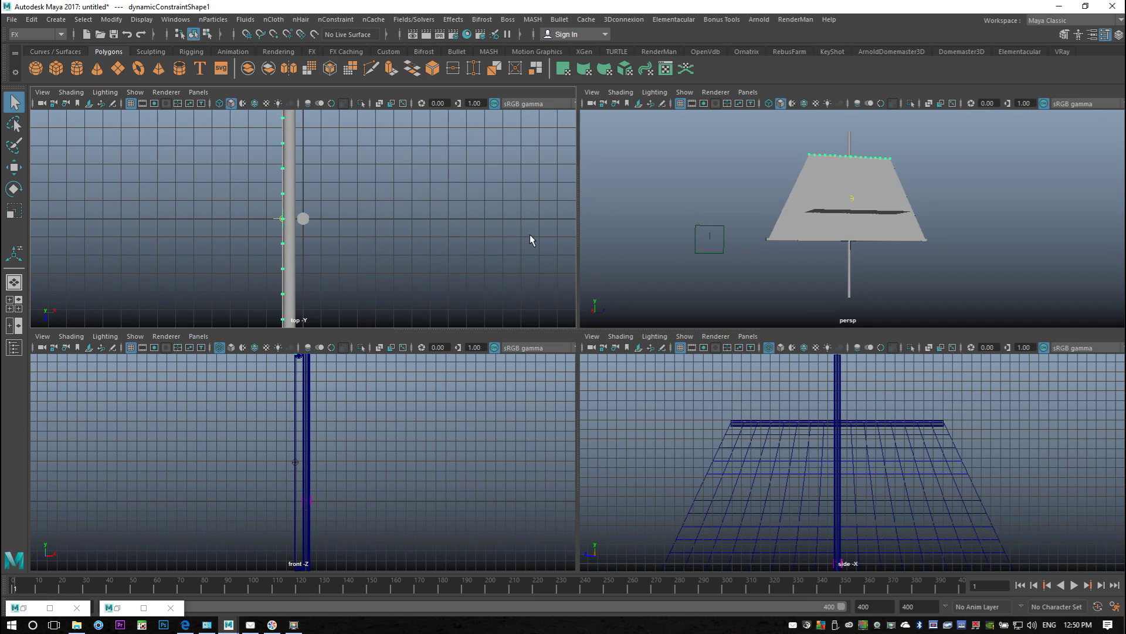
key("space")
scroll(638, 360, "up", 3)
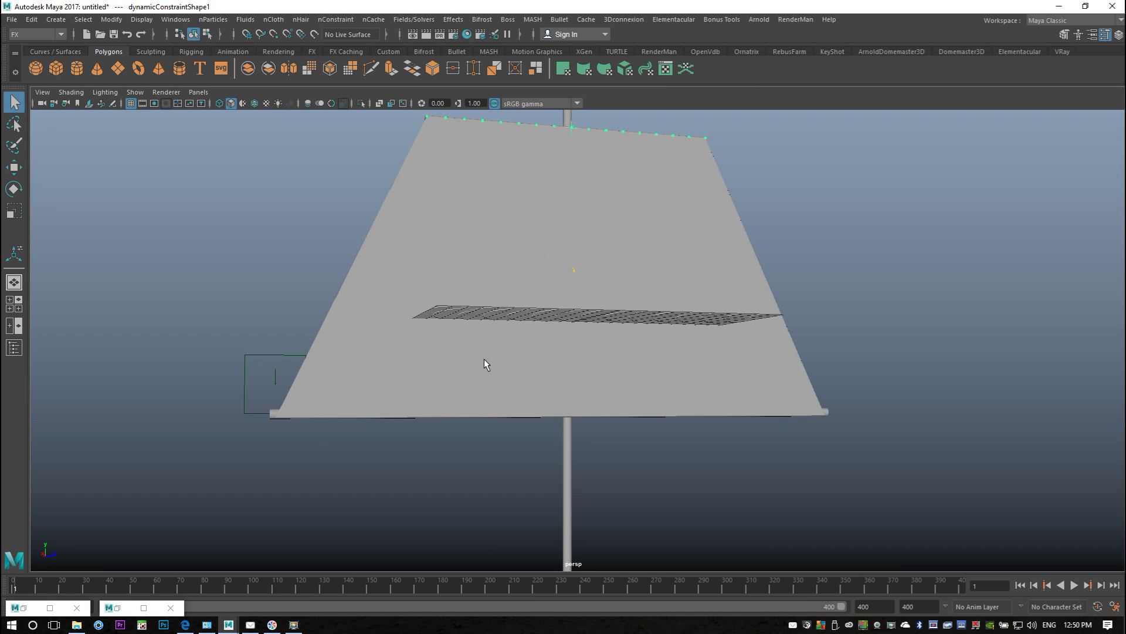
mouse_move(485, 361)
left_mouse_down("alt")
mouse_move(458, 375)
mouse_move(507, 367)
left_mouse_up("alt")
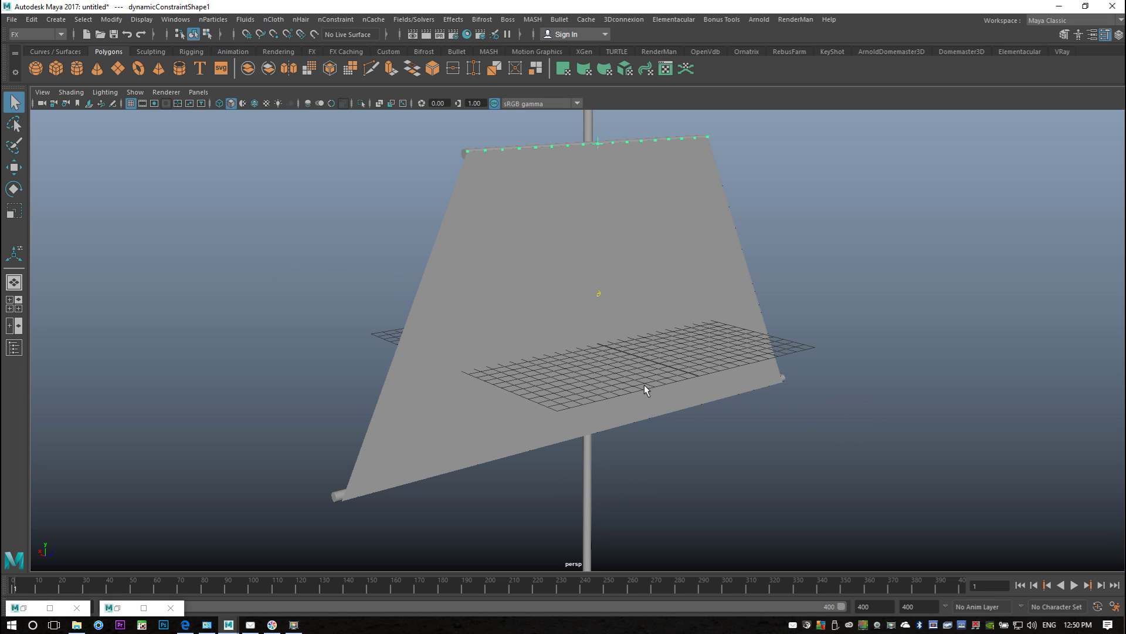
left_click_drag(833, 354, 464, 285, "alt")
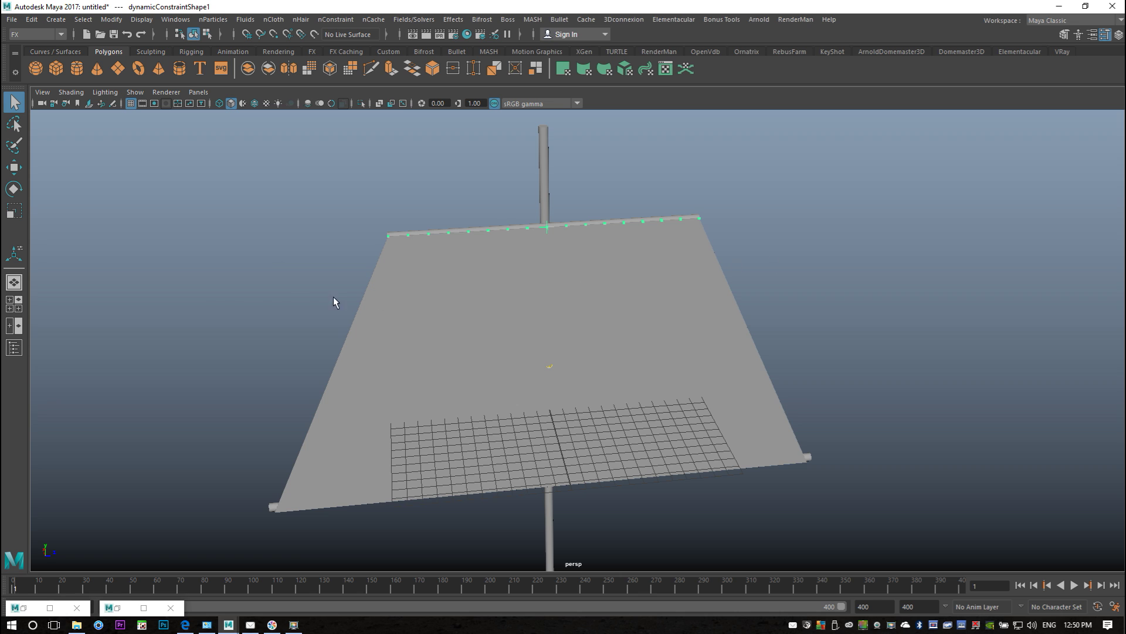
left_click_drag(209, 292, 563, 346)
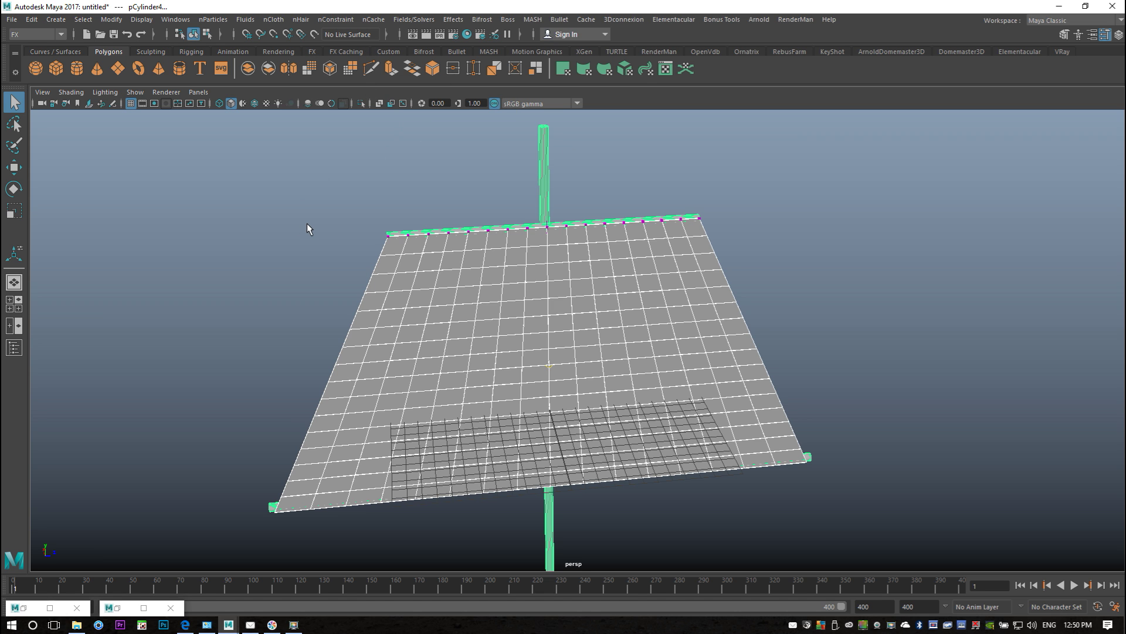
scroll(307, 227, "down", 3)
left_click(285, 254)
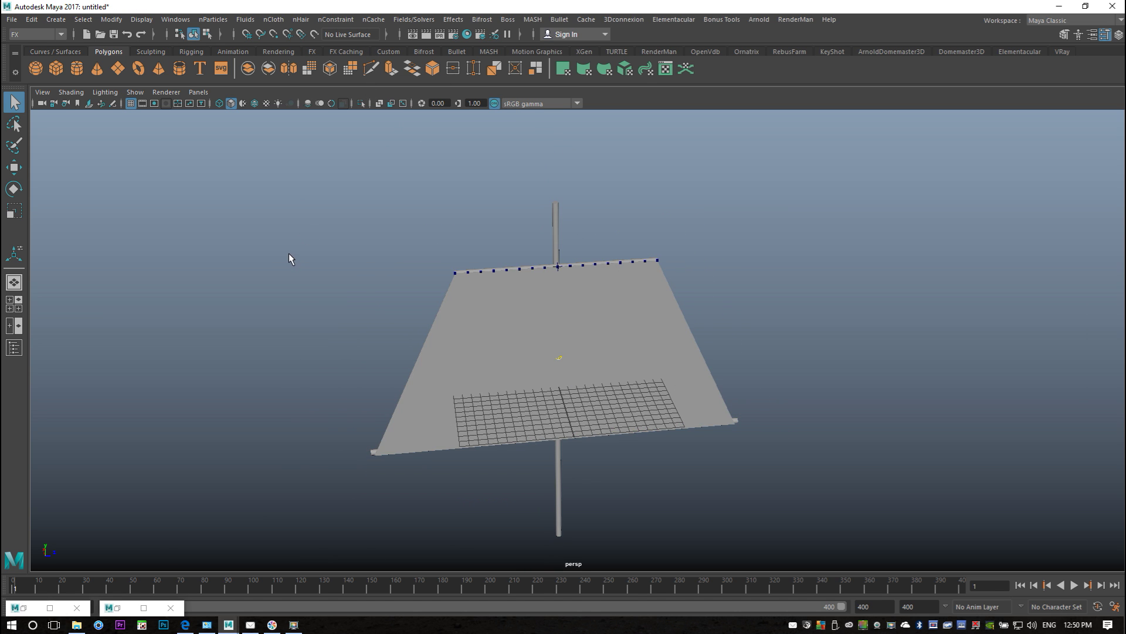
left_click_drag(288, 252, 318, 276, "alt")
middle_click_drag(318, 277, 314, 273, "alt")
middle_click_drag(649, 427, 631, 386, "alt")
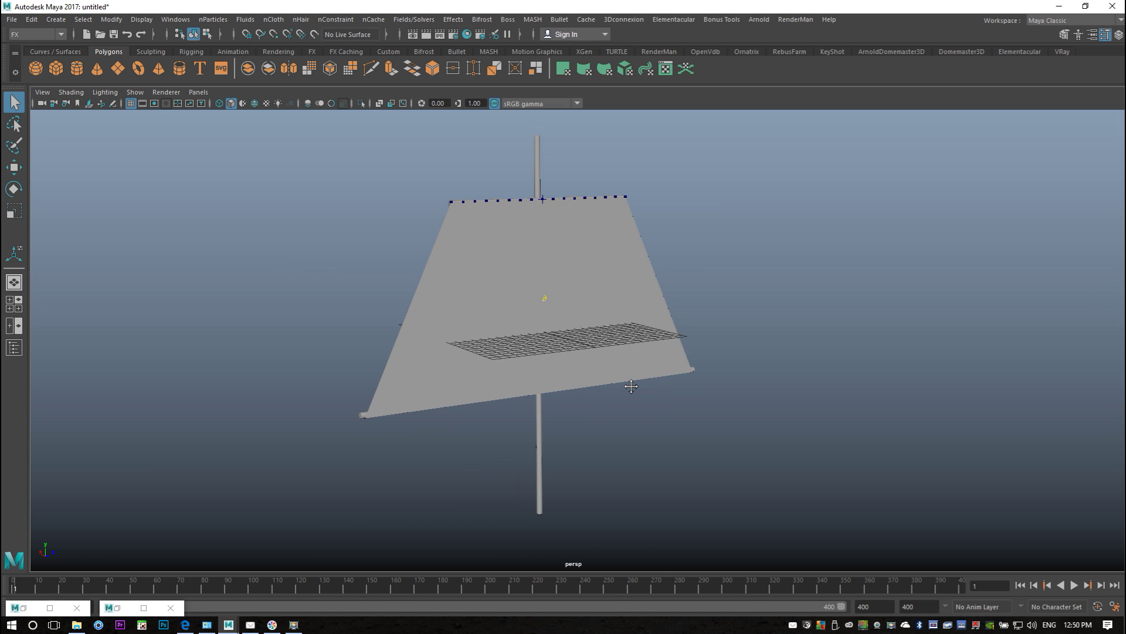
scroll(718, 448, "up", 3)
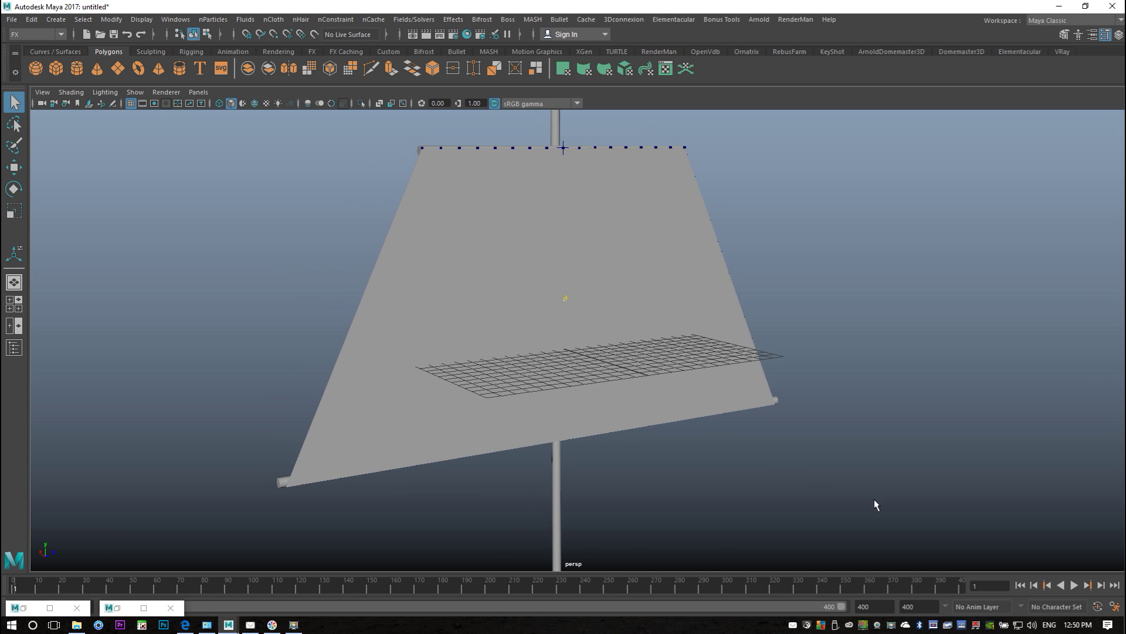
- Play the cloth simulation, stop at frame 152, and rewind to frame 1
left_click(1074, 584)
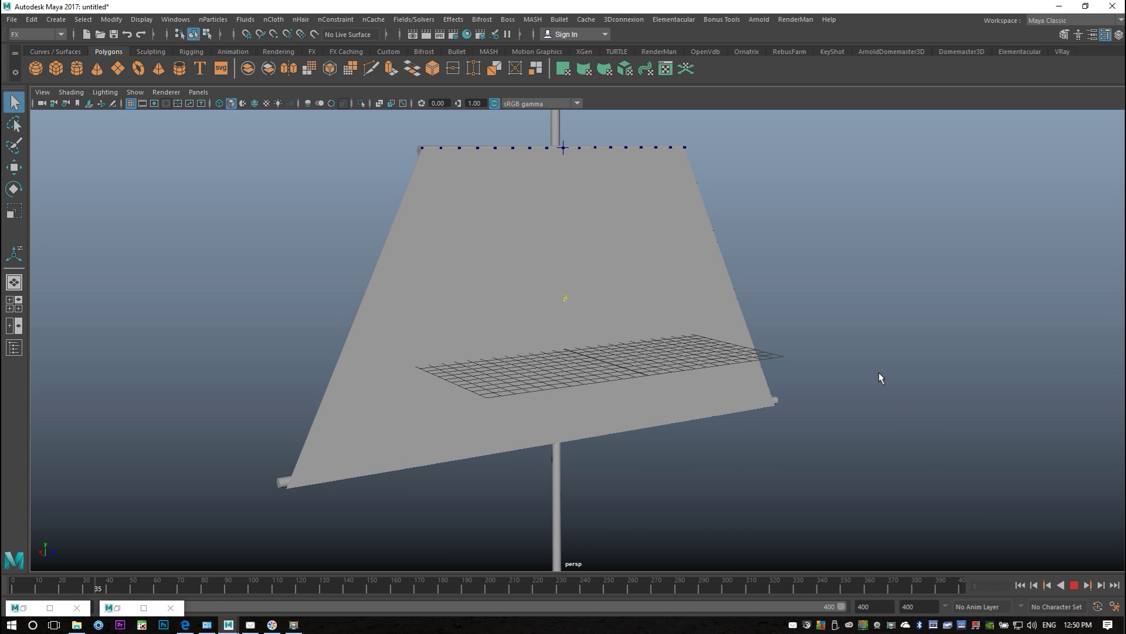
left_click_drag(807, 404, 784, 401, "alt")
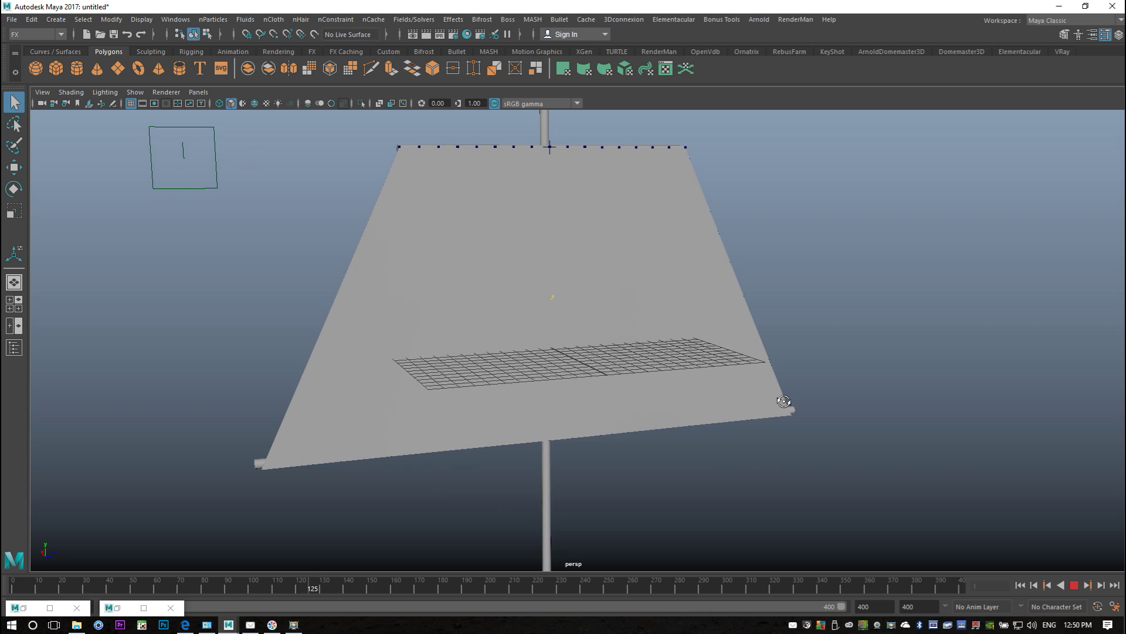
left_click(1074, 585)
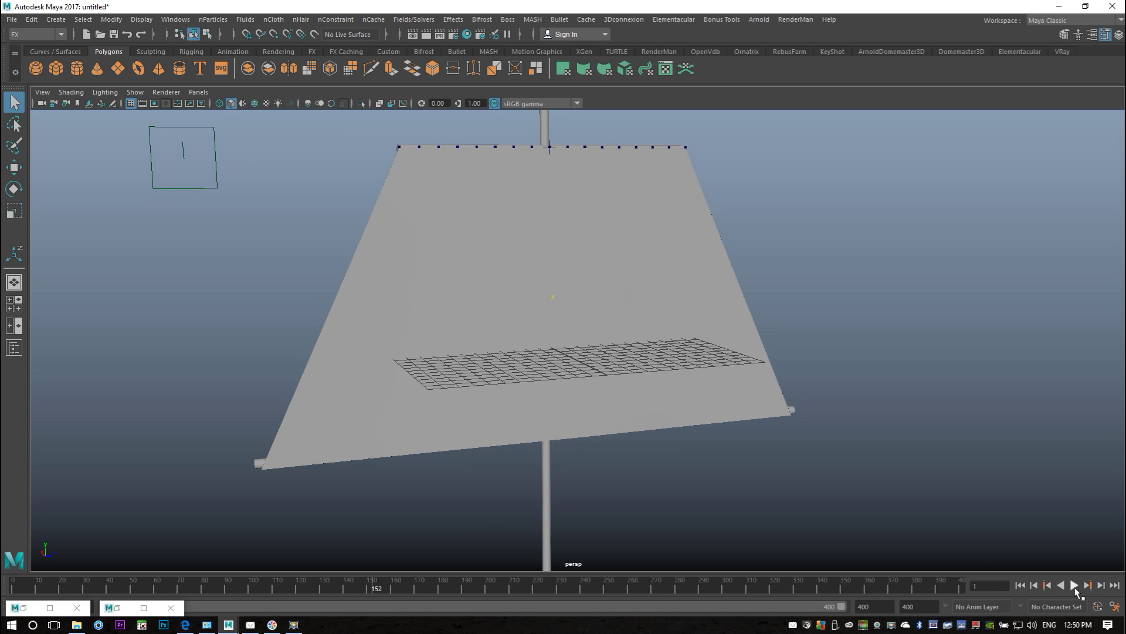
left_click(1020, 586)
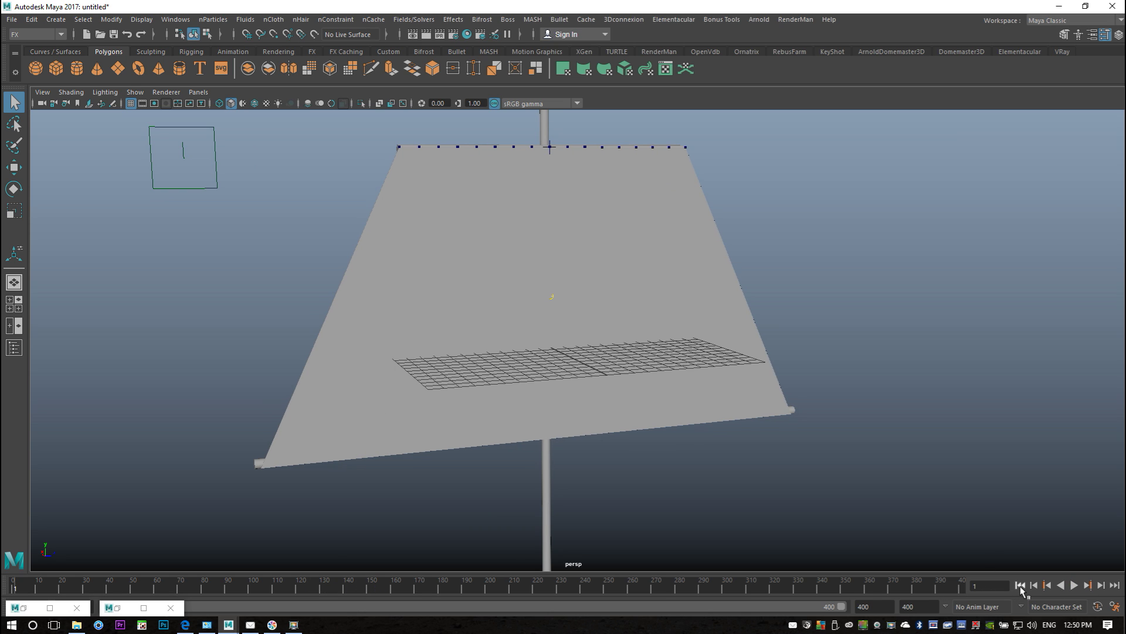
- In the side view, select the sail's bottom vertices in vertex mode
left_click(14, 304)
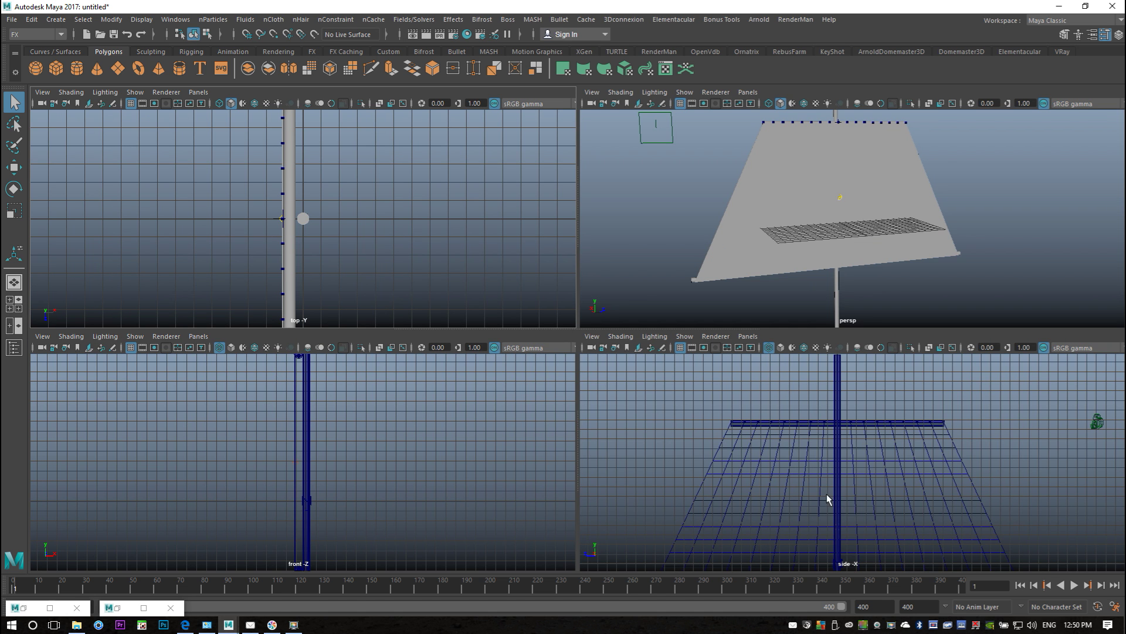
key("space")
scroll(622, 464, "up", 3)
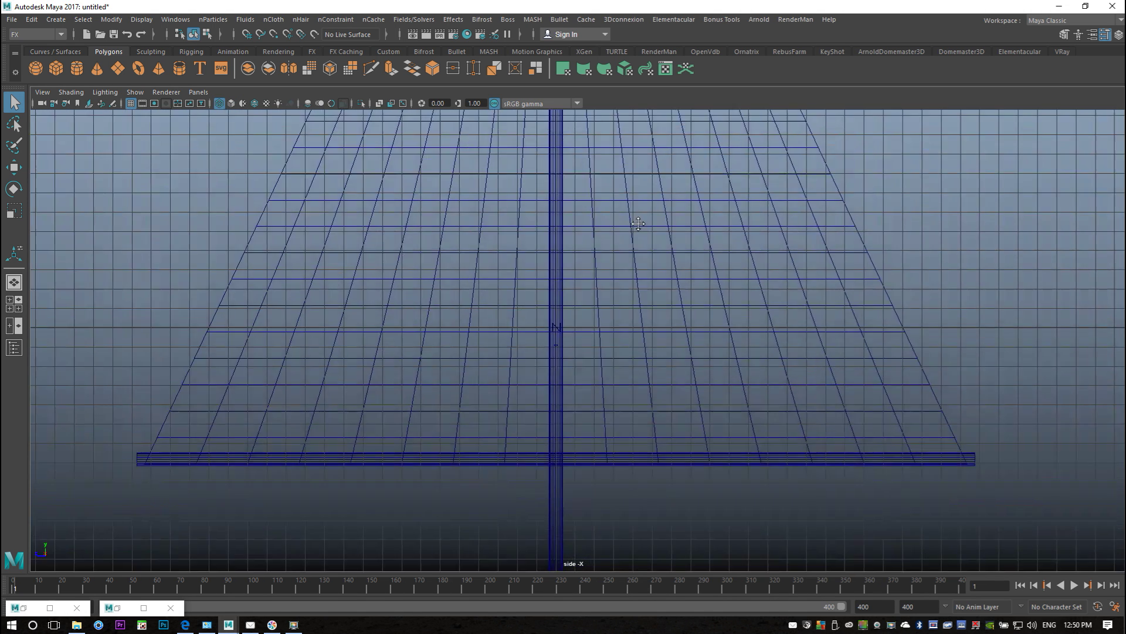
middle_click_drag(321, 417, 348, 336, "alt")
right_click_drag(309, 328, 397, 209)
left_click_drag(405, 194, 475, 228)
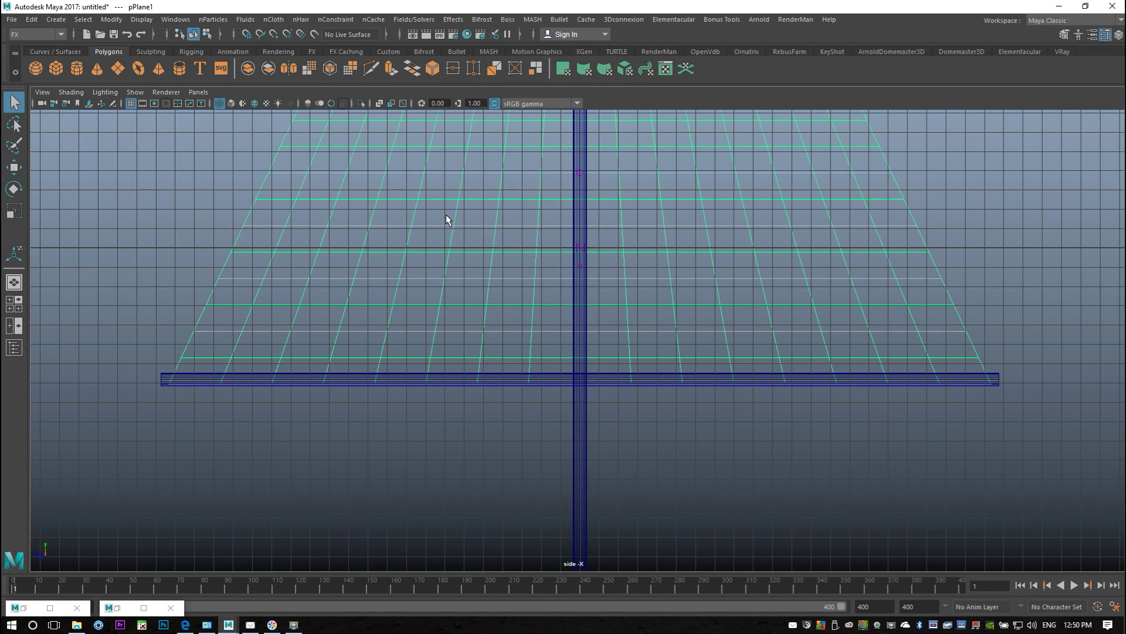
right_click_drag(446, 214, 376, 230)
left_click_drag(149, 376, 182, 422)
- Pin the selected bottom vertices with a second transform constraint, dynamicConstraintShape2
left_click(10, 304)
key("space")
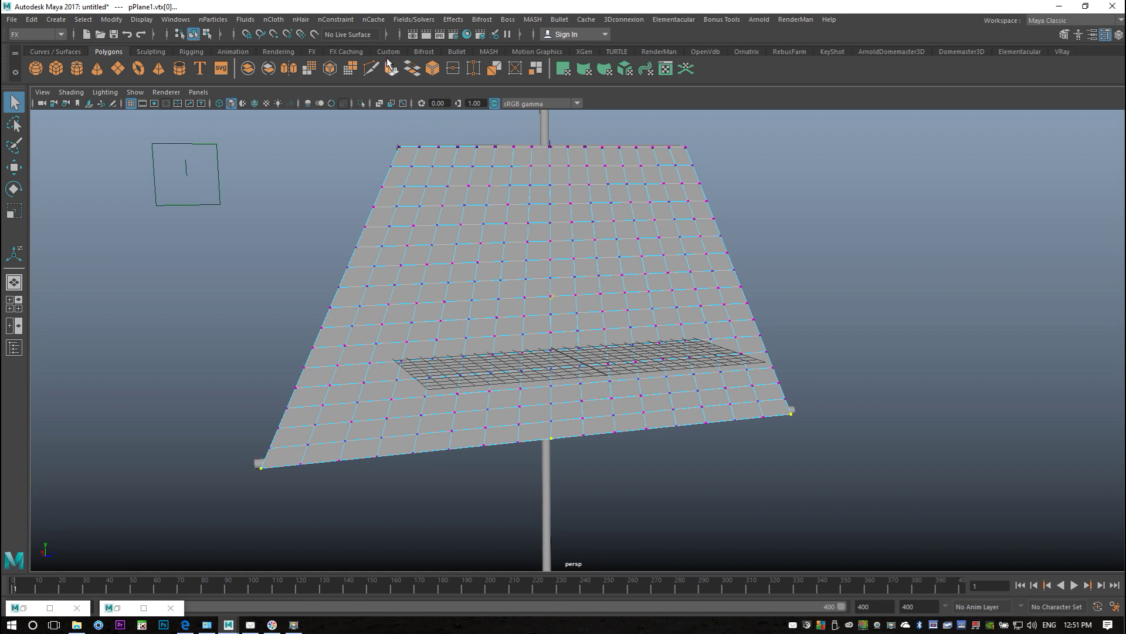
left_click(336, 20)
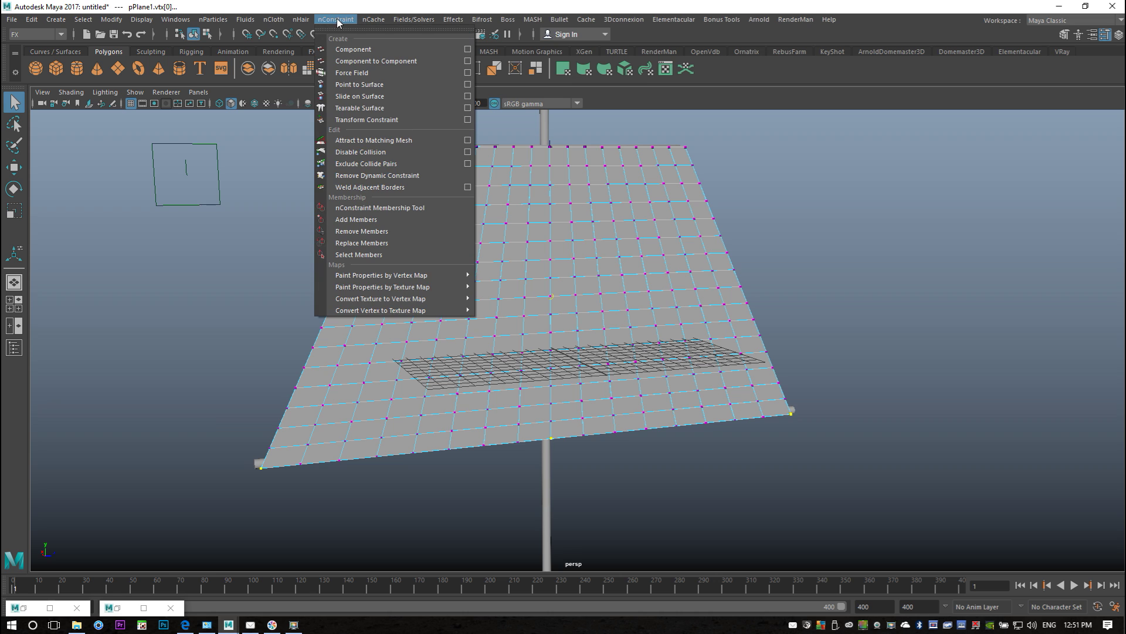
left_click(403, 118)
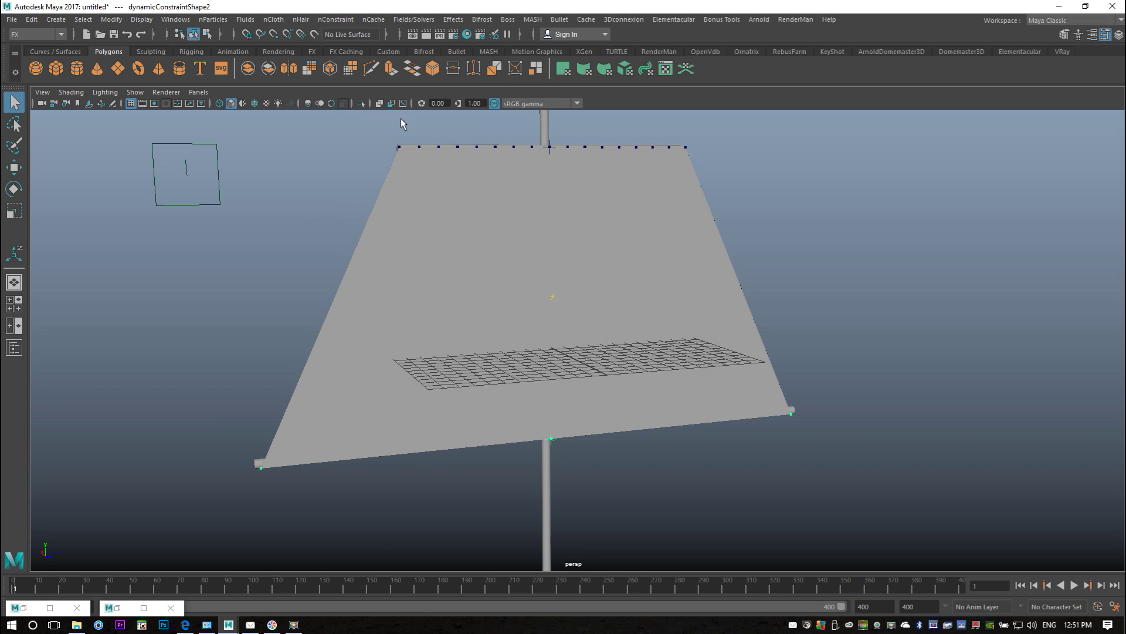
- Play the simulation to test the bottom constraint, then stop and rewind to frame 1
left_click(1074, 585)
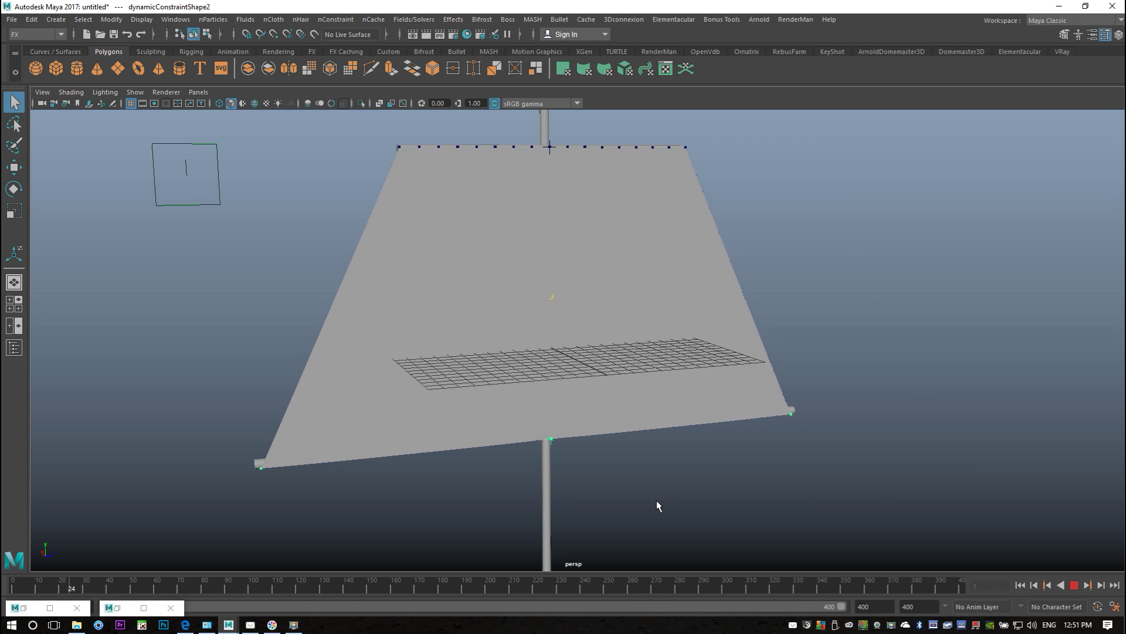
scroll(657, 501, "up", 4)
middle_click_drag(679, 528, 731, 384, "alt")
right_click_drag(742, 393, 853, 520, "alt")
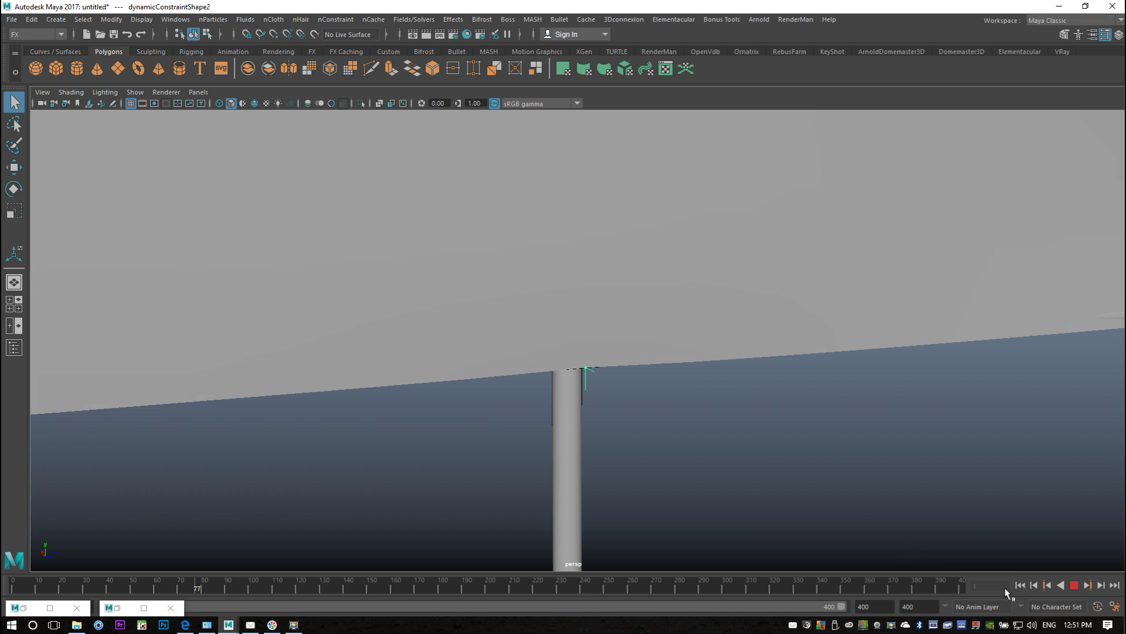
left_click(1020, 585)
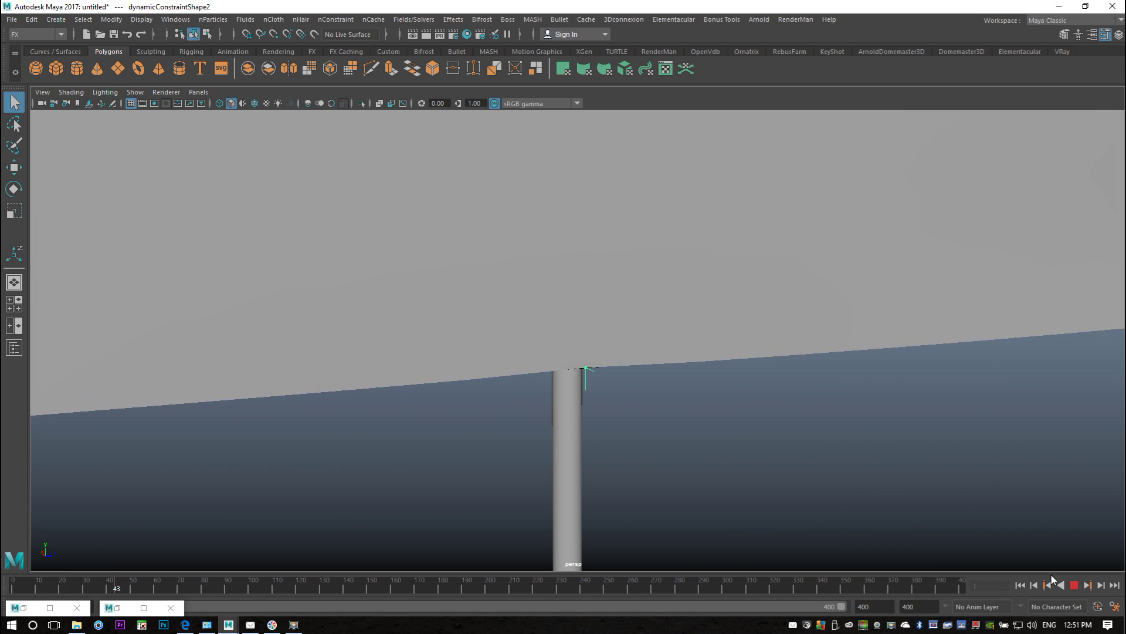
left_click(1075, 586)
left_click(1019, 586)
scroll(691, 434, "down", 5)
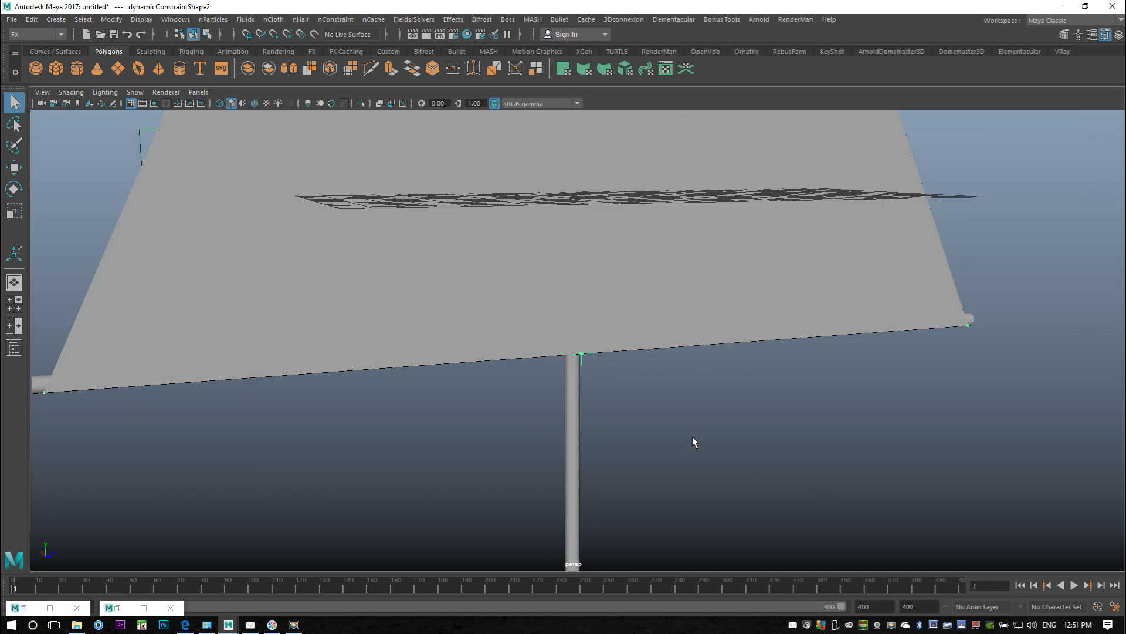
left_click_drag(668, 455, 623, 397, "alt")
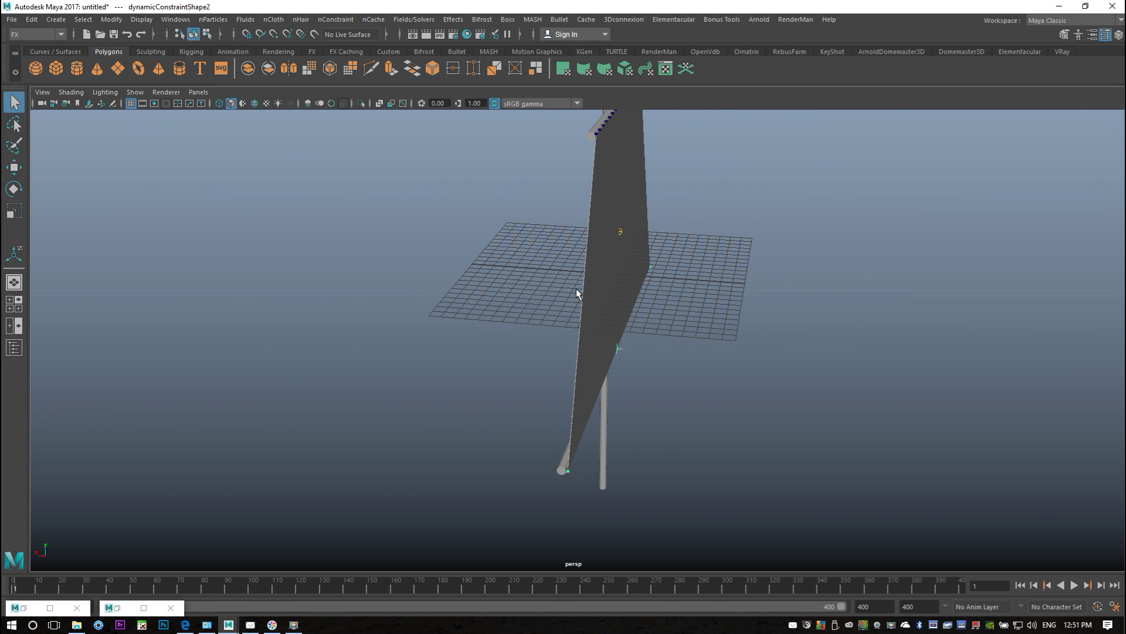
- Select the sail and open its Attribute Editor, scrolling to the cloth node tabs
left_click(604, 288)
left_click_drag(666, 352, 654, 448, "alt")
middle_click_drag(655, 448, 600, 508, "alt")
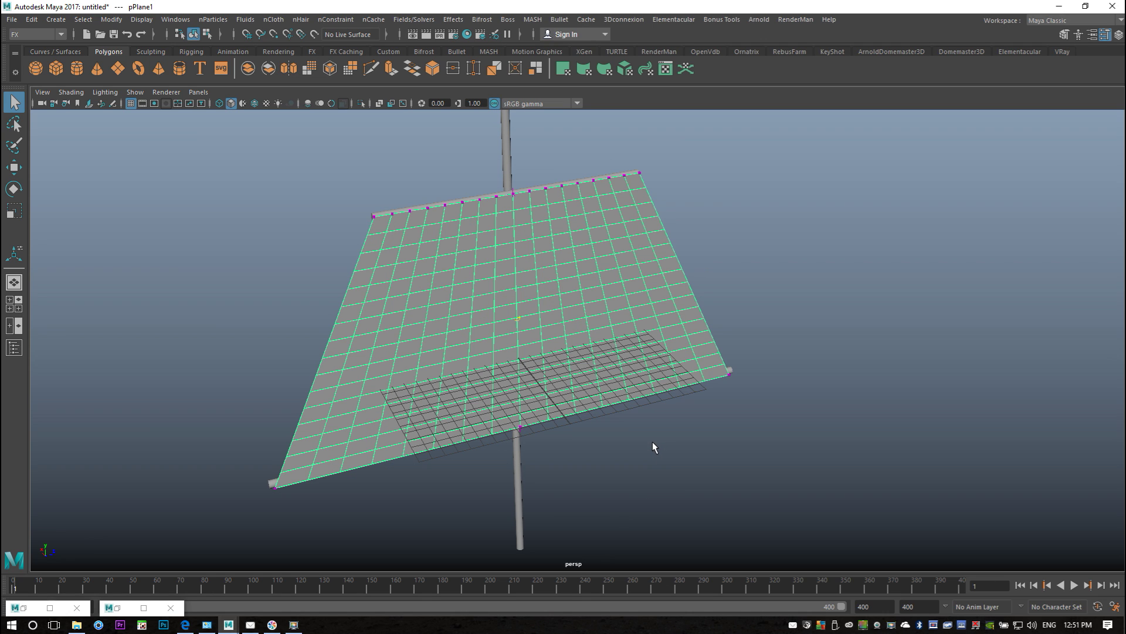
key("ctrl+a")
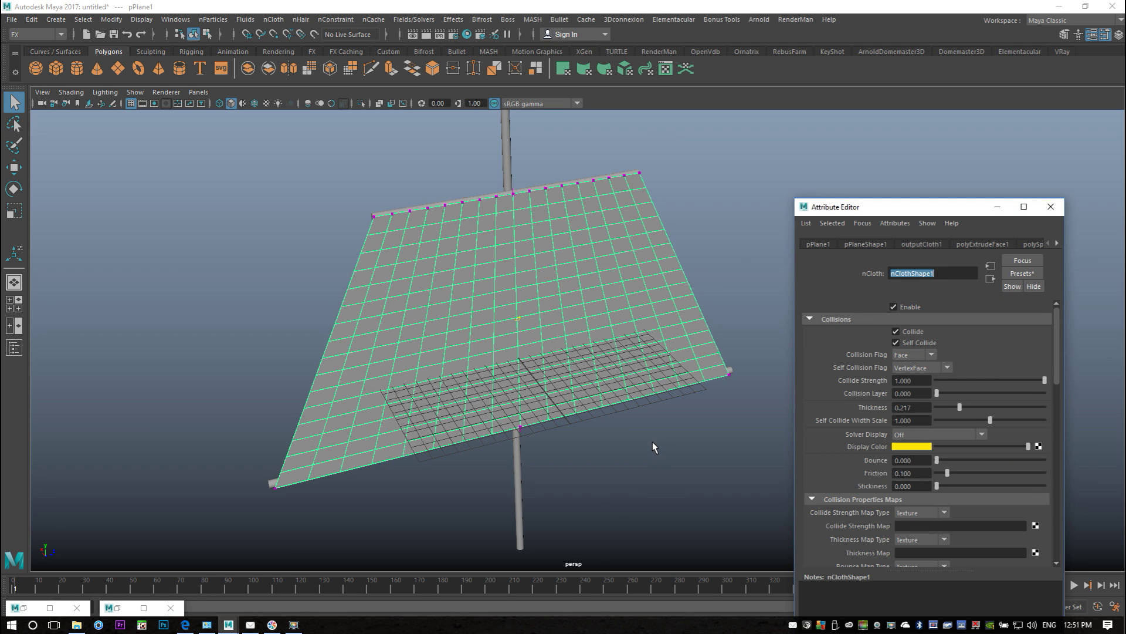
left_click(1058, 244)
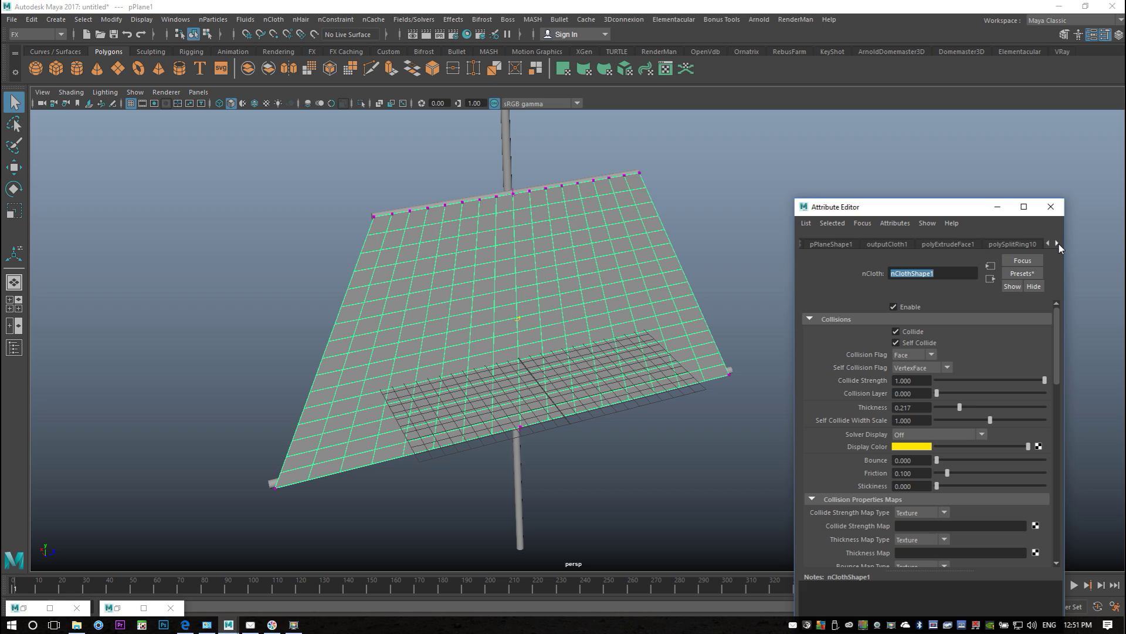
left_click(1058, 244)
left_click(1058, 244)
left_click(1058, 244)
left_click(1058, 244)
- Select nCloth1 in the Outliner, replace its settings with the silk preset, then minimize both editors
left_click(176, 20)
left_click(194, 146)
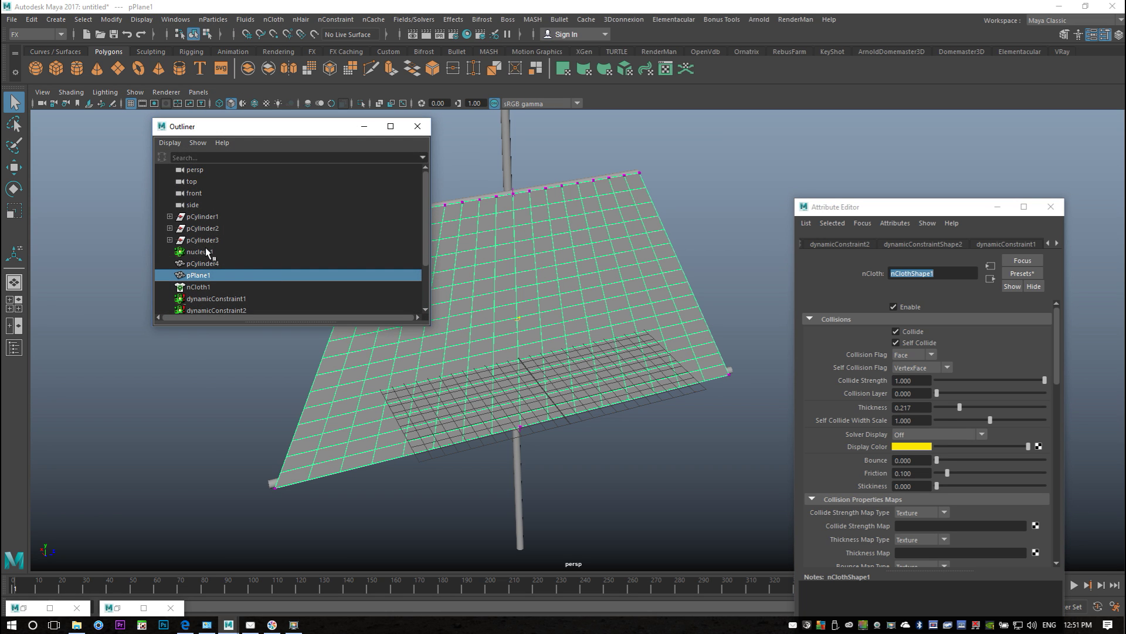
left_click(202, 287)
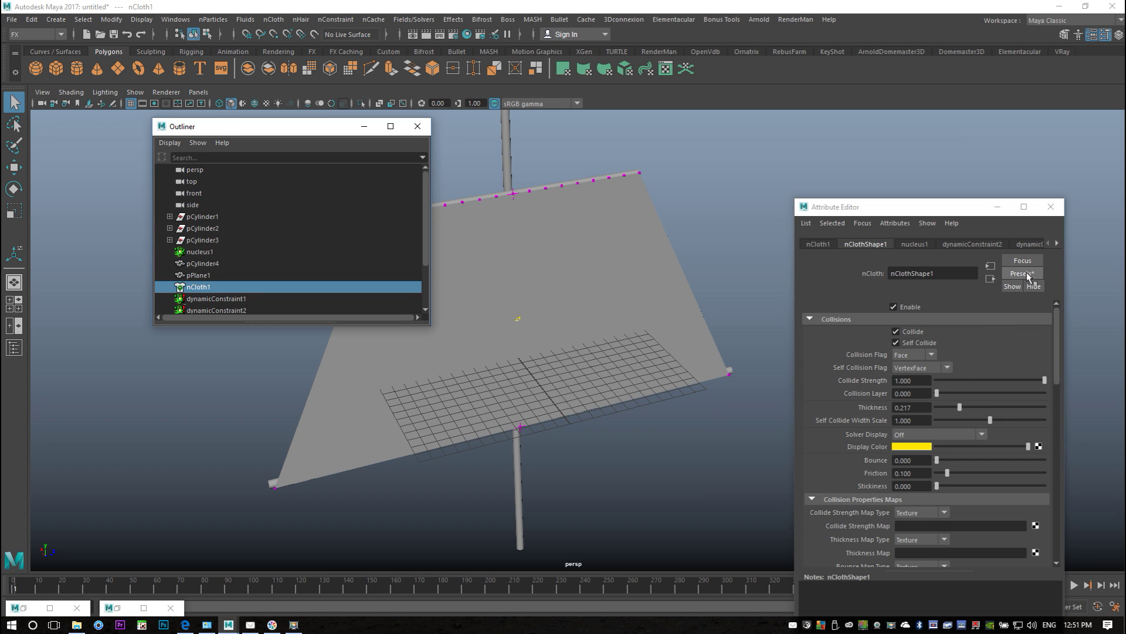
left_click(1028, 275)
mouse_move(1055, 307)
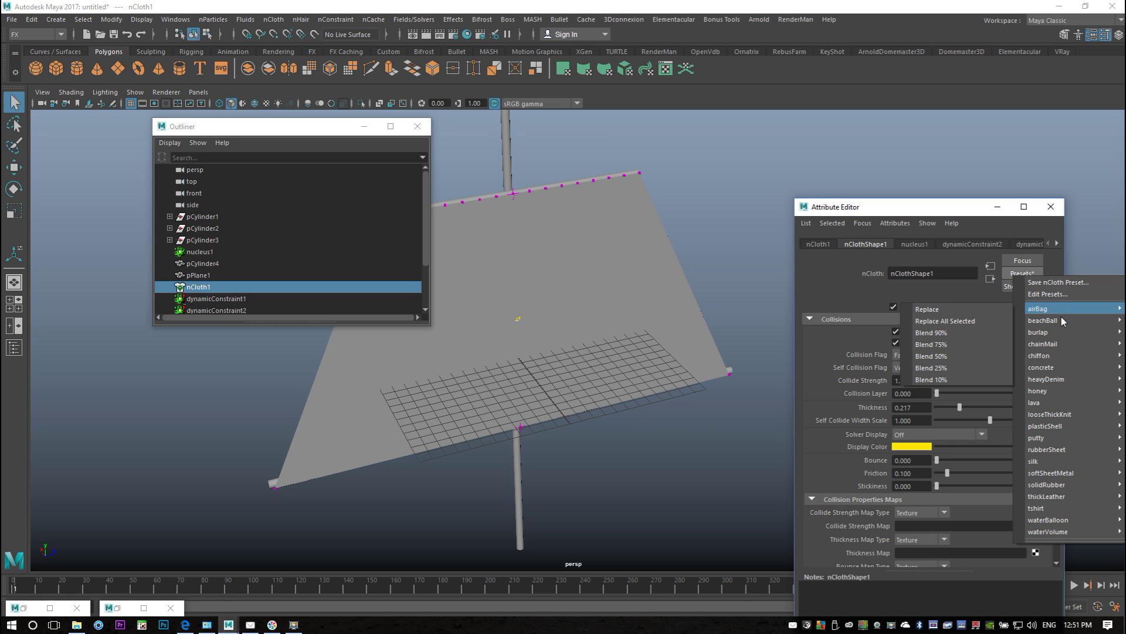
mouse_move(1061, 332)
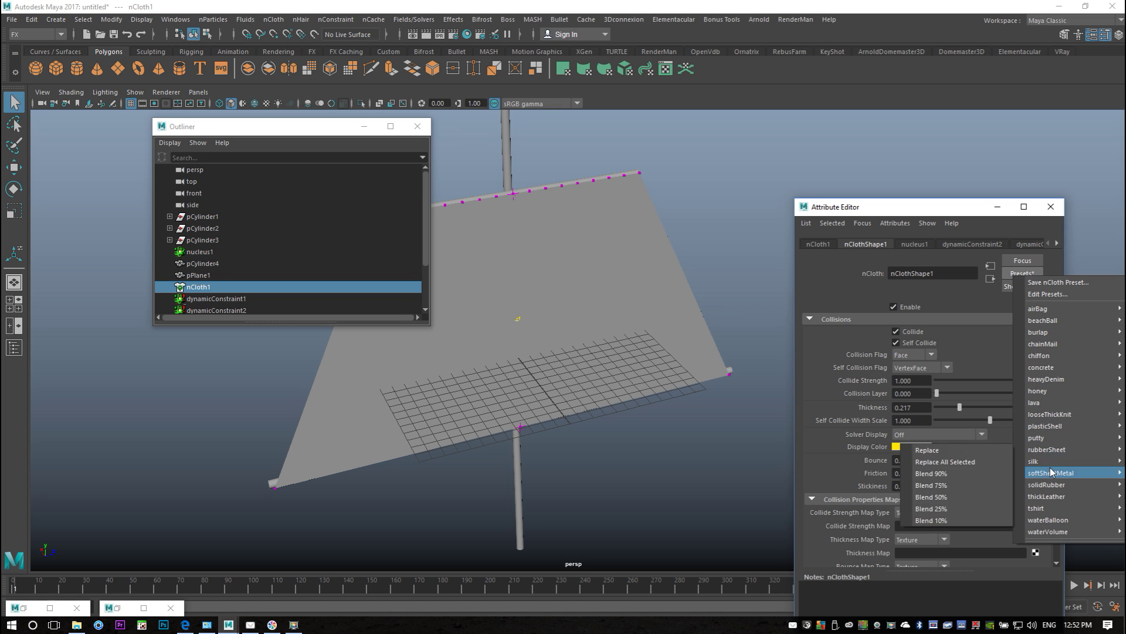
mouse_move(1054, 464)
left_click(1001, 461)
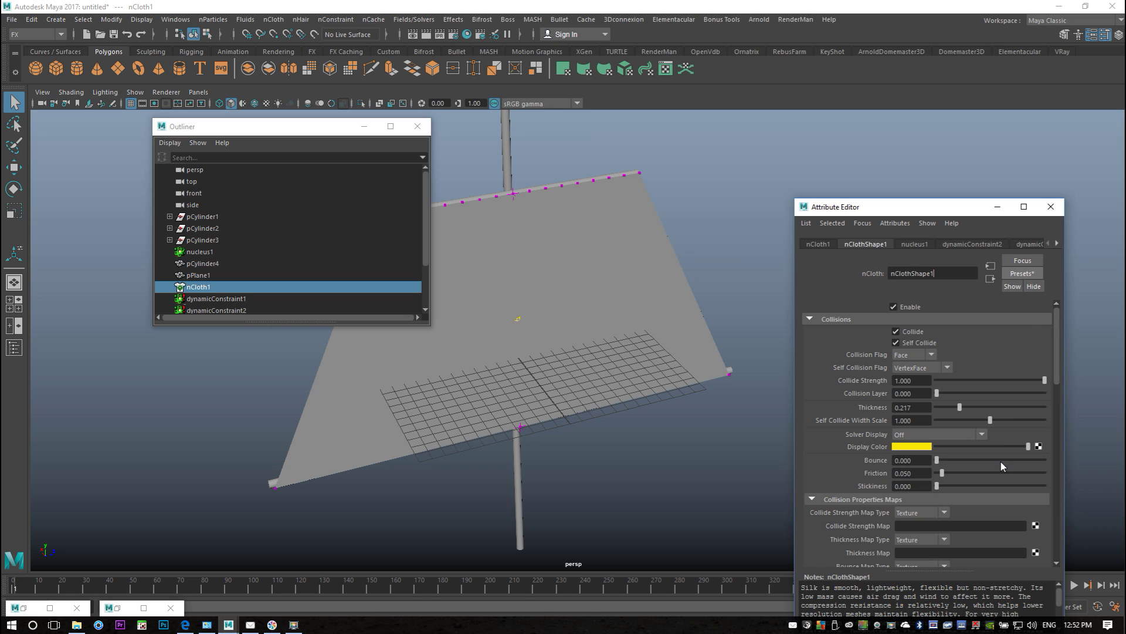
left_click(997, 207)
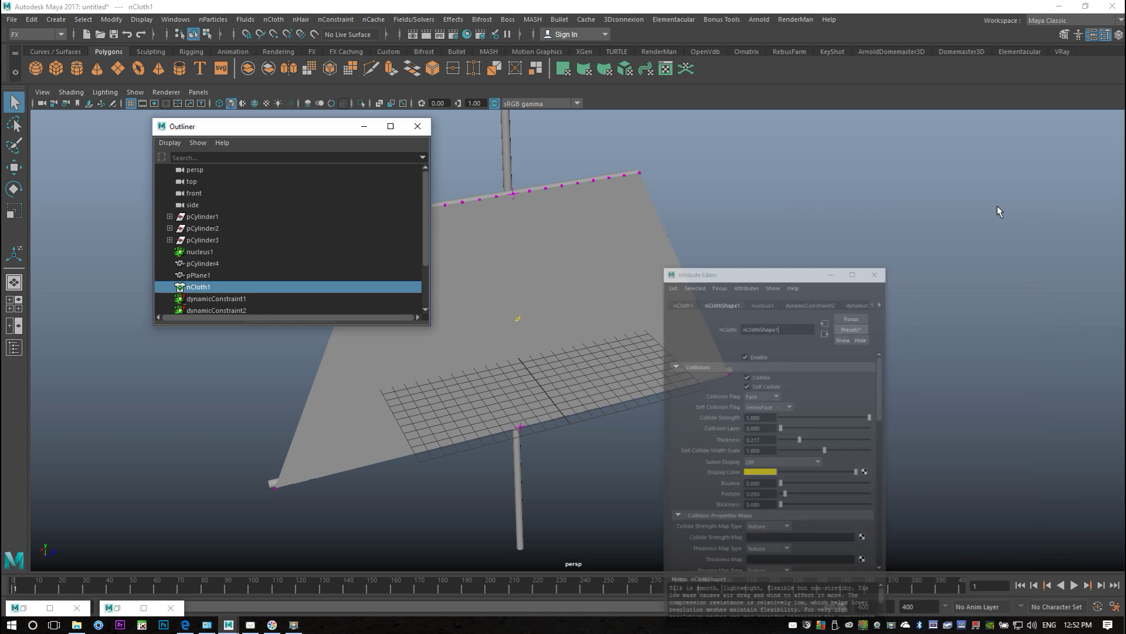
left_click(362, 128)
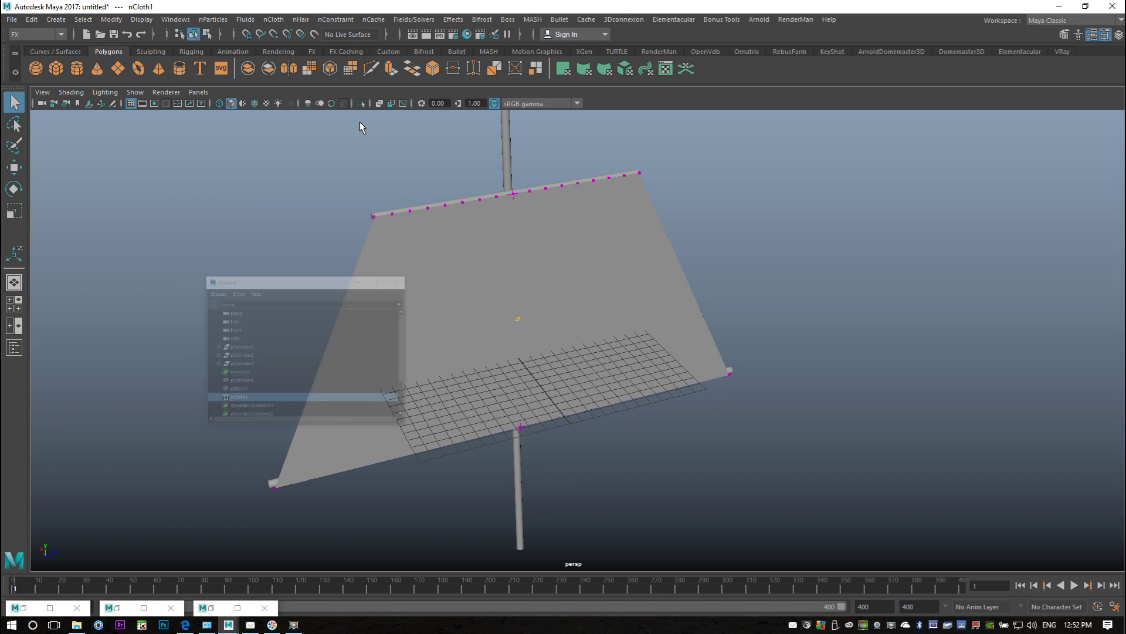
- Test-play the silk sail, then stop and rewind to frame 1
left_click(1074, 585)
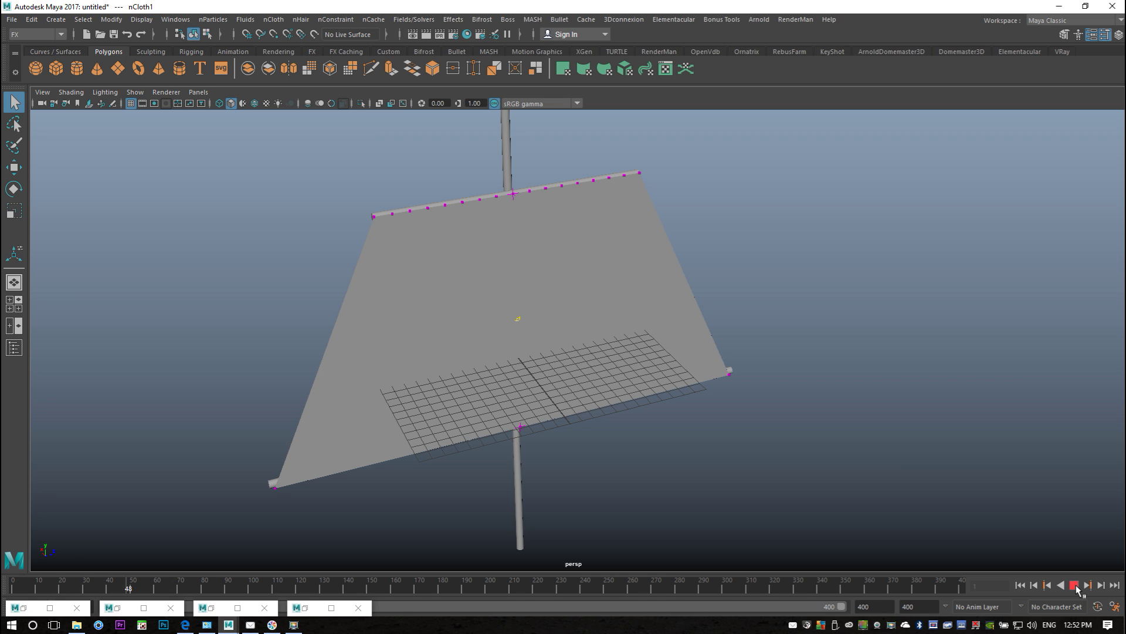
left_click(1076, 586)
left_click(1020, 585)
mouse_move(794, 405)
left_mouse_down("alt")
mouse_move(790, 394)
mouse_move(843, 369)
mouse_move(795, 403)
mouse_move(779, 389)
mouse_move(800, 397)
mouse_move(789, 412)
left_mouse_up("alt")
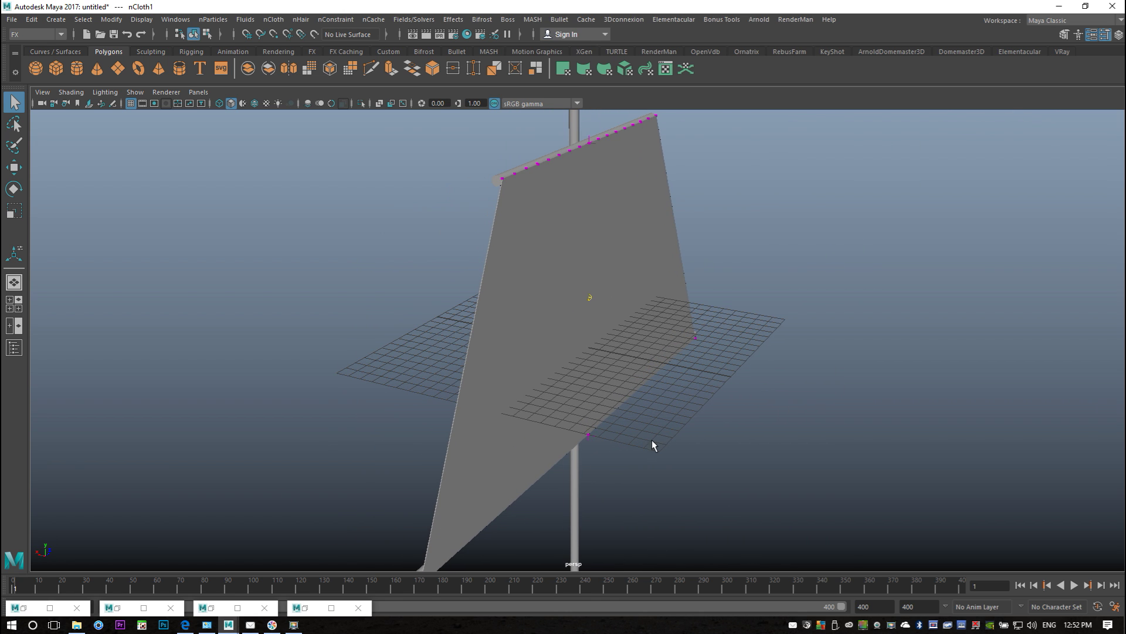
- Close the four minimized window tiles and select the sail plane pPlane1
left_click(358, 607)
left_click(264, 607)
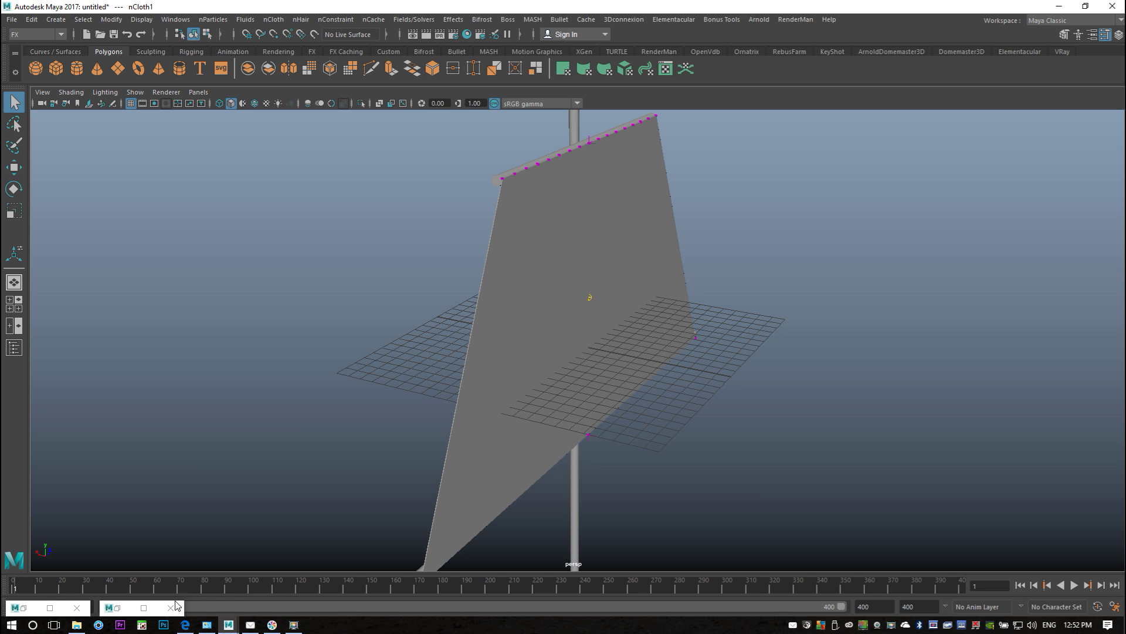
left_click(173, 607)
left_click(76, 607)
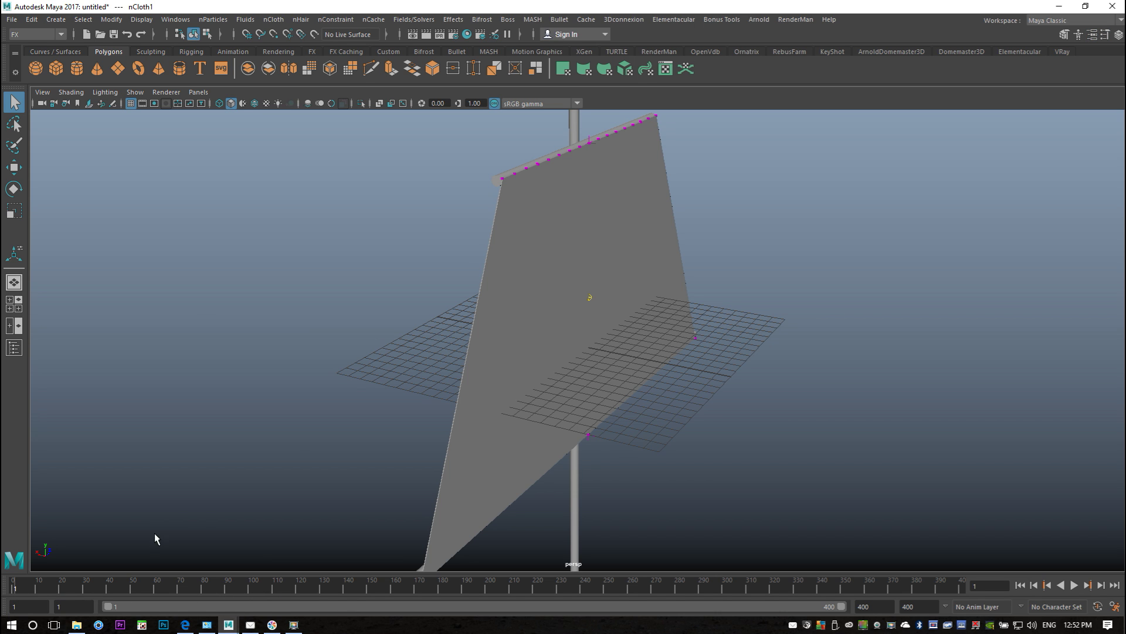
left_click_drag(214, 498, 251, 462, "alt")
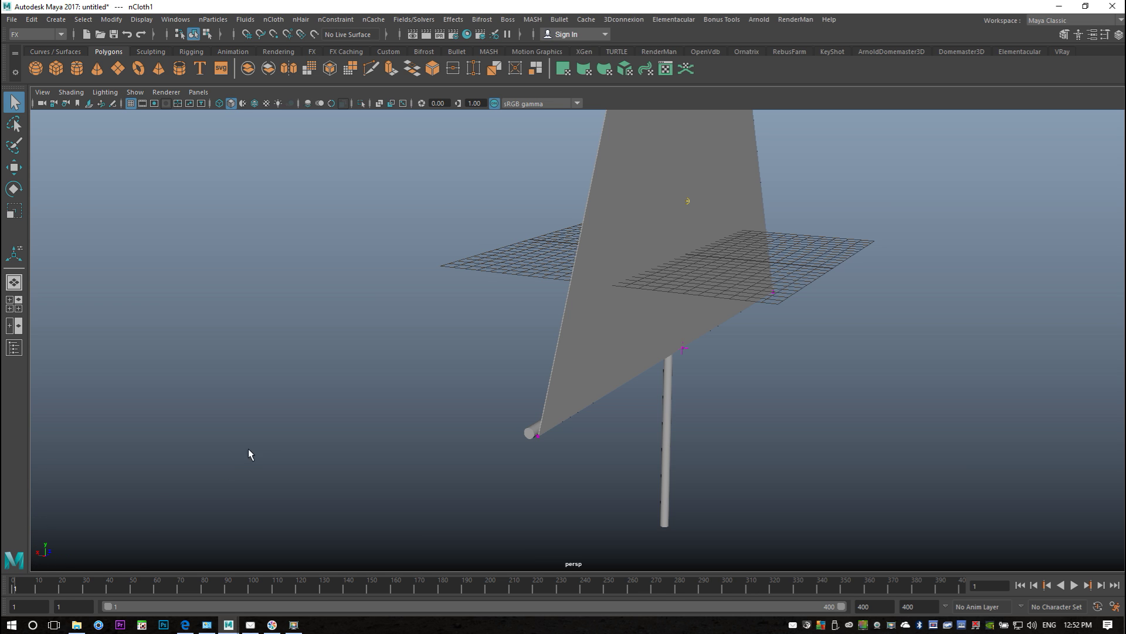
left_click_drag(279, 411, 279, 440, "alt")
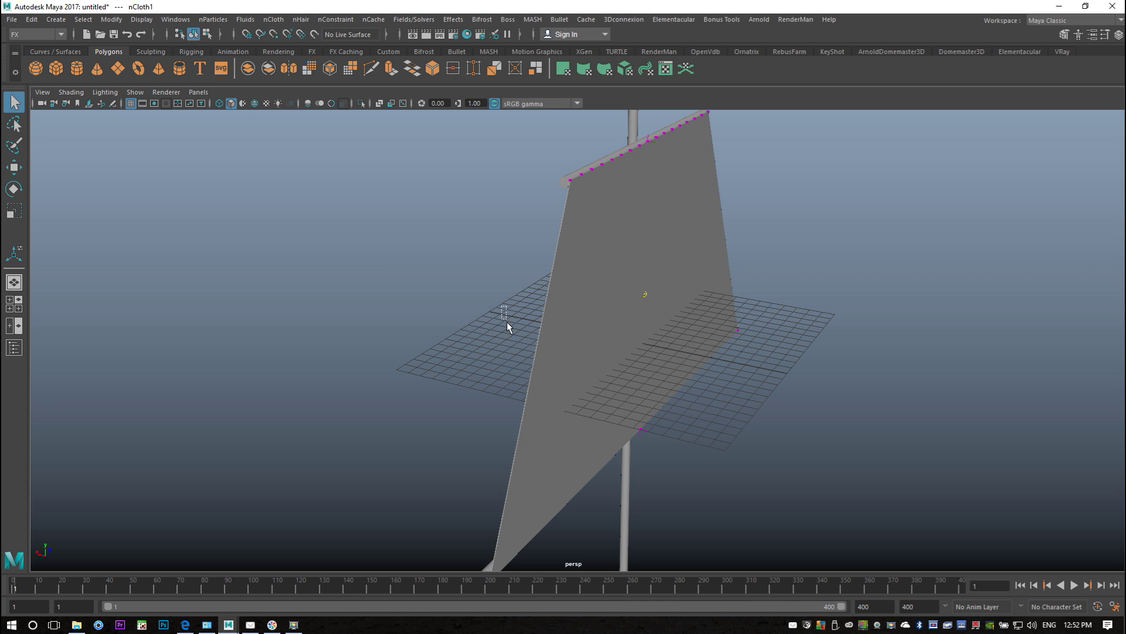
left_click_drag(507, 322, 554, 381)
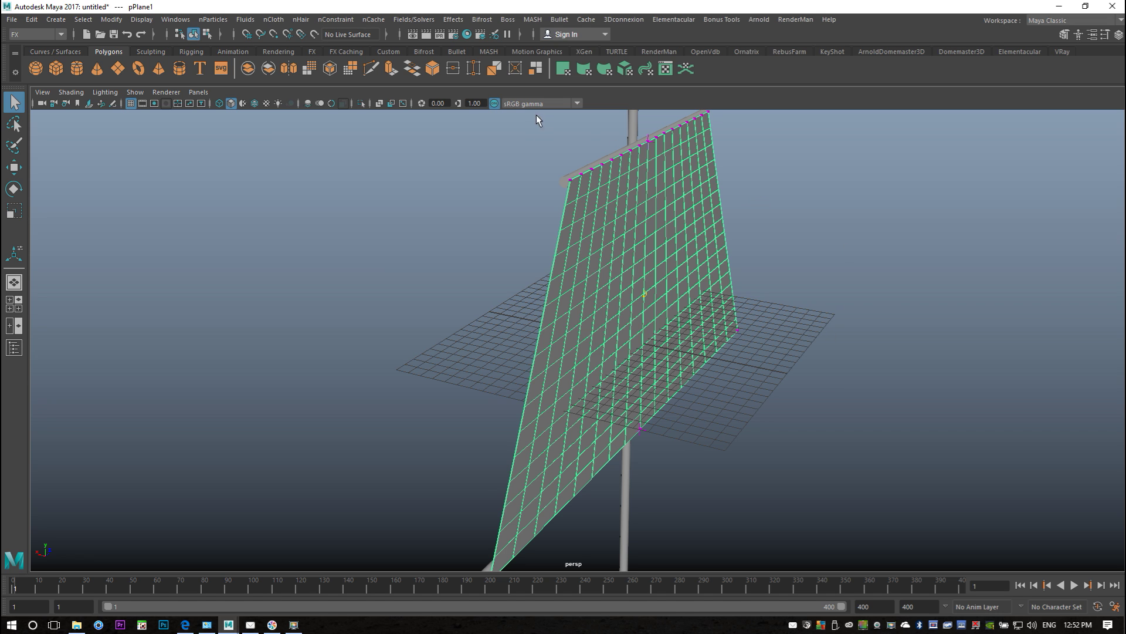
- Create an air field named new2 from the Fields/Solvers Air options
left_click(411, 20)
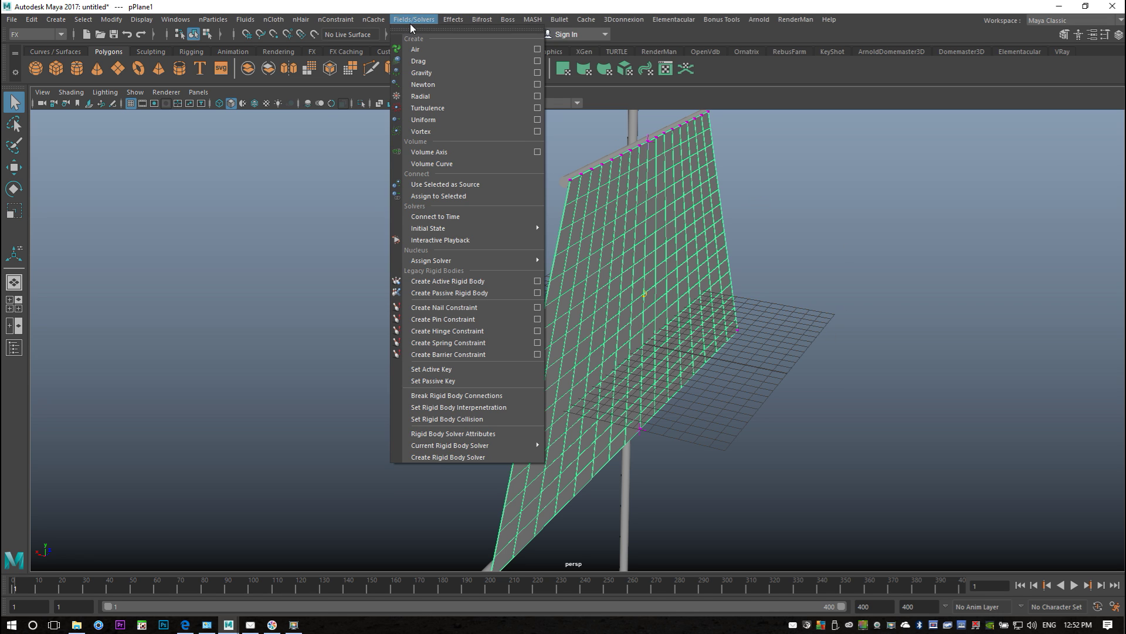
left_click(537, 49)
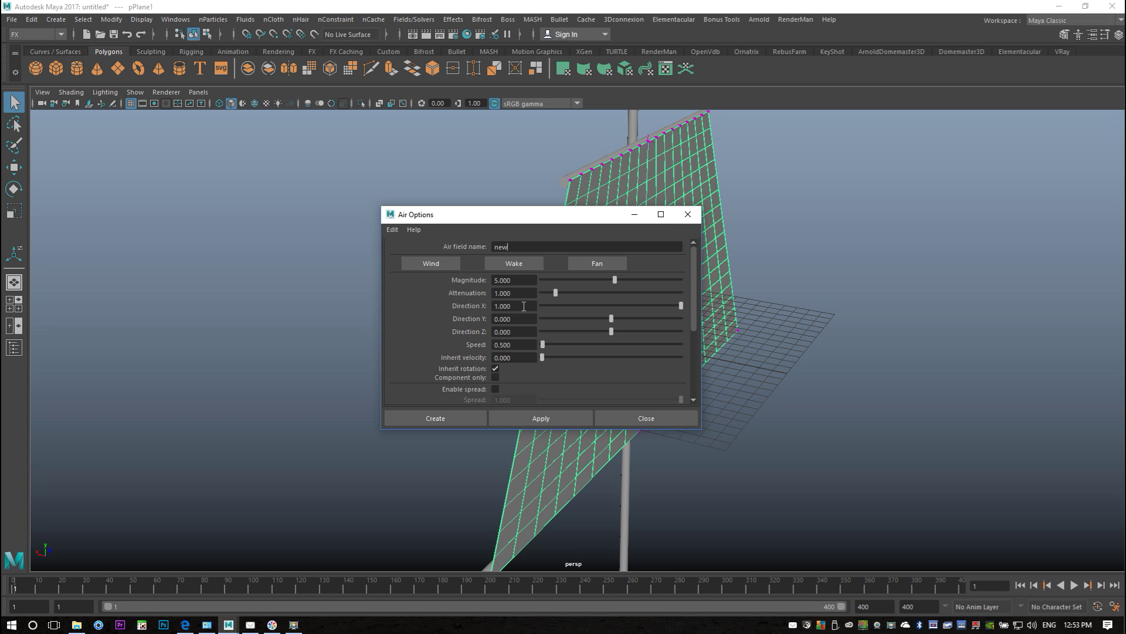
left_click(437, 419)
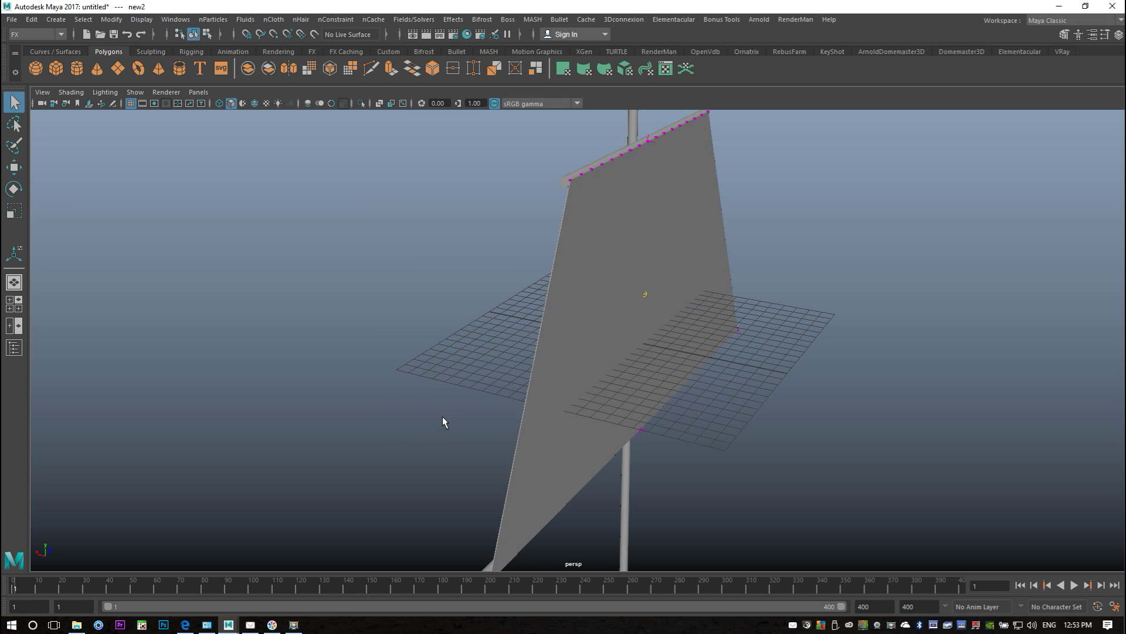
- Play the simulation under the air field, stop at frame 103, and rewind to frame 1
left_click(1074, 585)
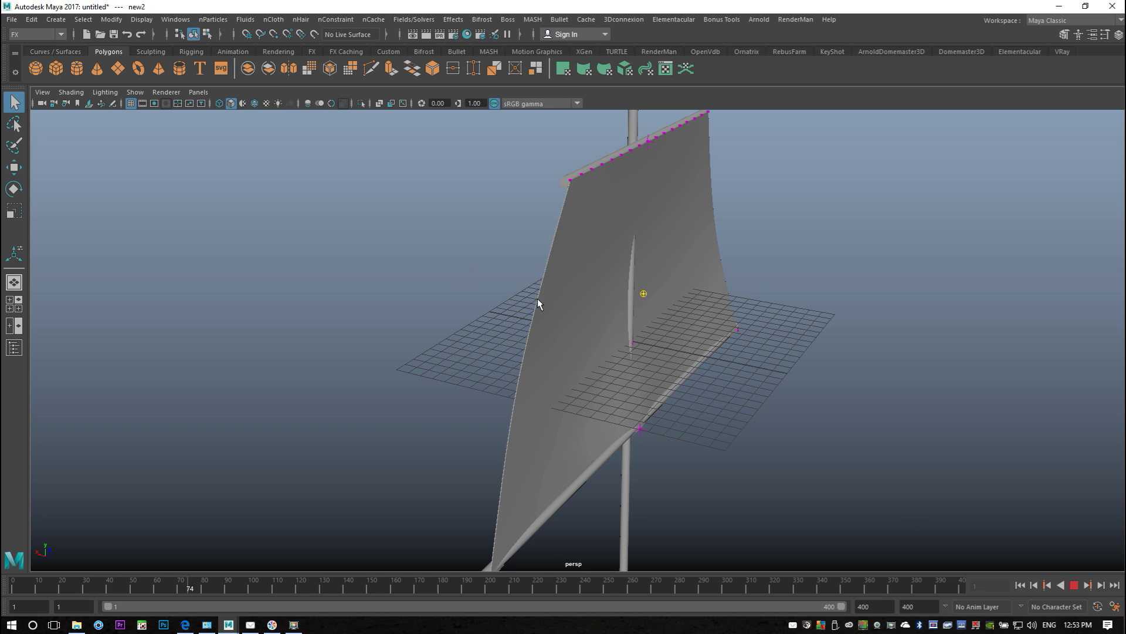
left_click(1074, 585)
left_click(1020, 585)
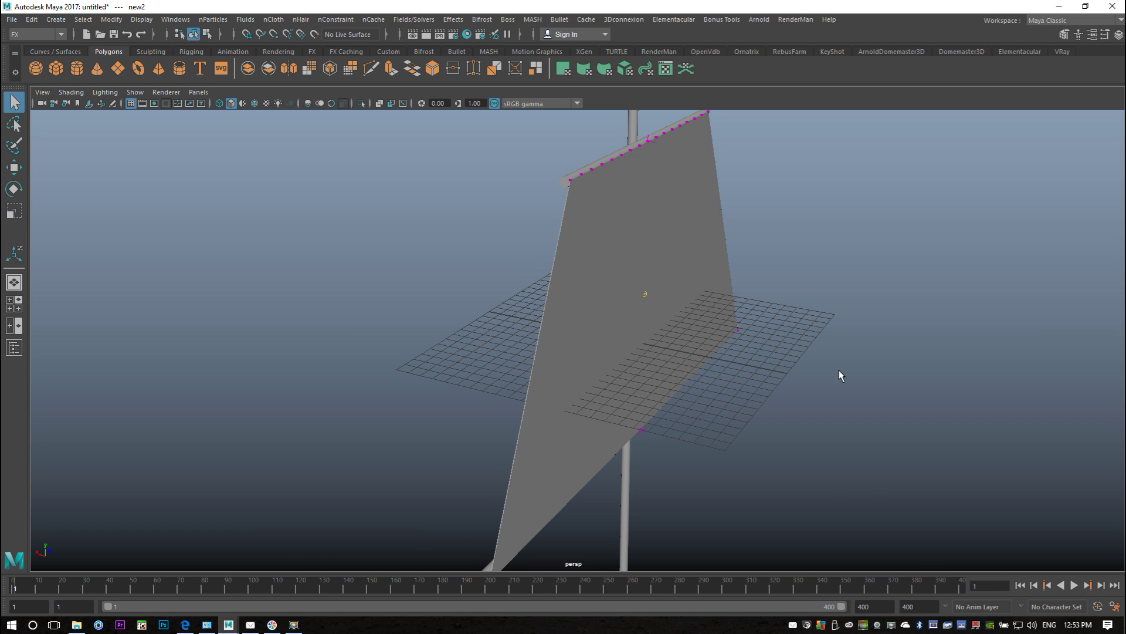
- Set air field new2's Direction X to -1 and Magnitude to 50
key("ctrl+a")
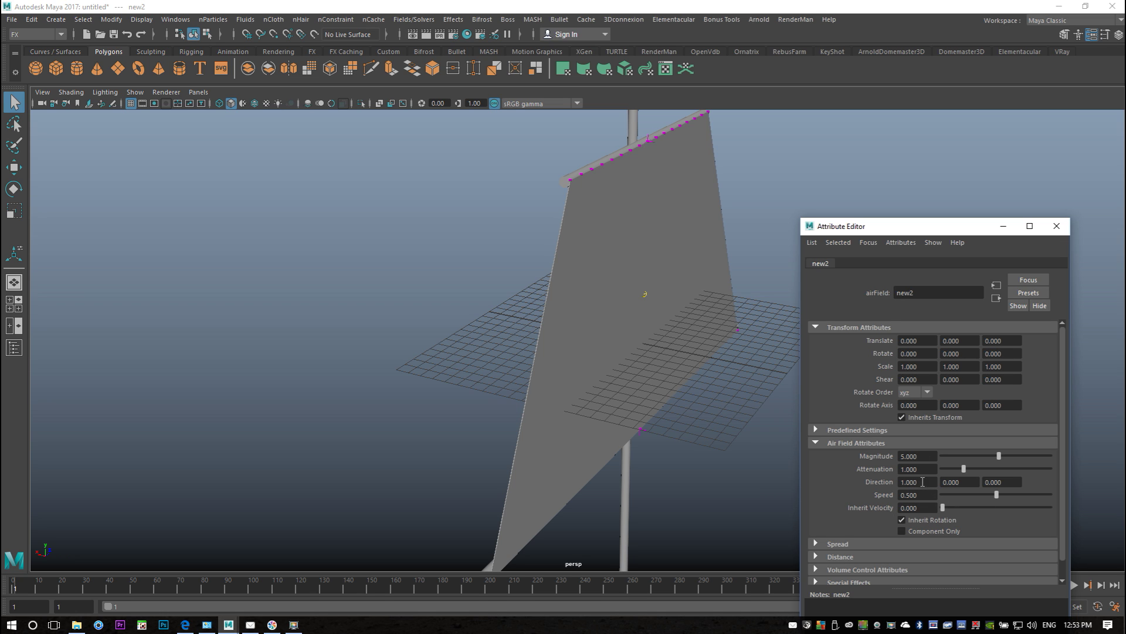
left_click_drag(923, 481, 858, 479)
type("-1")
key("Return")
left_click(928, 455)
type("50")
key("Return")
left_click_drag(915, 228, 236, 137)
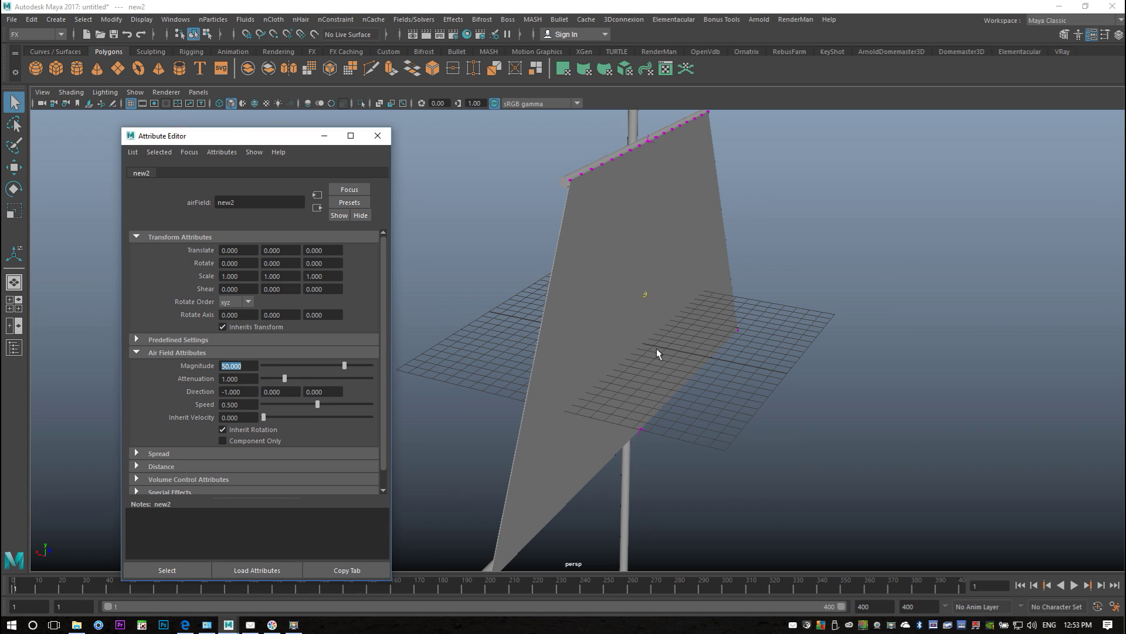
- Test-play the 50-magnitude wind, stopping at frame 86 and rewinding to frame 1
left_click(1074, 585)
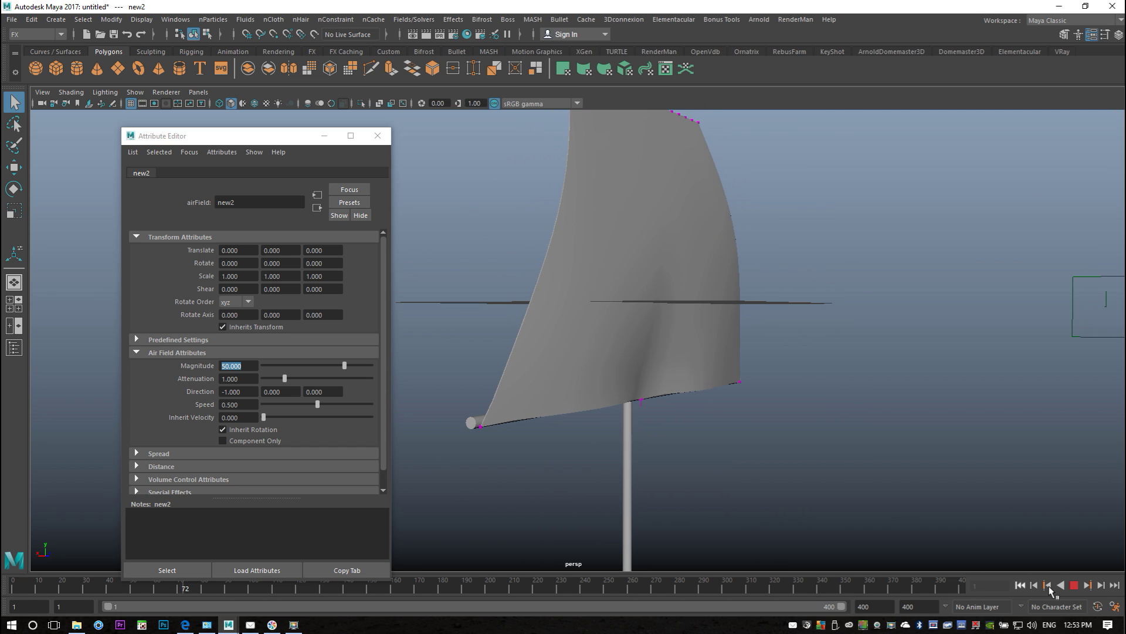
left_click(1074, 585)
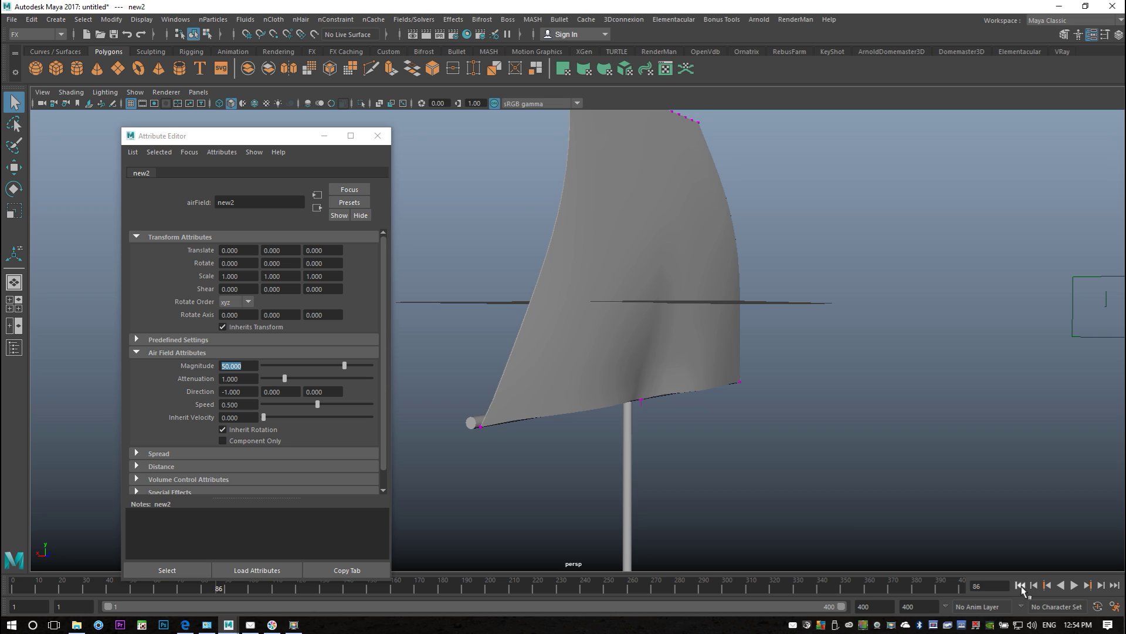
left_click(1021, 586)
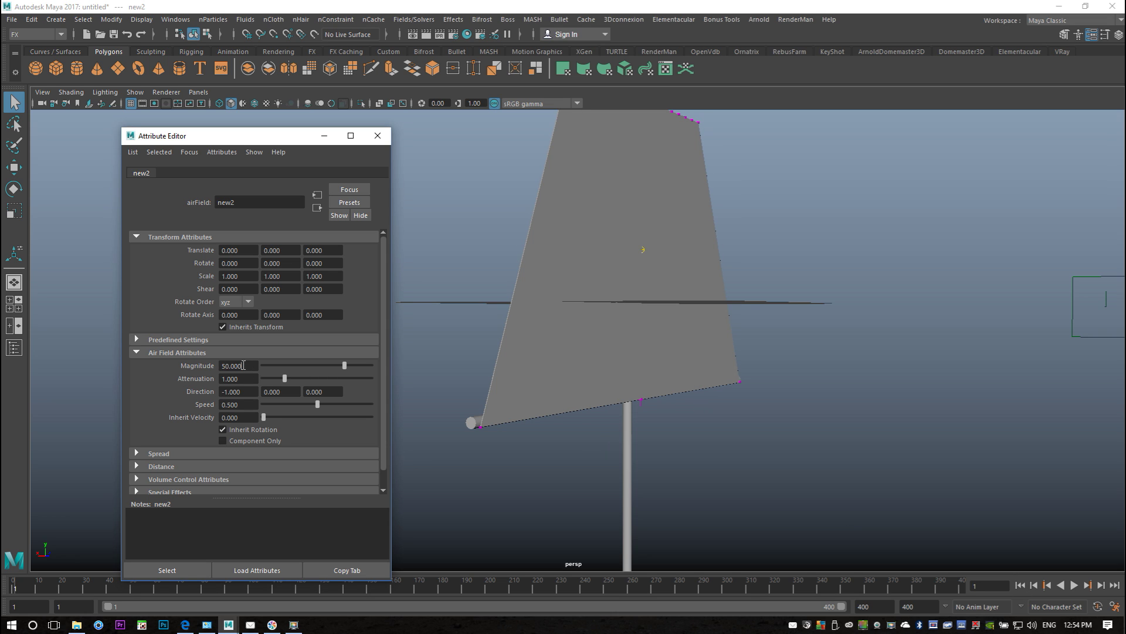
- Raise the air Magnitude to 250 and play until the sail billows
type("250")
key("Return")
left_click(1073, 585)
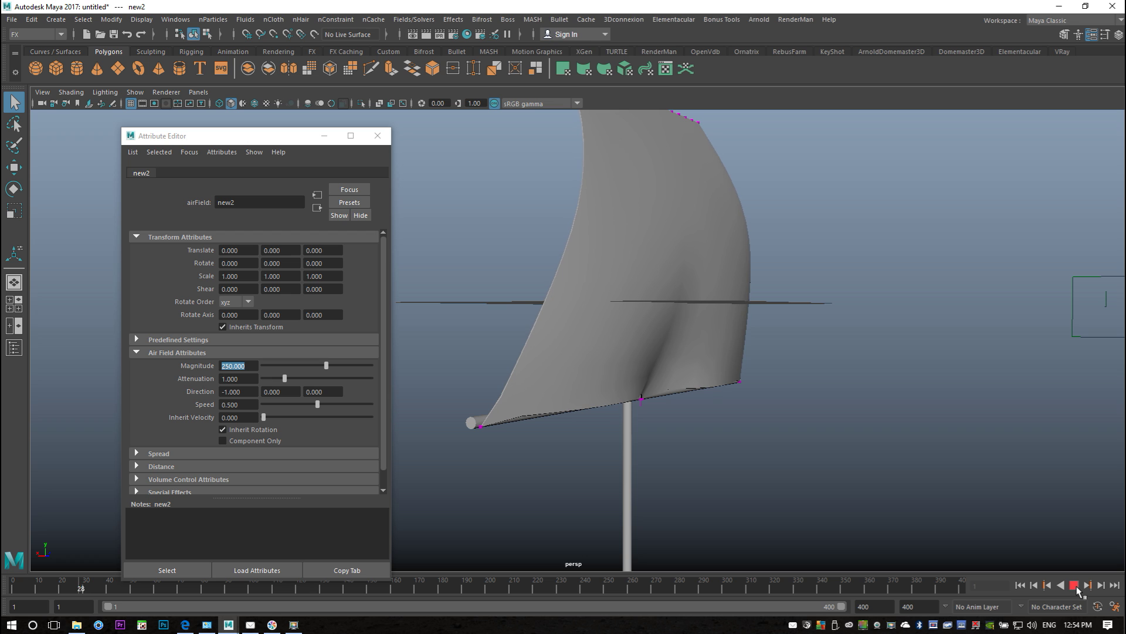
left_click(1076, 588)
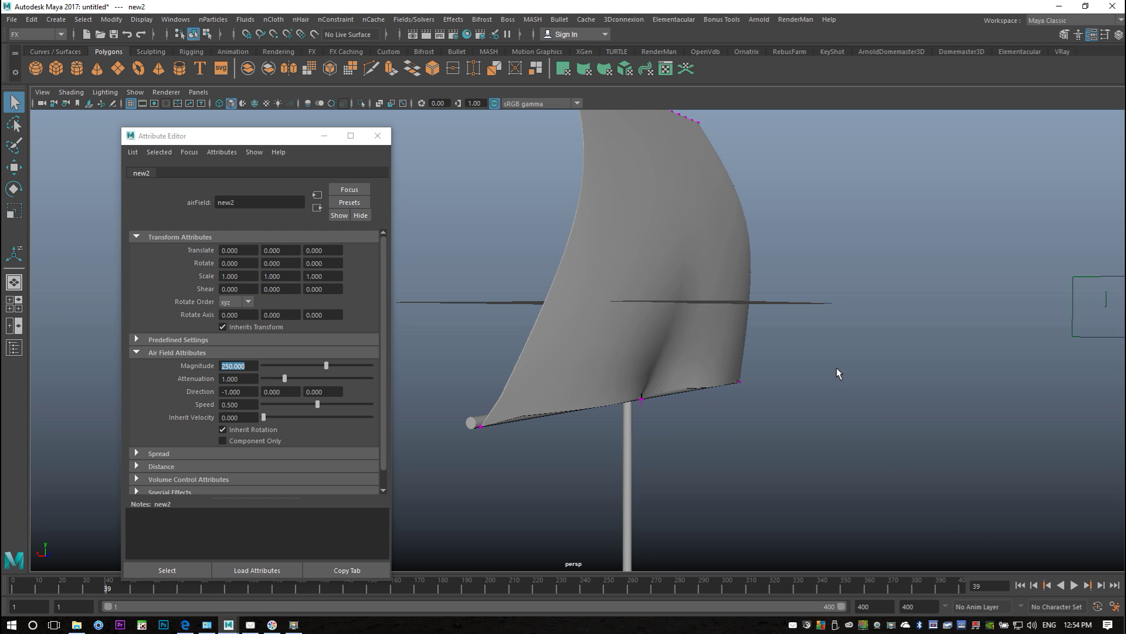
- Select the billowed sail cloth, bringing up its nClothShape1 attributes
left_click_drag(838, 372, 890, 448, "alt")
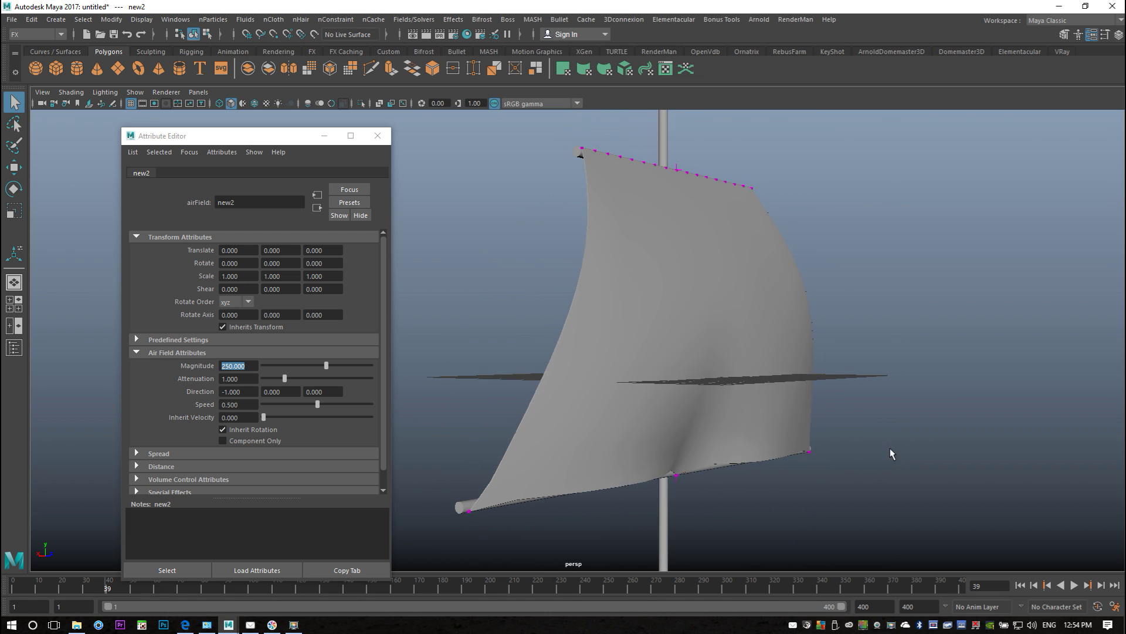
scroll(885, 444, "down", 5)
left_click_drag(526, 174, 841, 514)
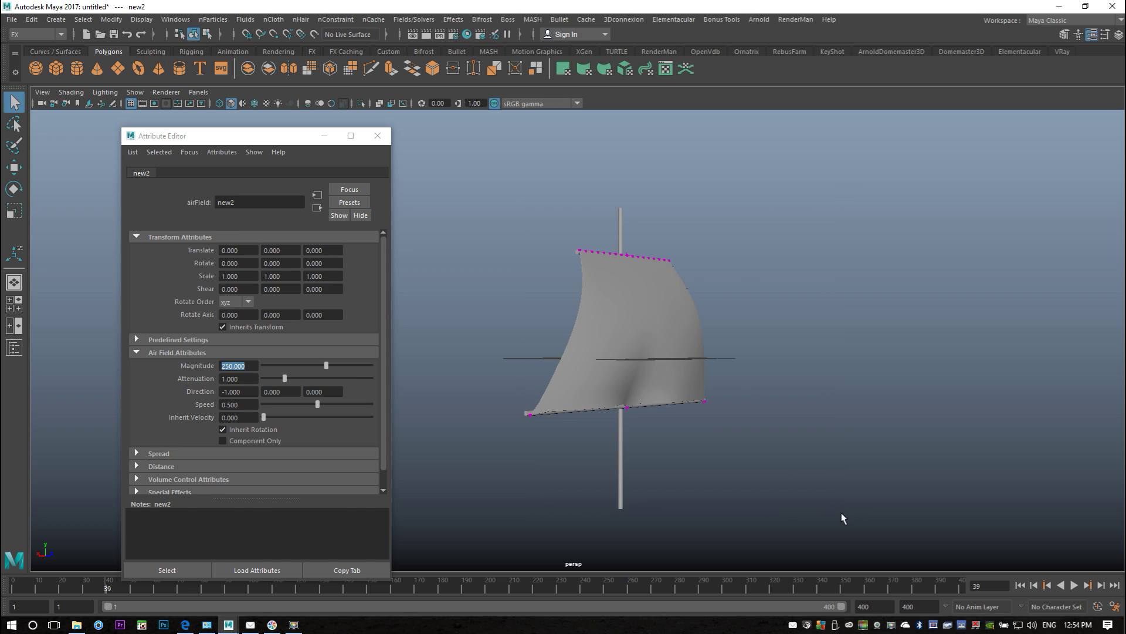
right_click_drag(578, 265, 657, 304)
left_click(669, 304)
- Delete non-deformer history from the sail and mast, then deselect everything
left_click_drag(531, 198, 804, 551)
left_click(610, 323)
left_click(594, 219, "shift")
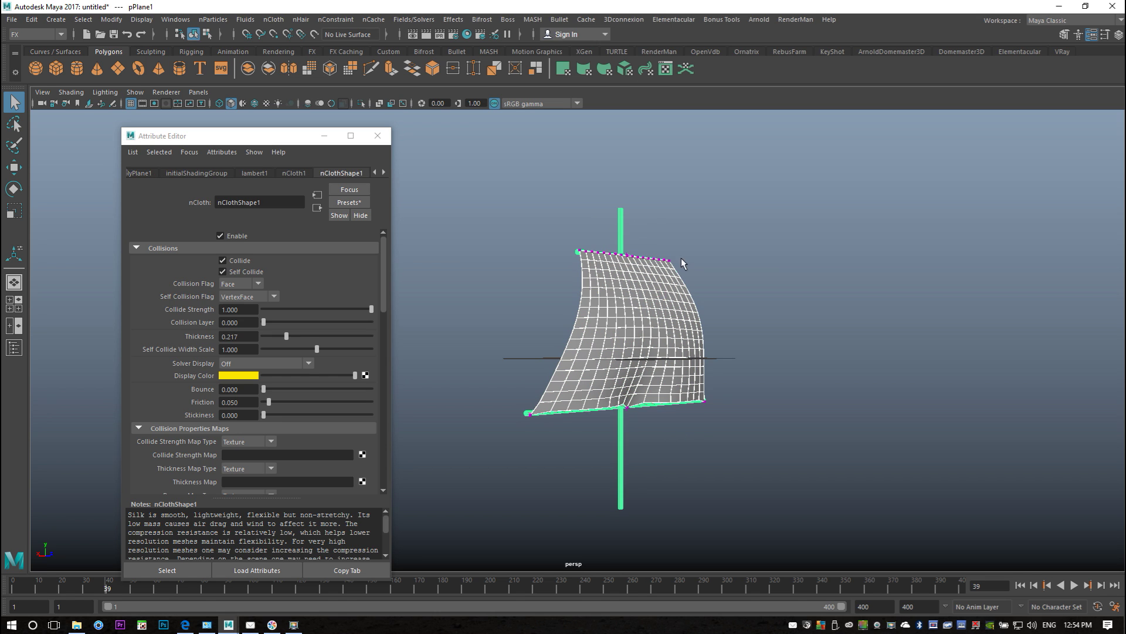
left_click(31, 20)
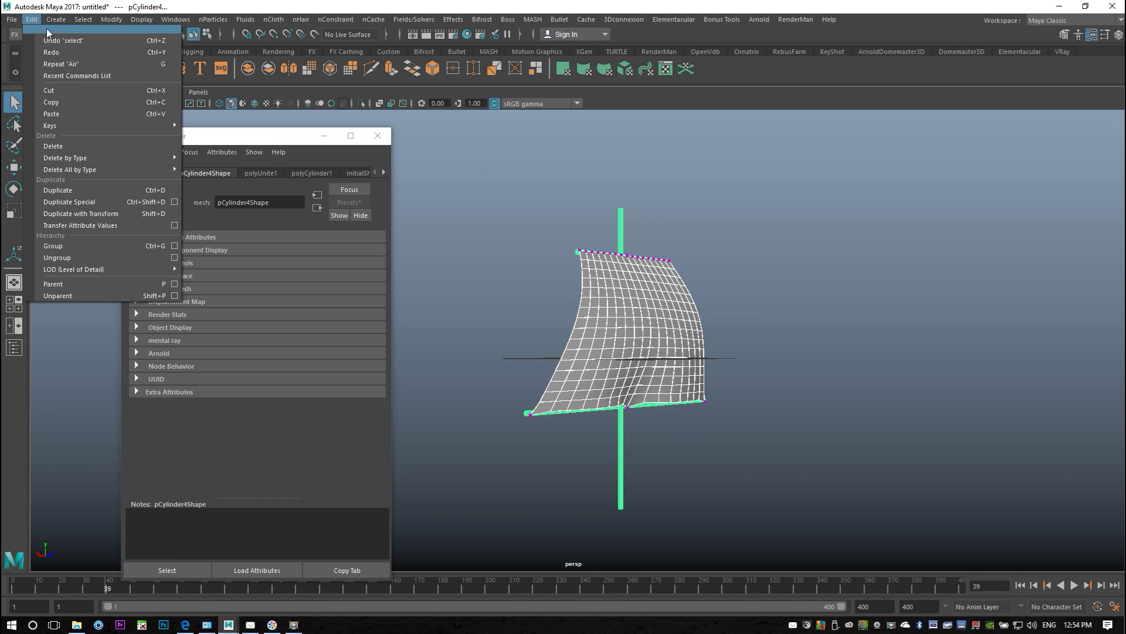
mouse_move(117, 157)
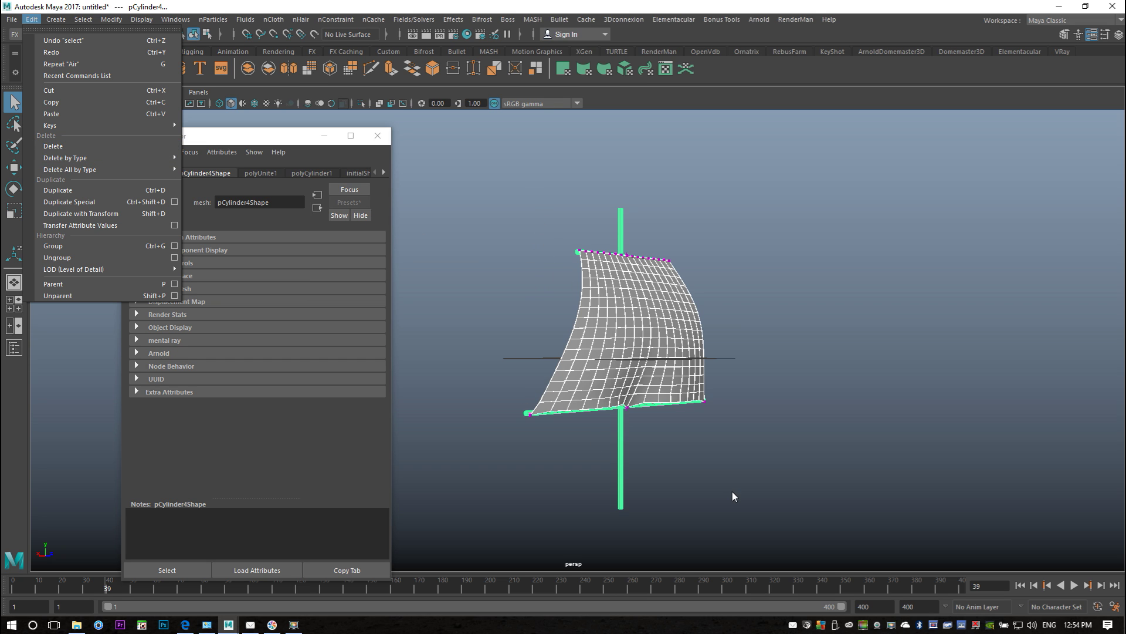
left_click(756, 464)
left_click(796, 458)
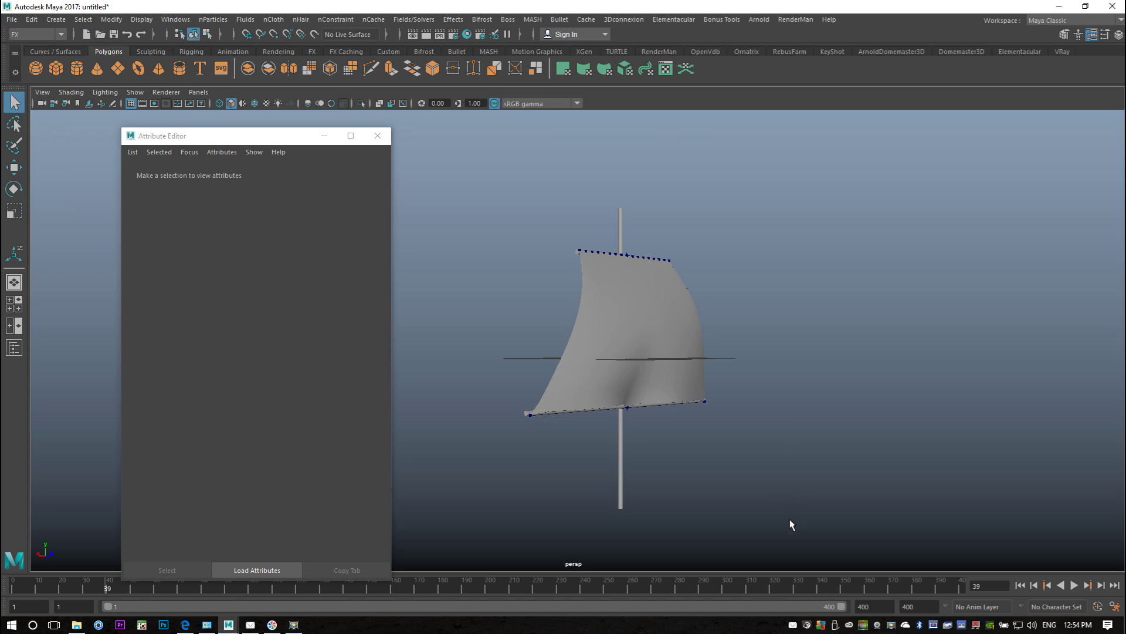